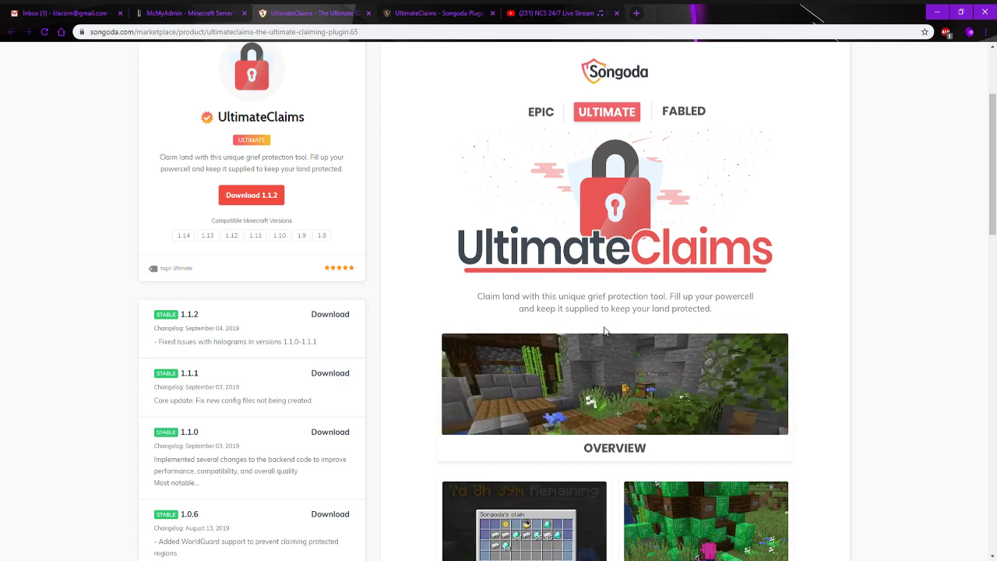
Step: Open the full list of UltimateClaims files and review the available plugin versions and their supported Minecraft versions
{"action": "scroll", "coordinate": [413, 389], "scroll_direction": "down", "scroll_amount": 2}
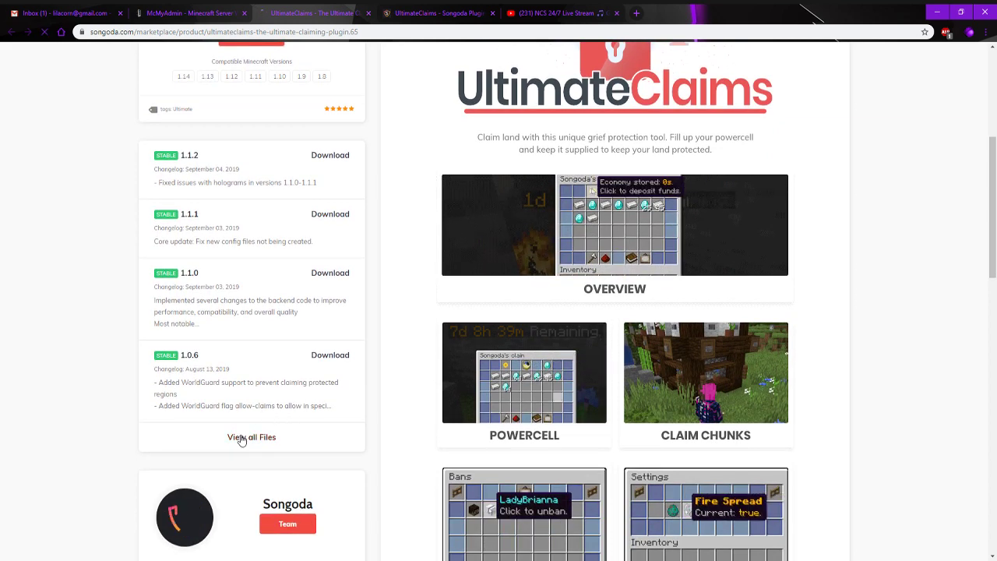
{"action": "left_click", "coordinate": [242, 437]}
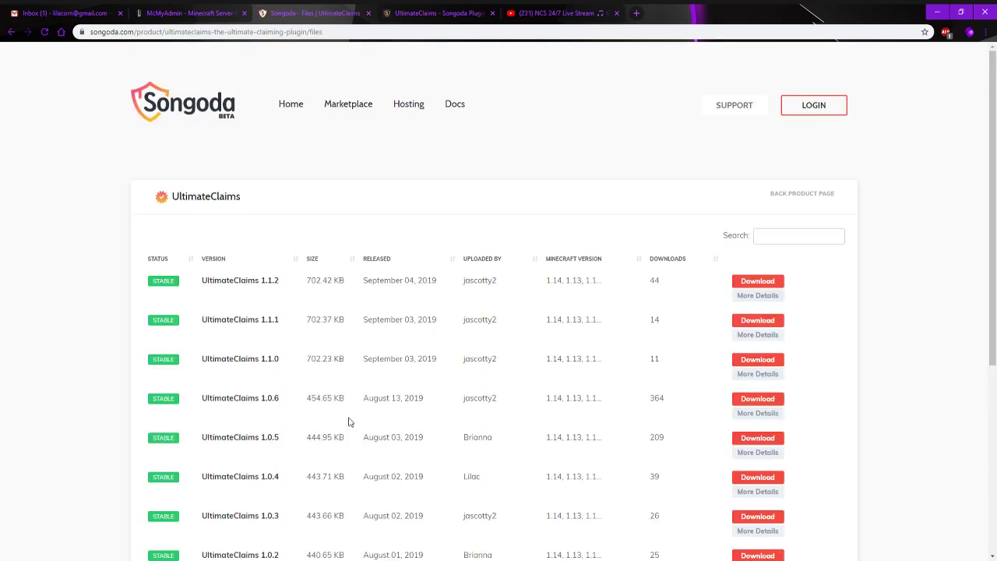
{"action": "scroll", "coordinate": [349, 422], "scroll_direction": "down", "scroll_amount": 5}
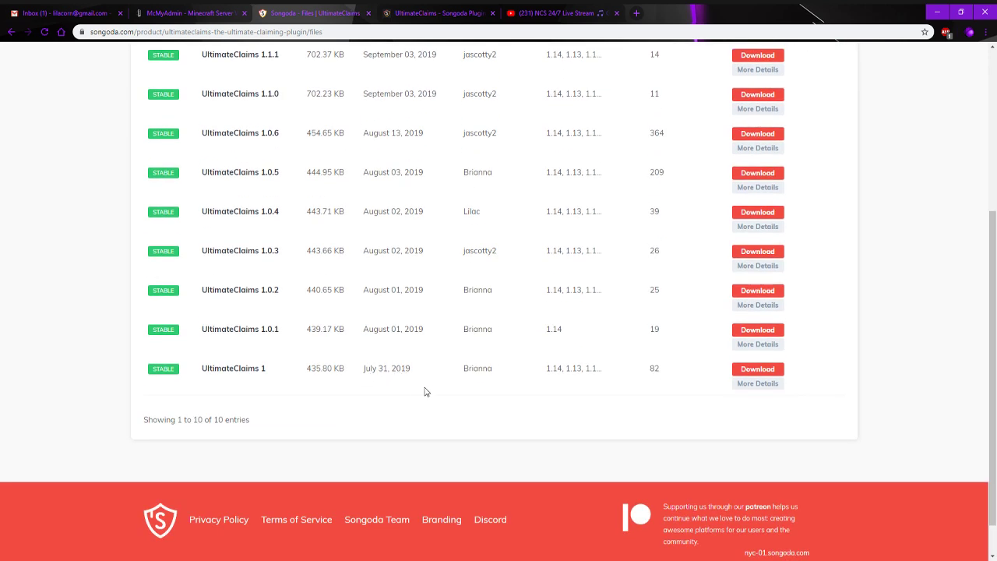
{"action": "scroll", "coordinate": [424, 392], "scroll_direction": "up", "scroll_amount": 2}
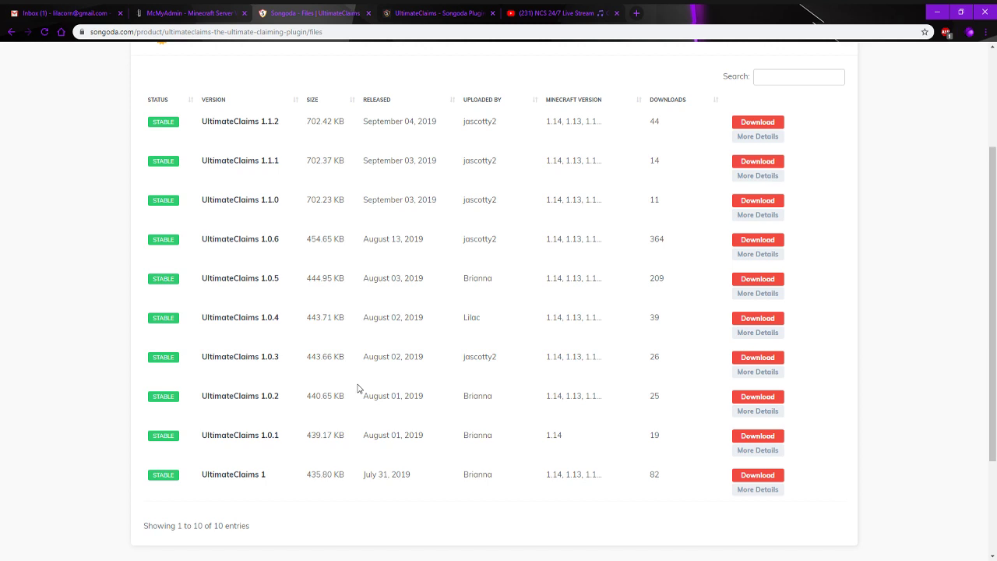
{"action": "scroll", "coordinate": [354, 397], "scroll_direction": "up", "scroll_amount": 3}
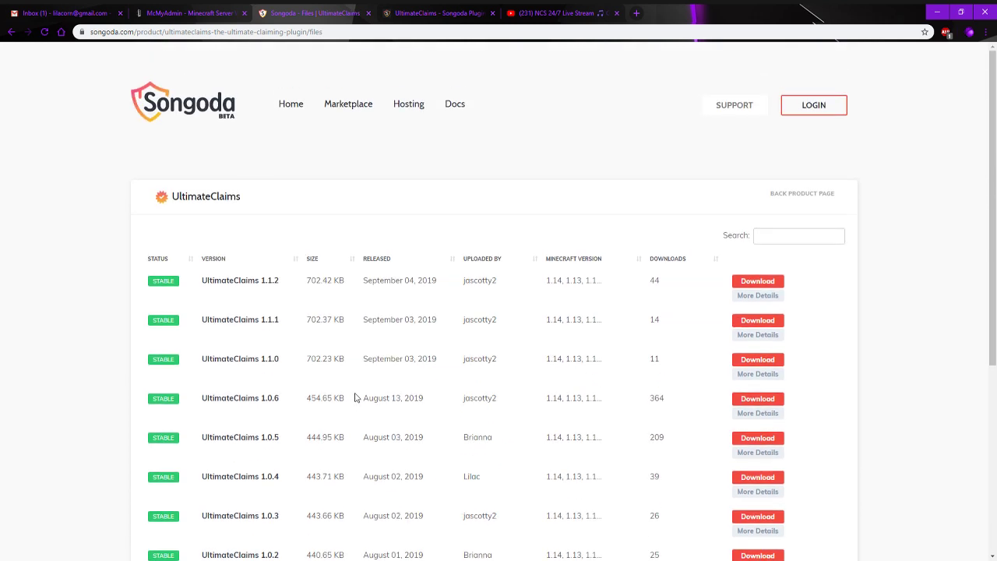
{"action": "scroll", "coordinate": [354, 397], "scroll_direction": "down", "scroll_amount": 2}
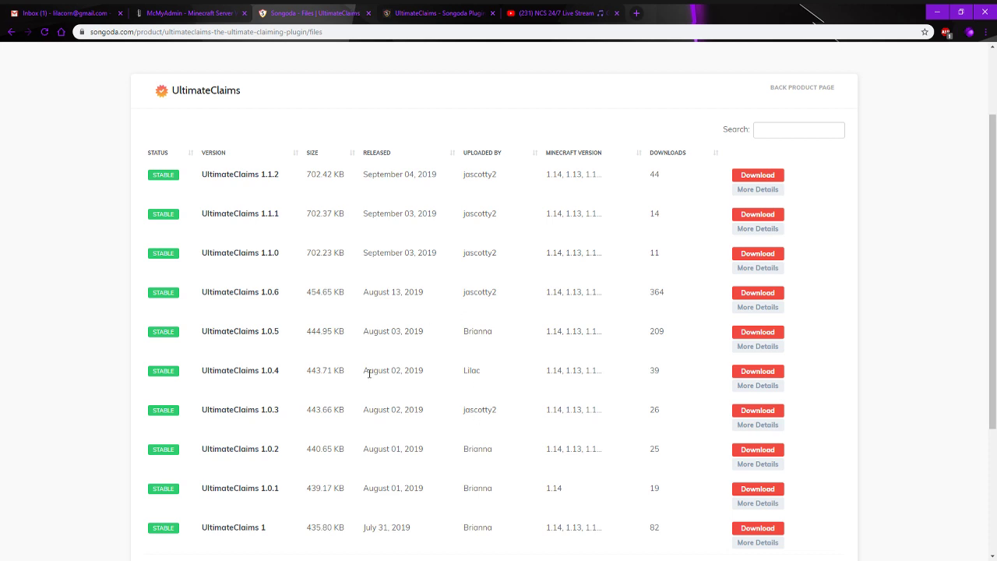
{"action": "scroll", "coordinate": [370, 373], "scroll_direction": "up", "scroll_amount": 2}
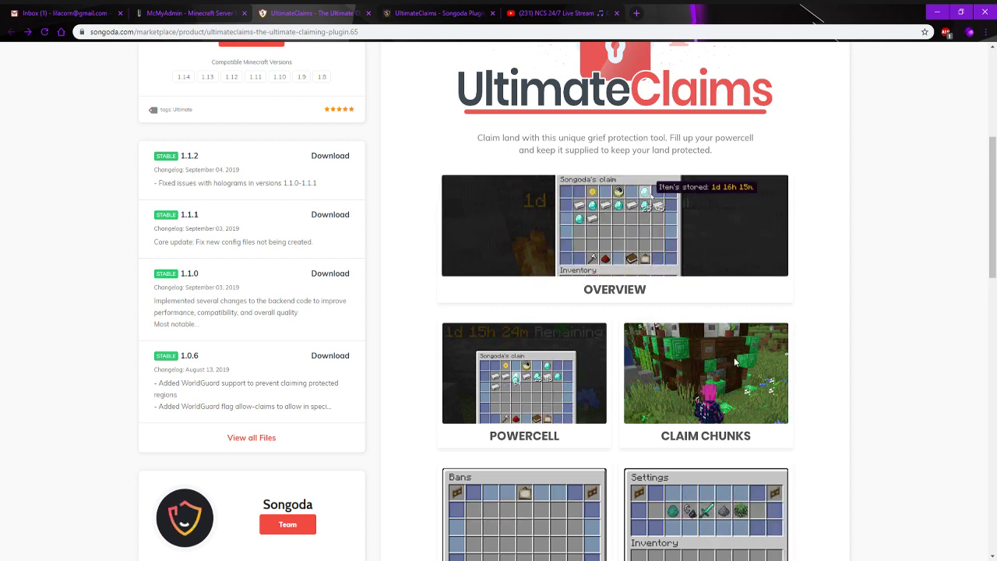
Step: Review the feature previews, the Features section and the support links on the UltimateClaims product page
{"action": "scroll", "coordinate": [734, 365], "scroll_direction": "down", "scroll_amount": 2}
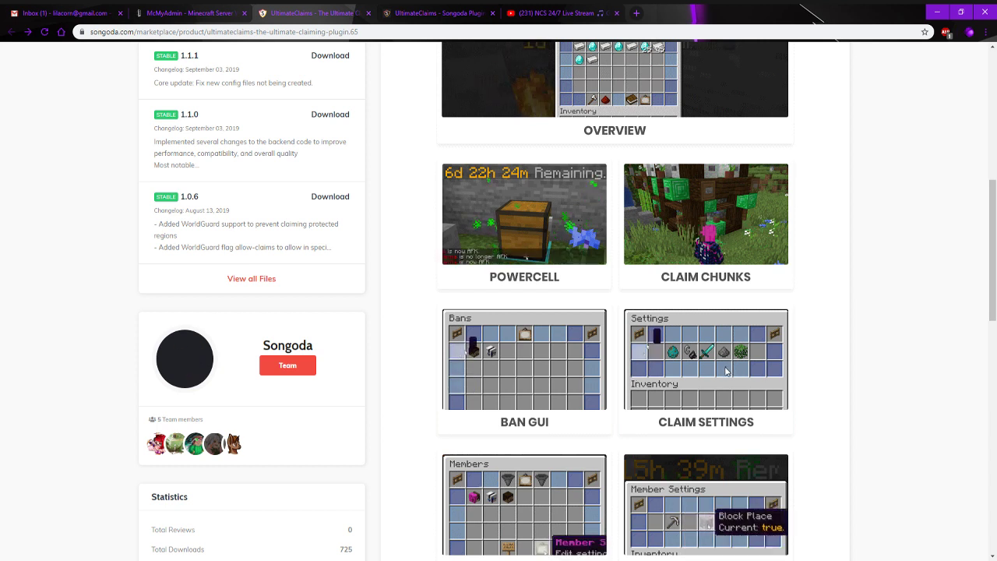
{"action": "scroll", "coordinate": [606, 444], "scroll_direction": "down", "scroll_amount": 2}
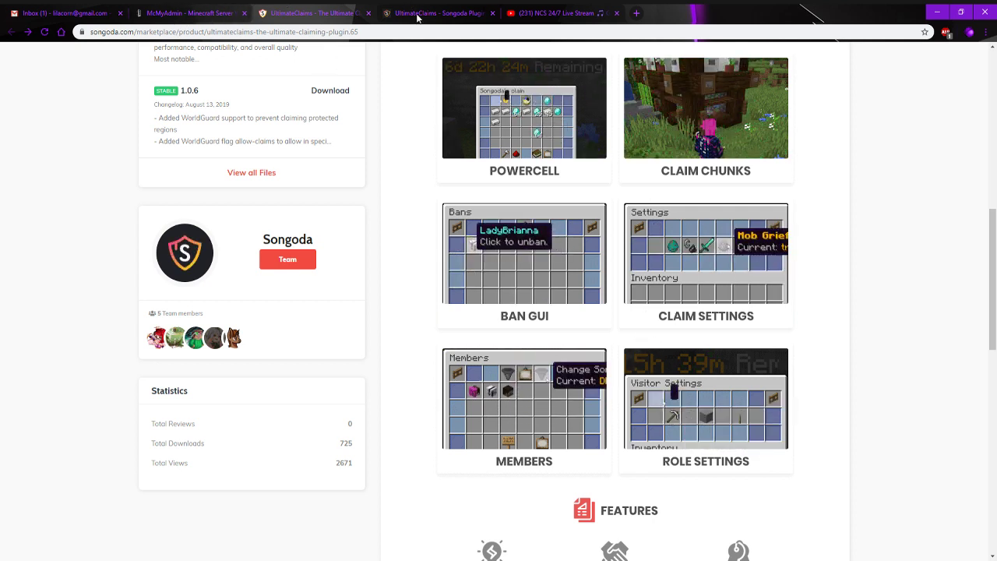
{"action": "scroll", "coordinate": [444, 261], "scroll_direction": "down", "scroll_amount": 4}
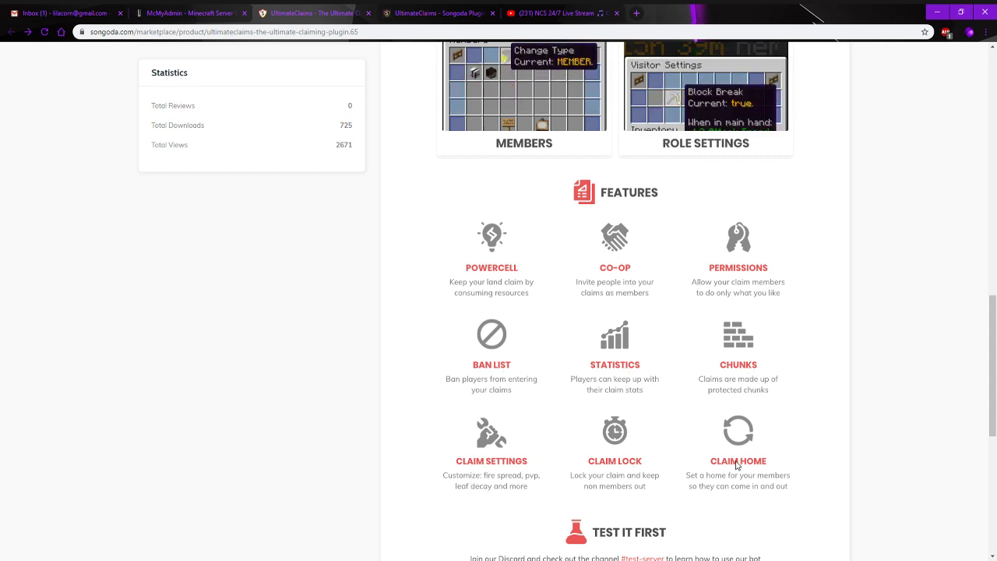
{"action": "scroll", "coordinate": [753, 475], "scroll_direction": "down", "scroll_amount": 1}
{"action": "scroll", "coordinate": [750, 475], "scroll_direction": "down", "scroll_amount": 2}
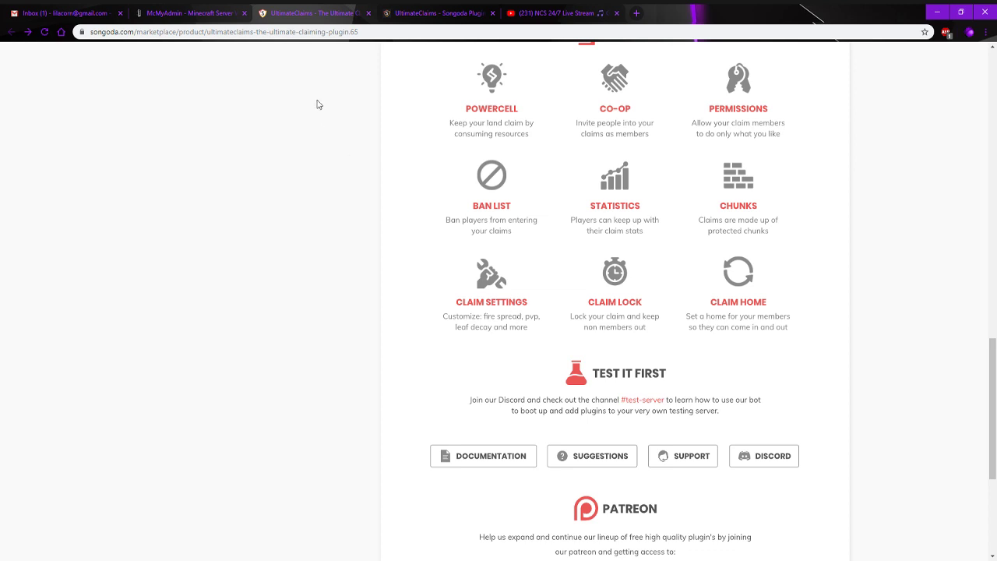
Step: Switch to the UltimateClaims documentation and read its installation, dependencies, plugin features and GitLab sections
{"action": "left_click", "coordinate": [434, 5]}
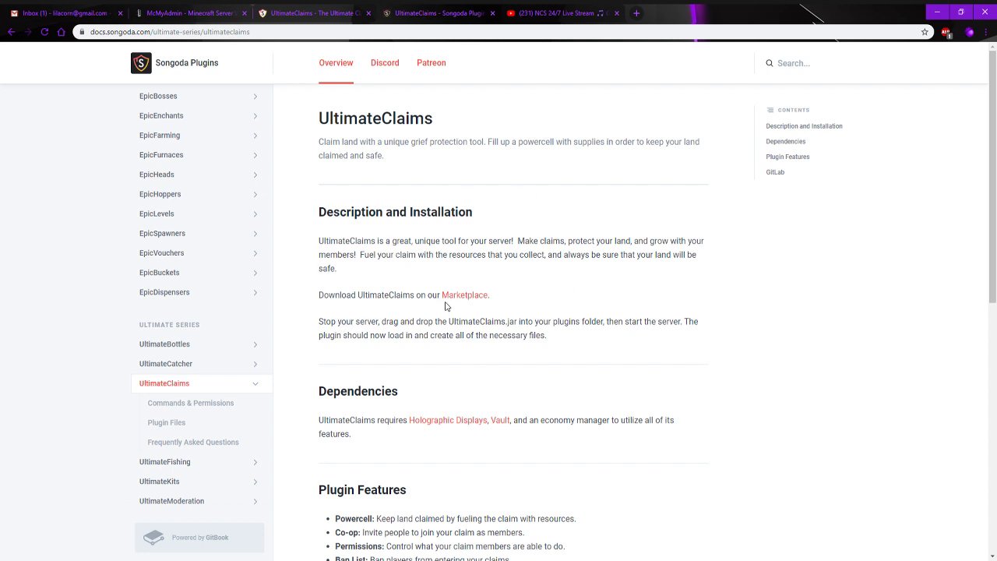
{"action": "scroll", "coordinate": [439, 379], "scroll_direction": "down", "scroll_amount": 2}
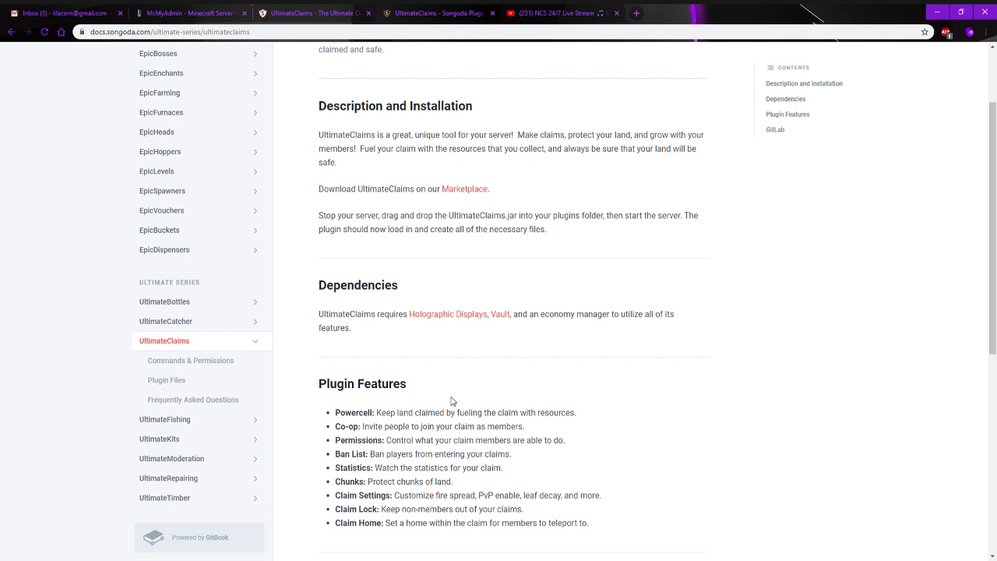
{"action": "scroll", "coordinate": [428, 381], "scroll_direction": "down", "scroll_amount": 2}
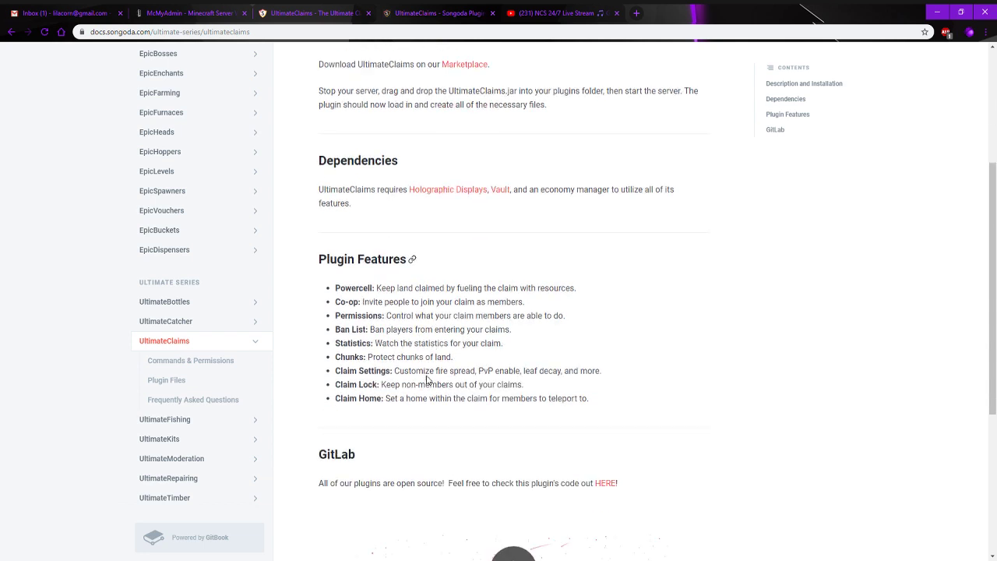
{"action": "scroll", "coordinate": [427, 380], "scroll_direction": "down", "scroll_amount": 3}
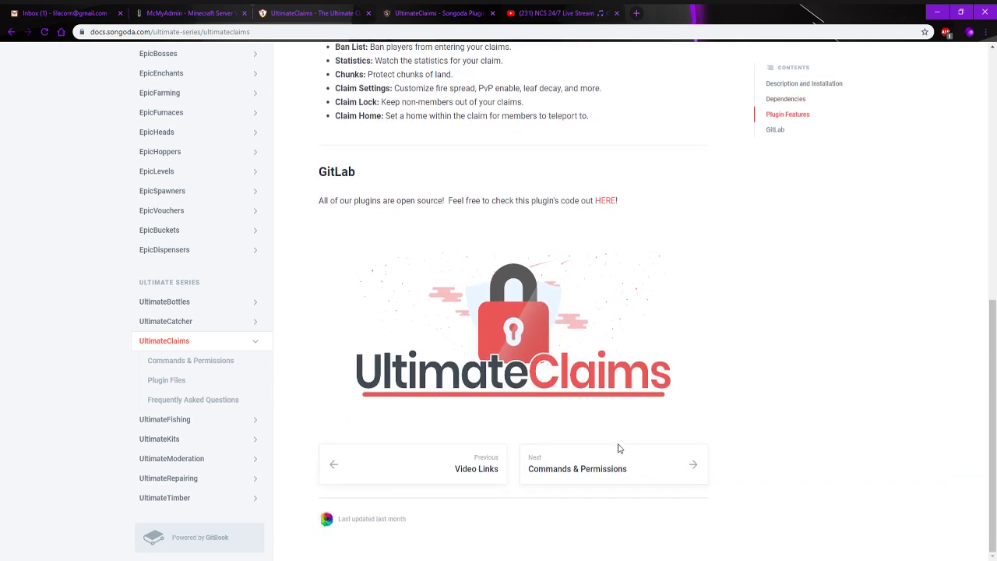
Step: Open the Commands & Permissions documentation page and read through its table of commands, permissions and descriptions
{"action": "left_click", "coordinate": [592, 469]}
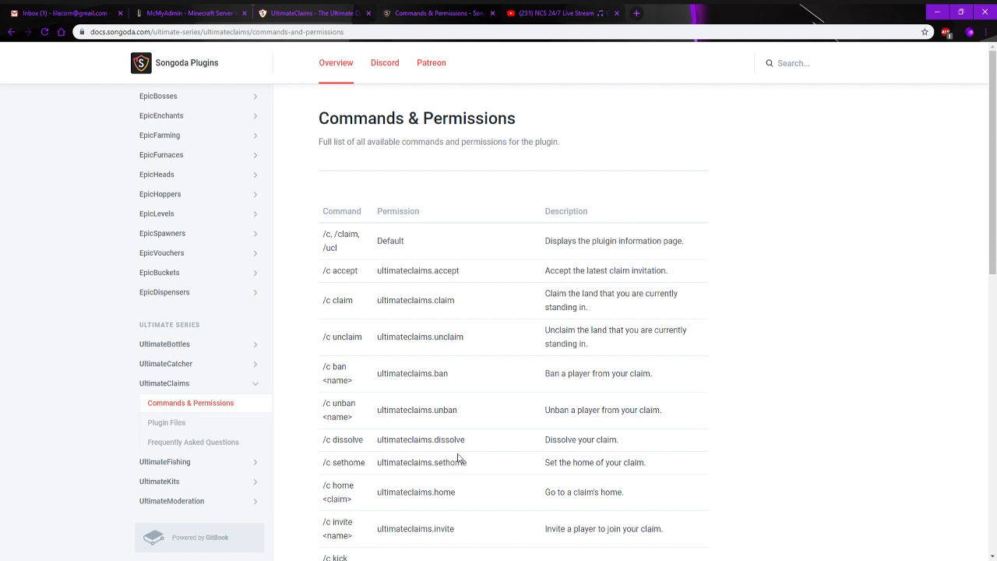
{"action": "scroll", "coordinate": [457, 460], "scroll_direction": "down", "scroll_amount": 2}
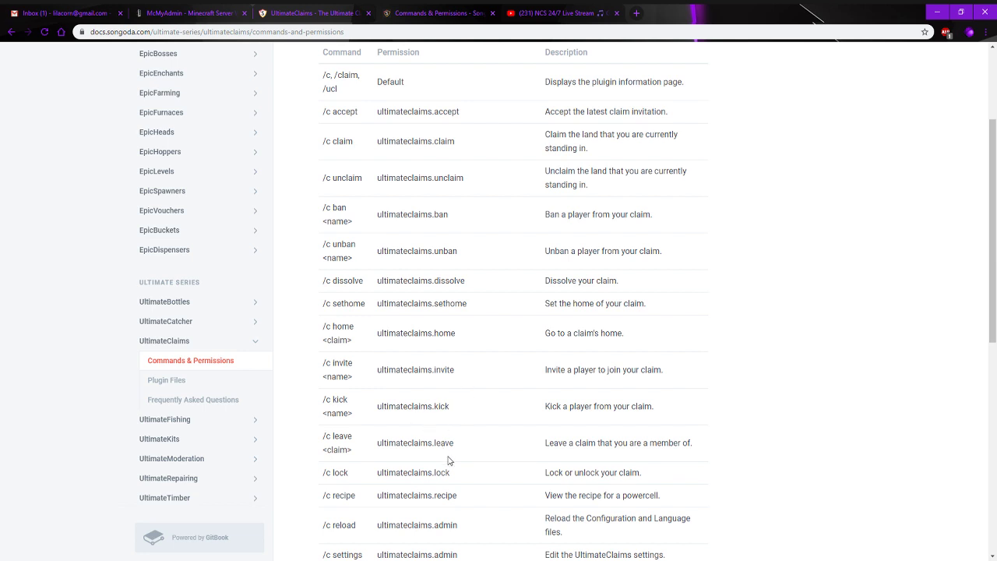
{"action": "scroll", "coordinate": [486, 479], "scroll_direction": "down", "scroll_amount": 2}
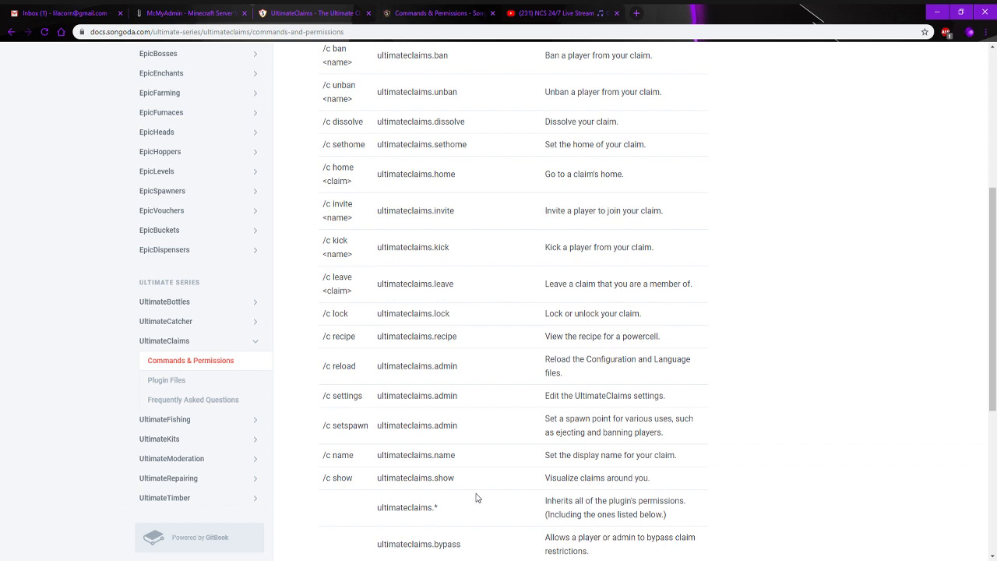
{"action": "scroll", "coordinate": [458, 512], "scroll_direction": "down", "scroll_amount": 2}
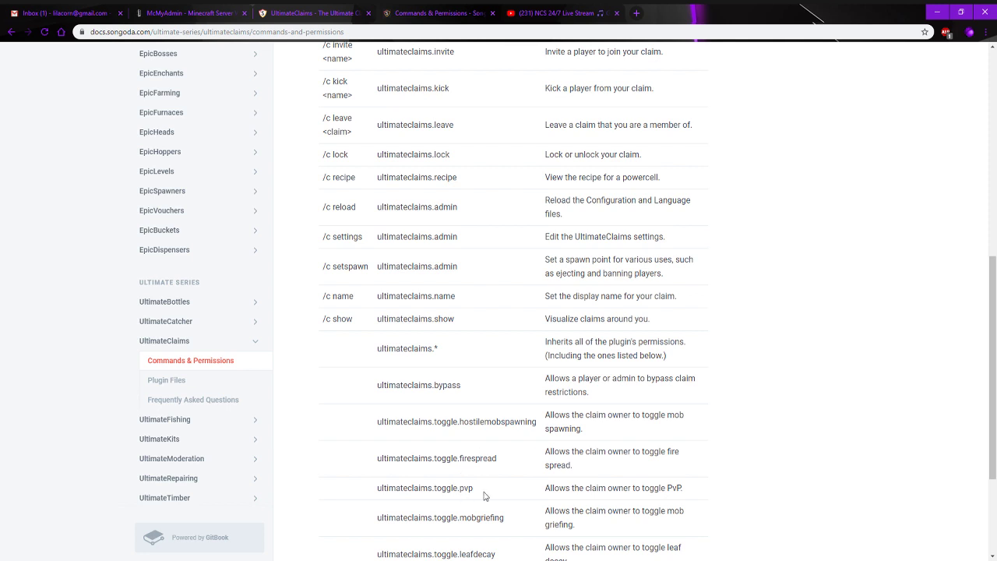
{"action": "scroll", "coordinate": [483, 513], "scroll_direction": "down", "scroll_amount": 3}
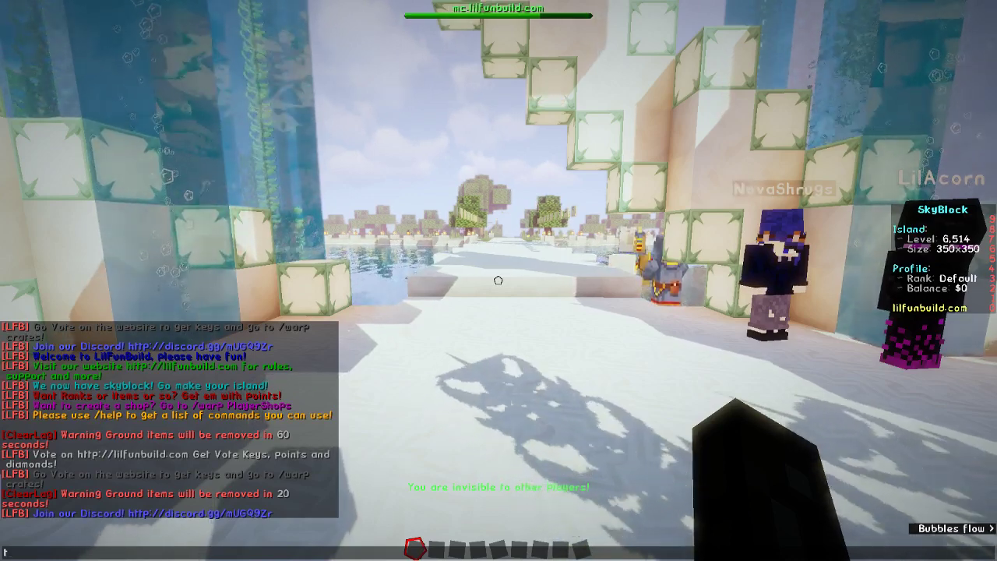
Step: In Minecraft, claim the chunk at the current position with the command /ultimateclaims claim
{"action": "key", "text": "Escape"}
{"action": "key", "text": "w"}
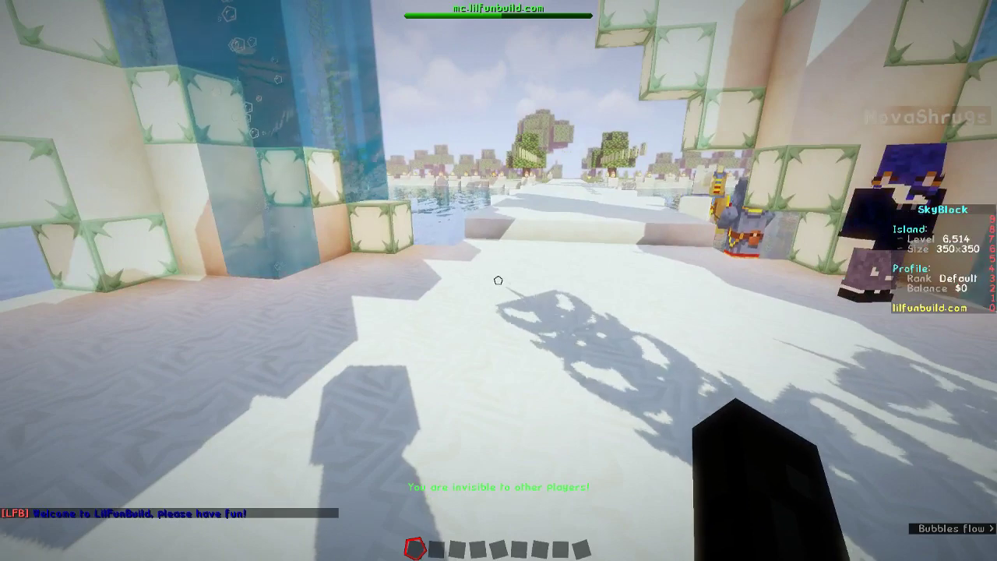
{"action": "key", "text": "slash"}
{"action": "type", "text": "c"}
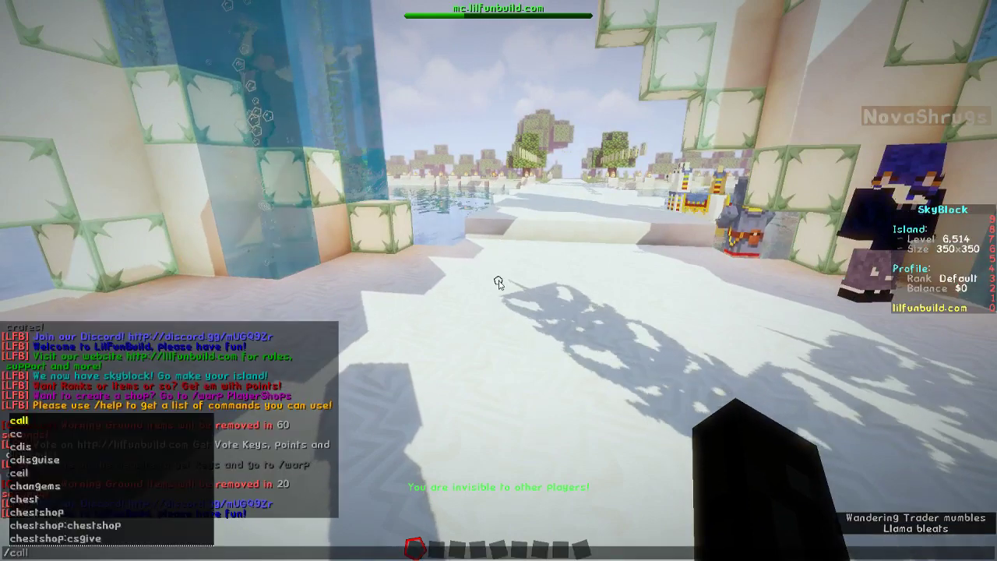
{"action": "key", "text": "BackSpace"}
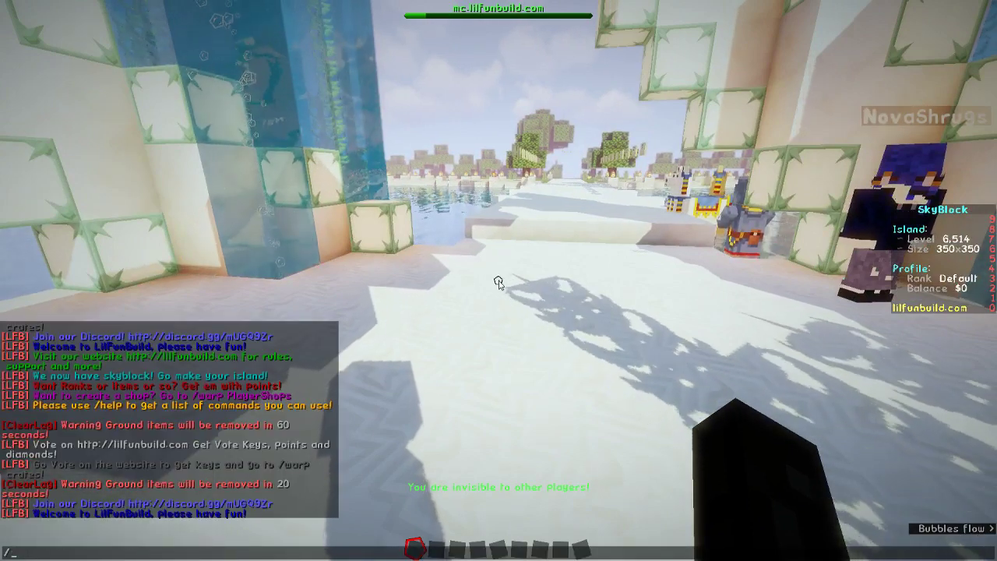
{"action": "type", "text": "ultimate"}
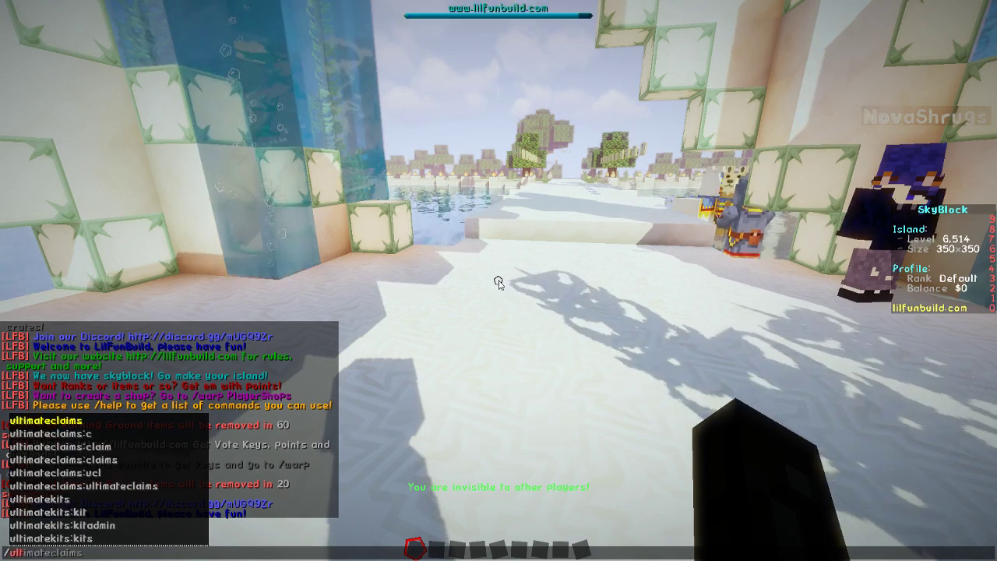
{"action": "key", "text": "BackSpace"}
{"action": "key", "text": "BackSpace"}
{"action": "key", "text": "BackSpace"}
{"action": "key", "text": "BackSpace"}
{"action": "key", "text": "BackSpace"}
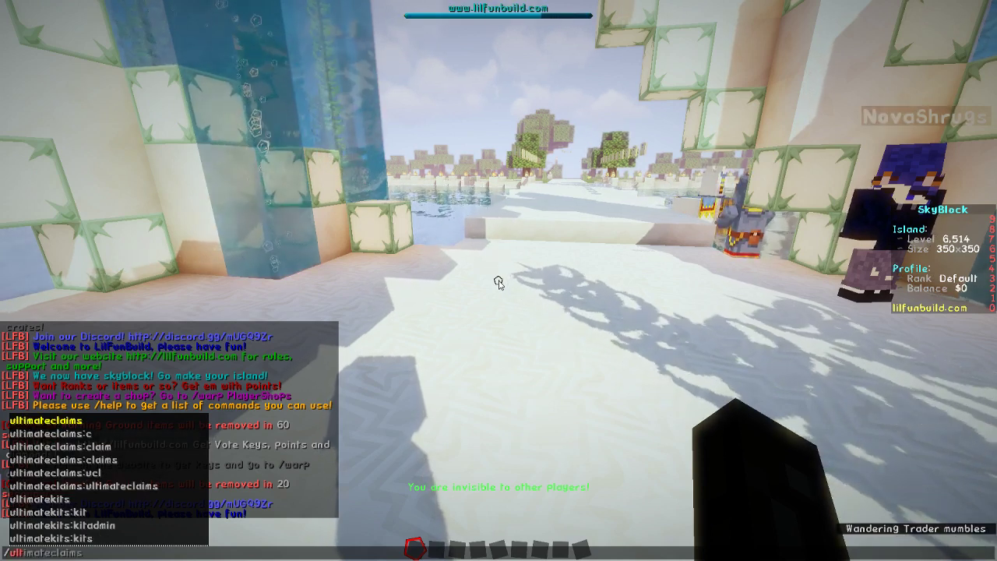
{"action": "key", "text": "Tab"}
{"action": "type", "text": "claim"}
{"action": "key", "text": "Return"}
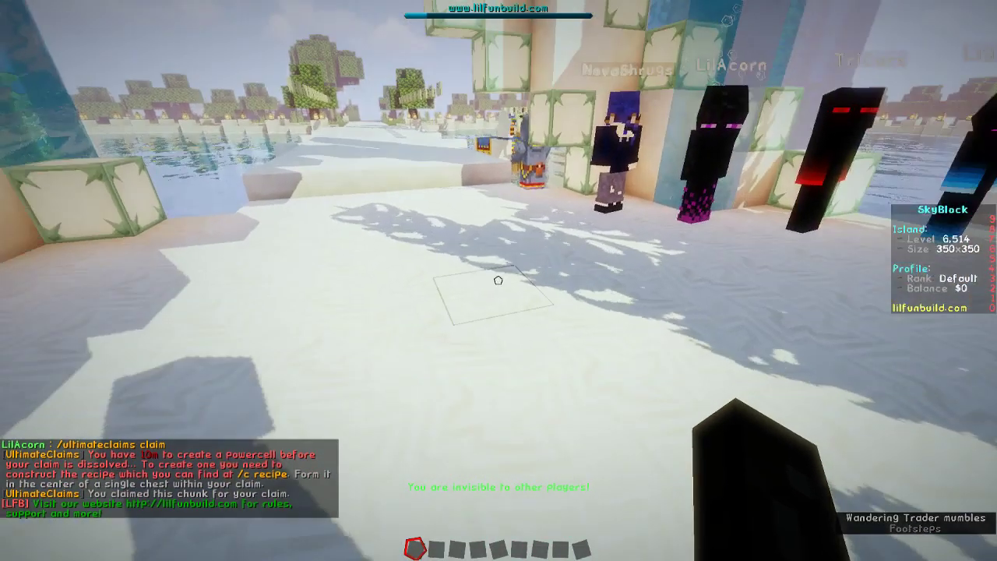
Step: Fill the first three hotbar slots with 64 iron ingots, 64 diamonds and a chest from the creative inventory
{"action": "key", "text": "e"}
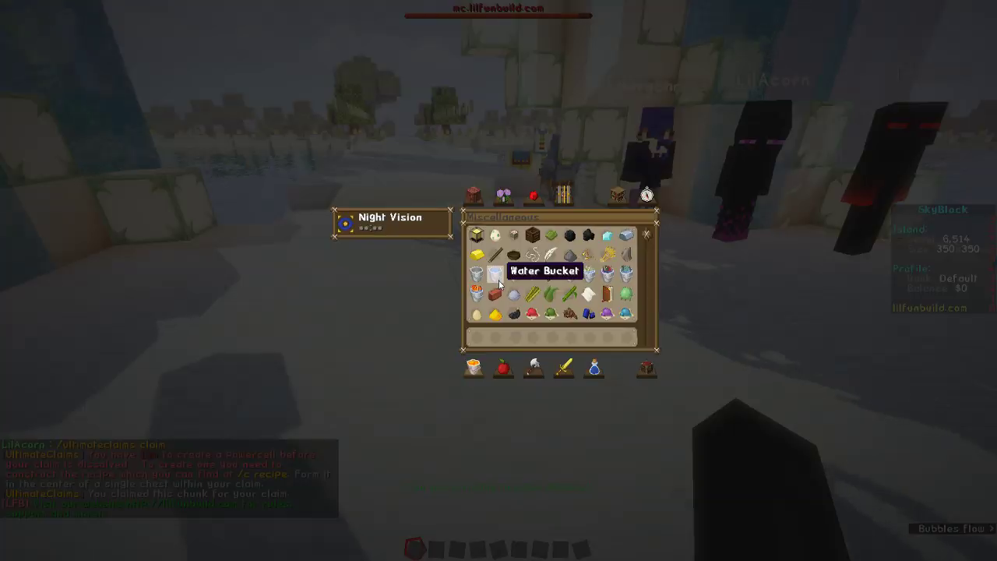
{"action": "left_click", "coordinate": [627, 234]}
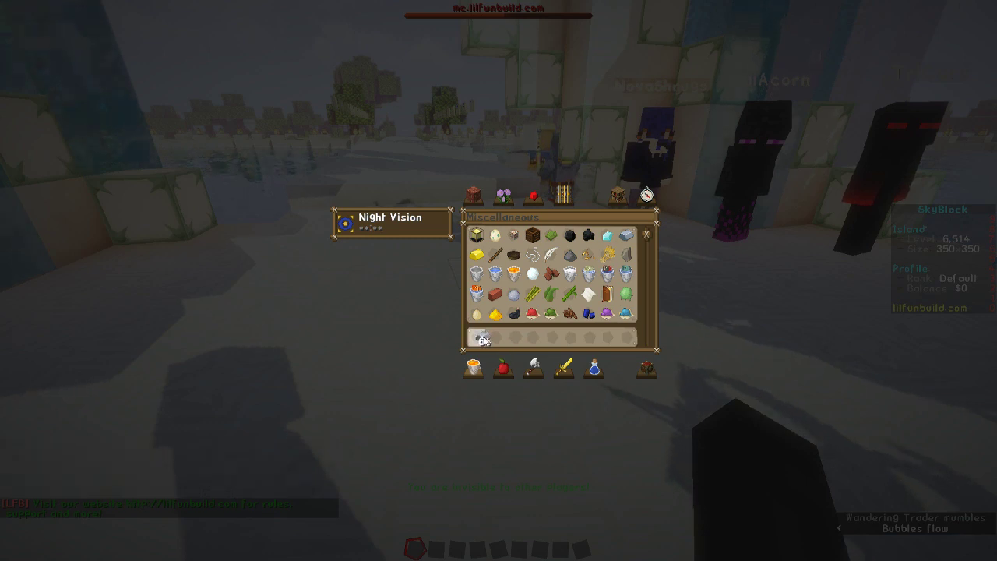
{"action": "left_click", "coordinate": [476, 337]}
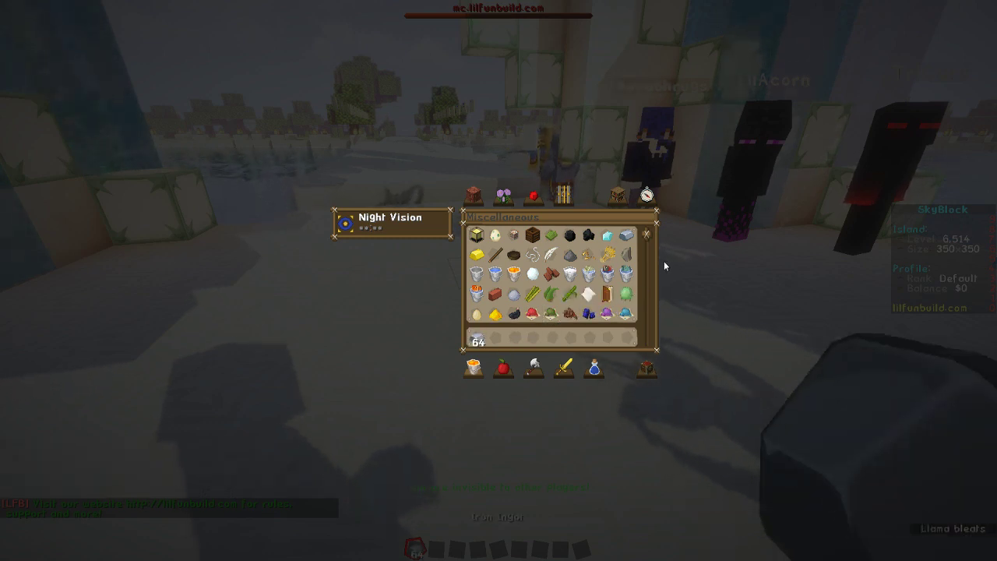
{"action": "left_click", "coordinate": [608, 237]}
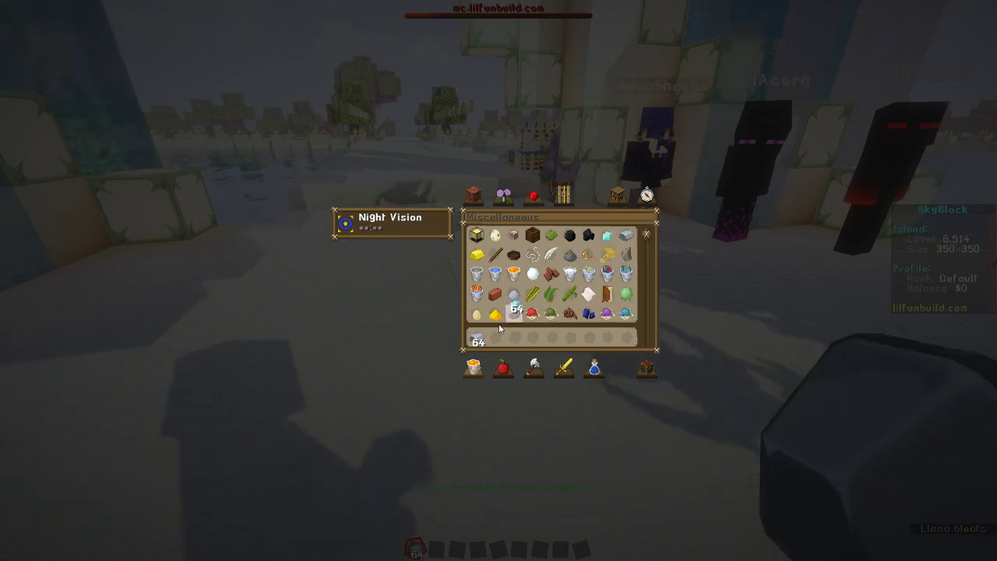
{"action": "left_click", "coordinate": [495, 337]}
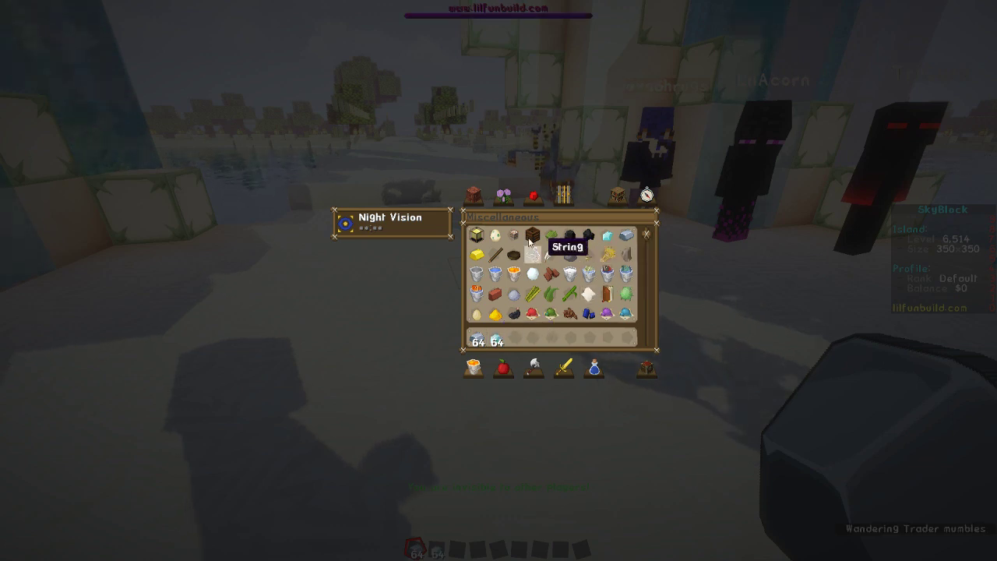
{"action": "left_click", "coordinate": [504, 195]}
{"action": "left_click", "coordinate": [519, 338]}
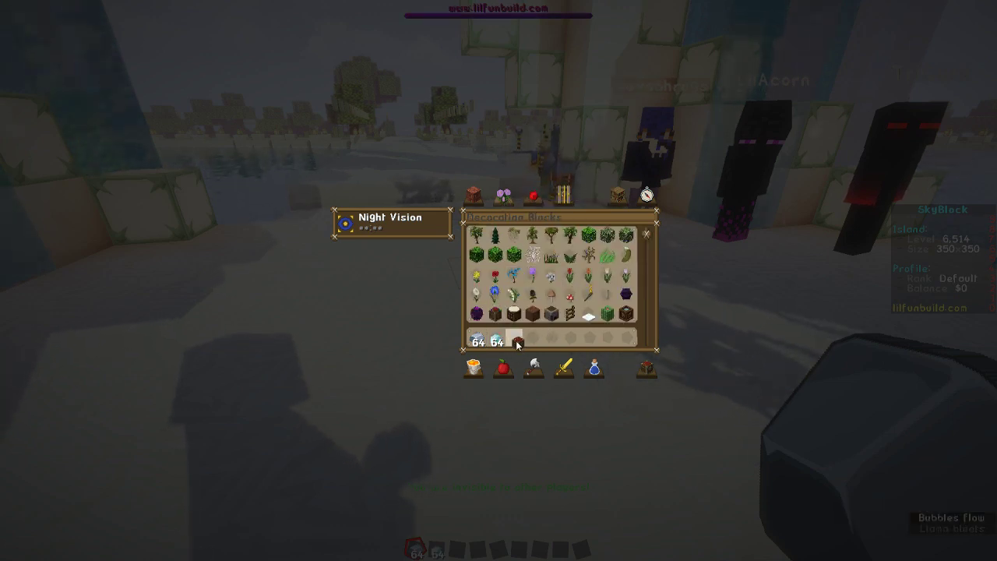
{"action": "key", "text": "e"}
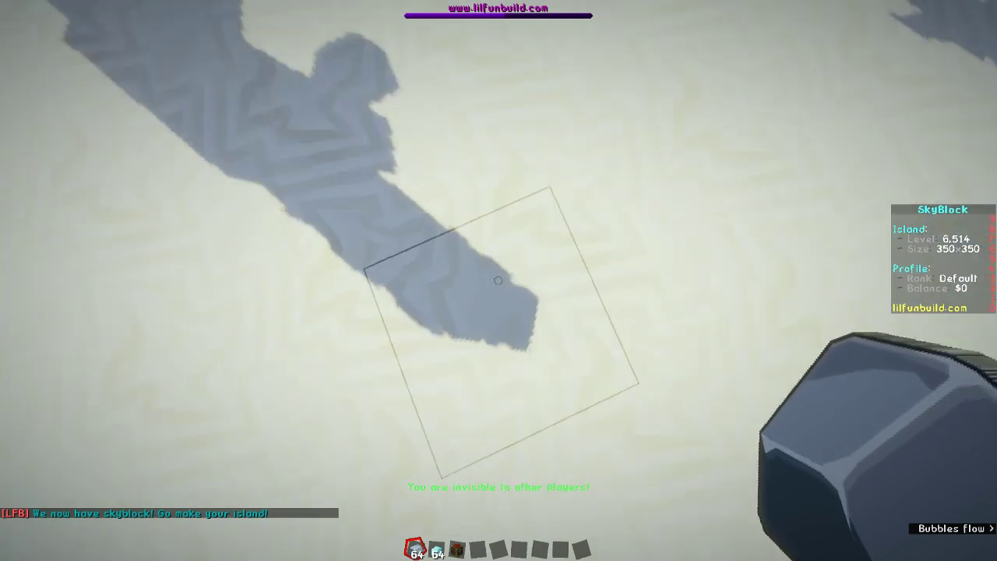
Step: Pass through the floor block with the command /thru
{"action": "type", "text": "/thru"}
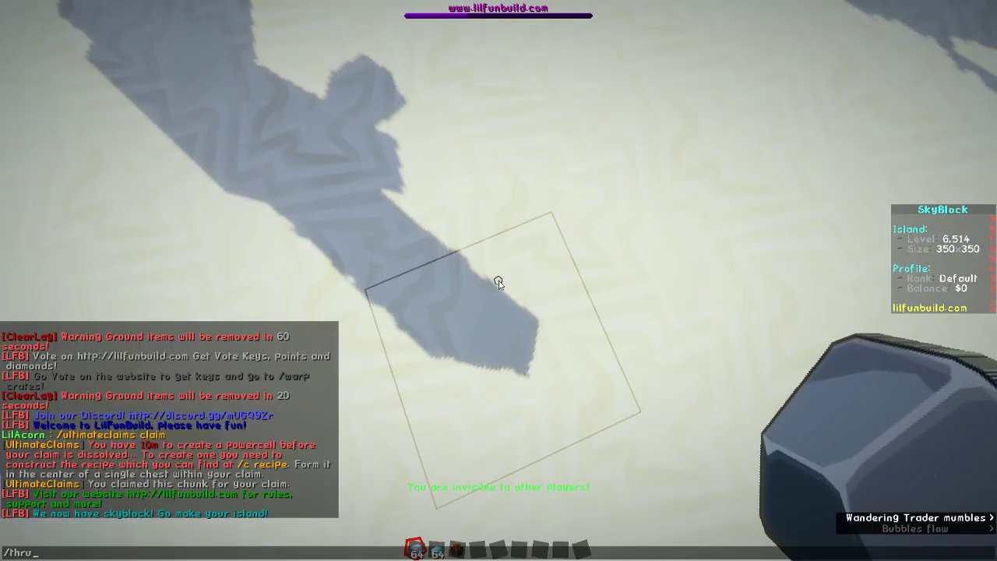
{"action": "key", "text": "Return"}
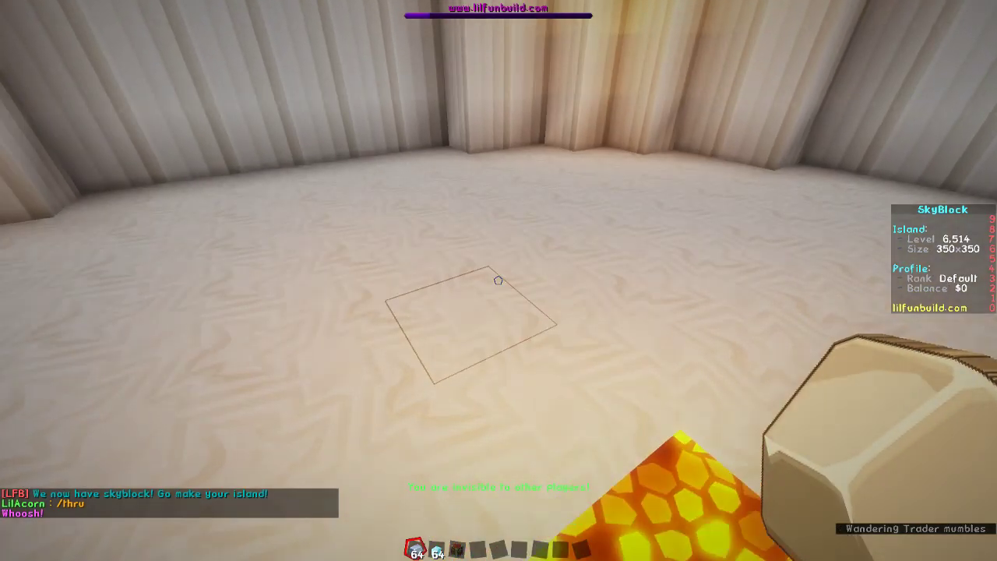
Step: Place the chest on the floor in front of the wall pillar and open it
{"action": "scroll", "coordinate": [499, 280], "scroll_direction": "down", "scroll_amount": 2}
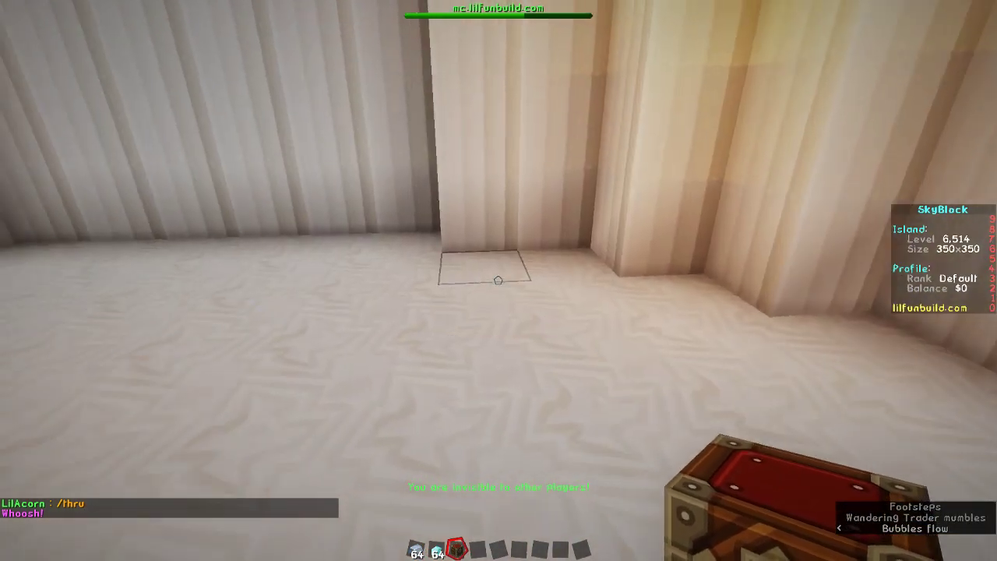
{"action": "right_click", "coordinate": [499, 281]}
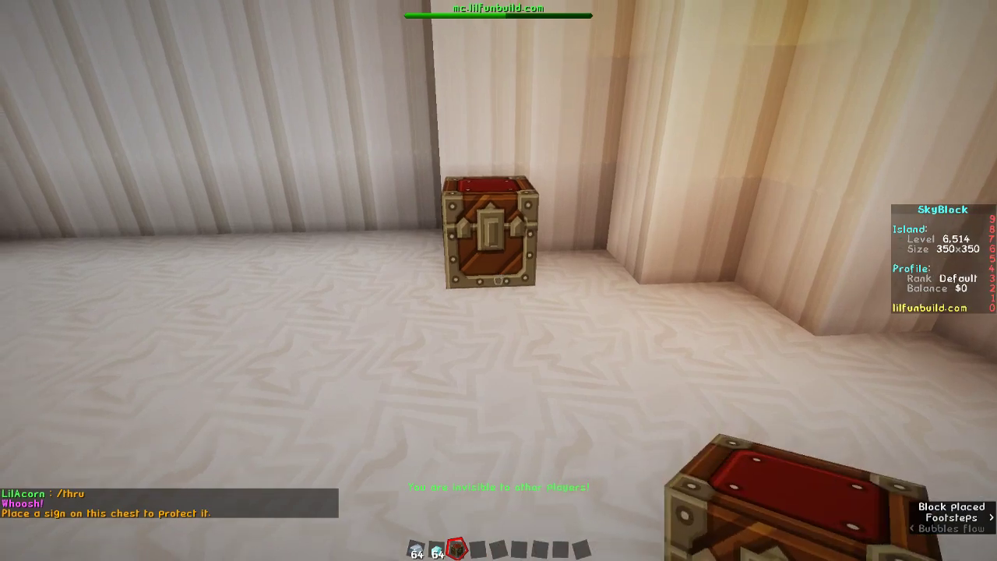
{"action": "scroll", "coordinate": [498, 280], "scroll_direction": "up", "scroll_amount": 1}
{"action": "right_click", "coordinate": [499, 280]}
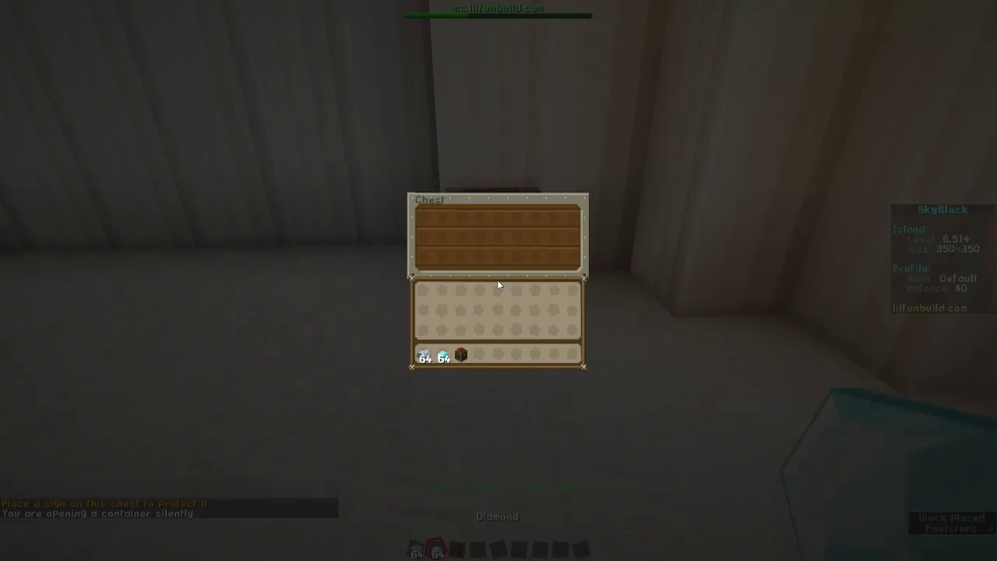
Step: Put one diamond in each corner and the centre of the chest's middle 3x3 slots, returning the rest to the inventory
{"action": "left_click", "coordinate": [443, 355]}
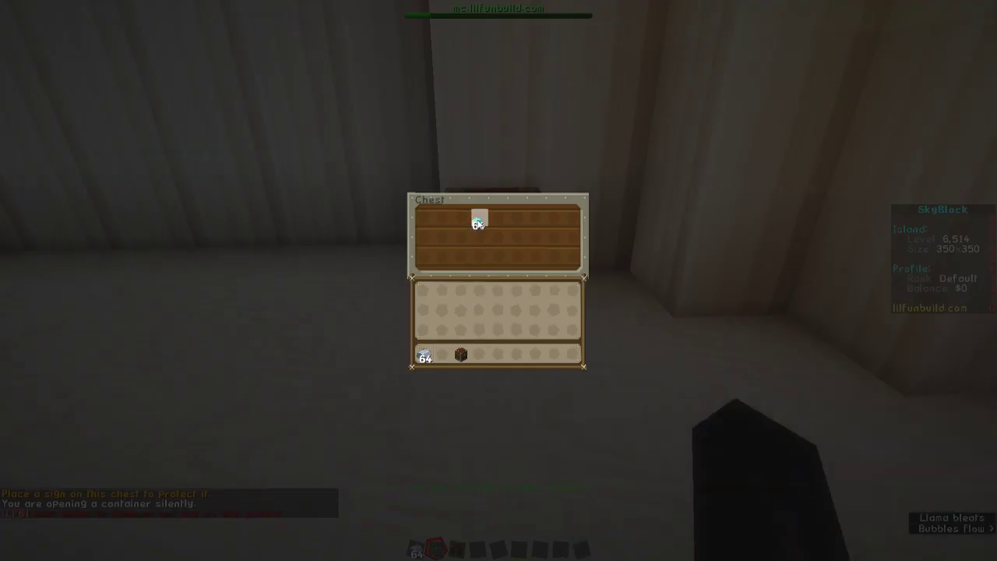
{"action": "right_click", "coordinate": [480, 220]}
{"action": "right_click", "coordinate": [498, 238]}
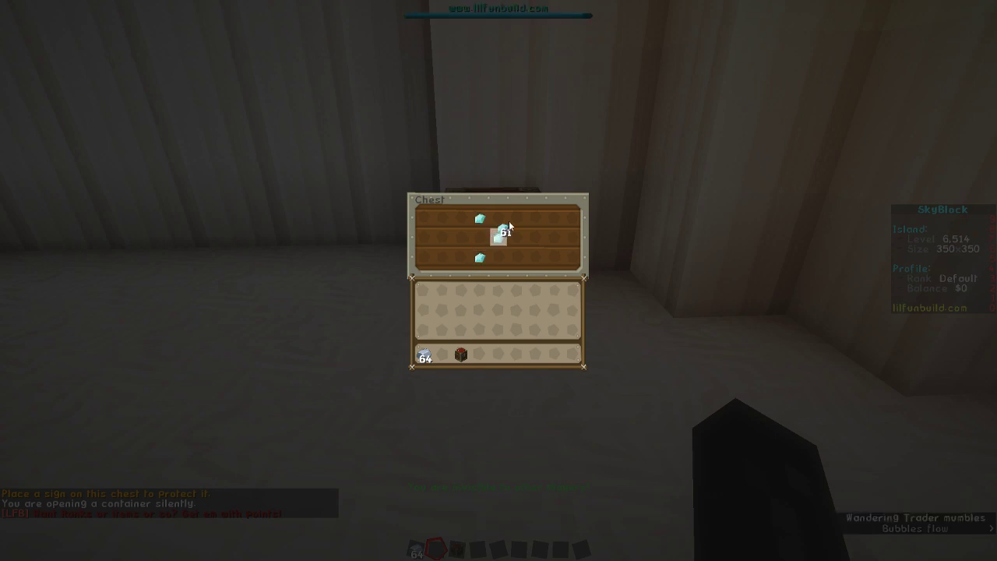
{"action": "right_click", "coordinate": [517, 218]}
{"action": "right_click", "coordinate": [517, 257]}
{"action": "left_click", "coordinate": [494, 296]}
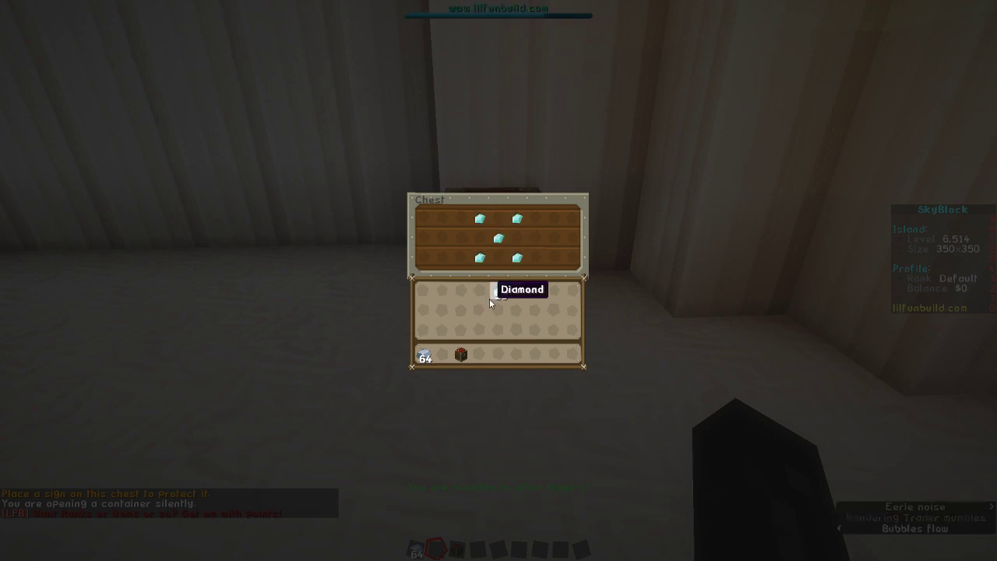
Step: Put one iron ingot in each of the four slots between the corner diamonds, return the rest to the inventory and close the chest
{"action": "left_click", "coordinate": [423, 356]}
{"action": "right_click", "coordinate": [480, 238]}
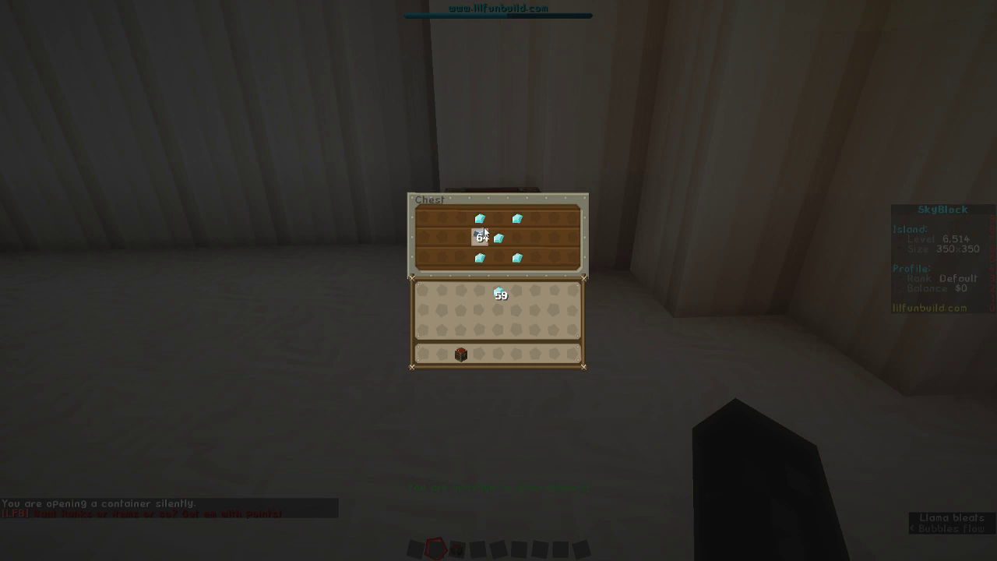
{"action": "right_click", "coordinate": [499, 218]}
{"action": "right_click", "coordinate": [517, 238]}
{"action": "right_click", "coordinate": [498, 258]}
{"action": "left_click", "coordinate": [461, 295]}
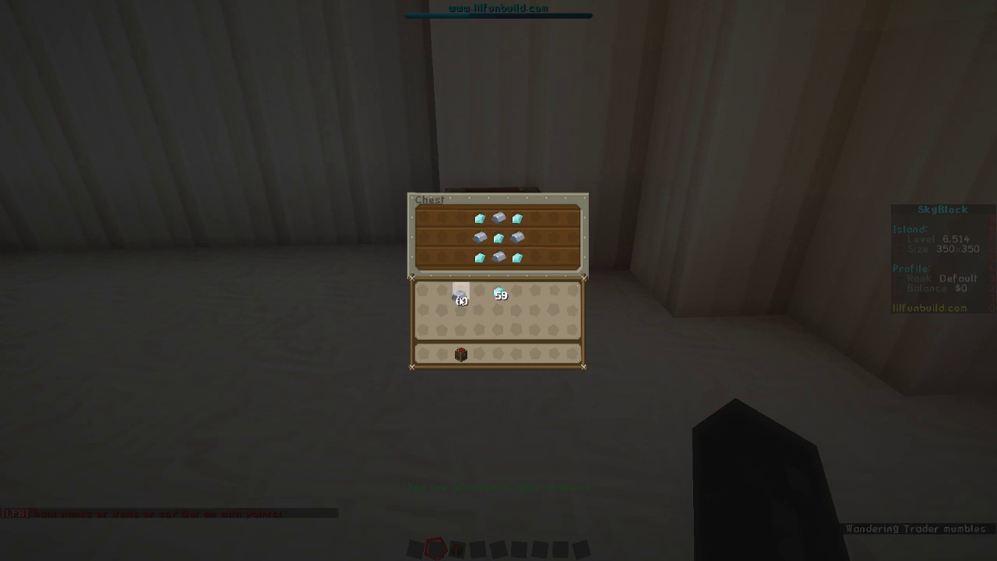
{"action": "key", "text": "e"}
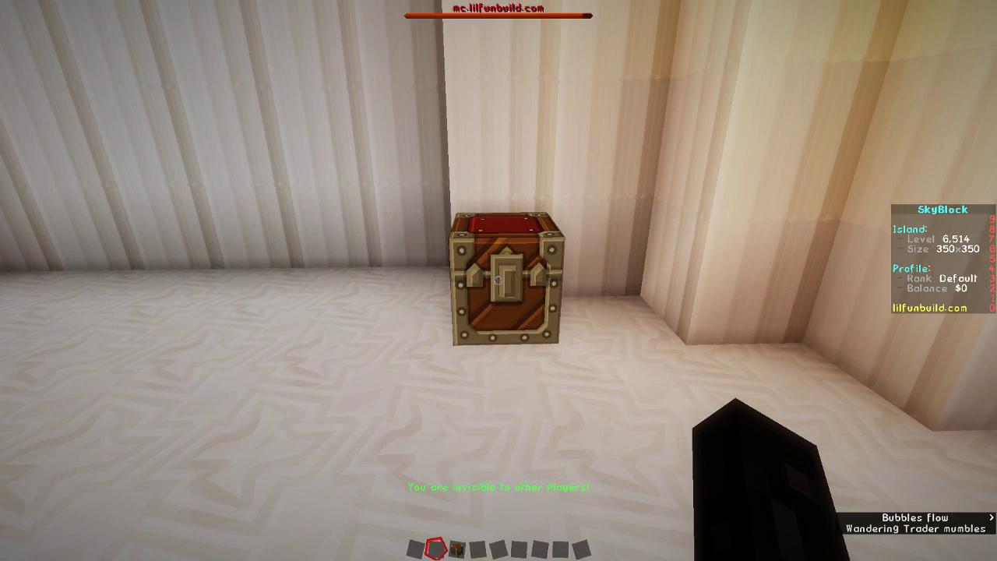
Step: Start a /ucl command in the chat and look through its suggested subcommands
{"action": "key", "text": "slash"}
{"action": "type", "text": "ucl"}
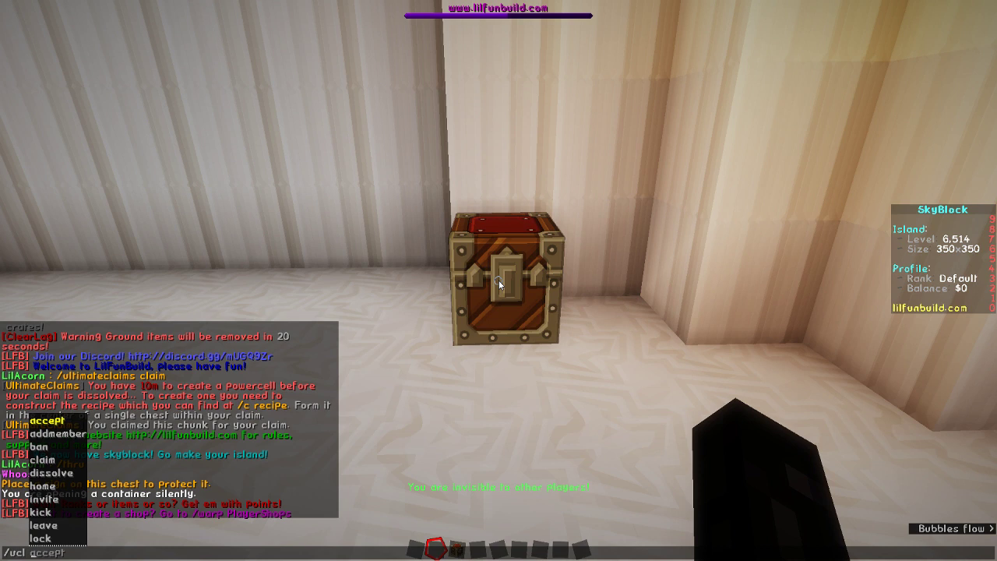
{"action": "key", "text": "Down"}
{"action": "key", "text": "Down"}
{"action": "key", "text": "Down"}
{"action": "key", "text": "Down"}
{"action": "key", "text": "Down"}
{"action": "key", "text": "Down"}
{"action": "key", "text": "Down"}
{"action": "key", "text": "Down"}
{"action": "key", "text": "Down"}
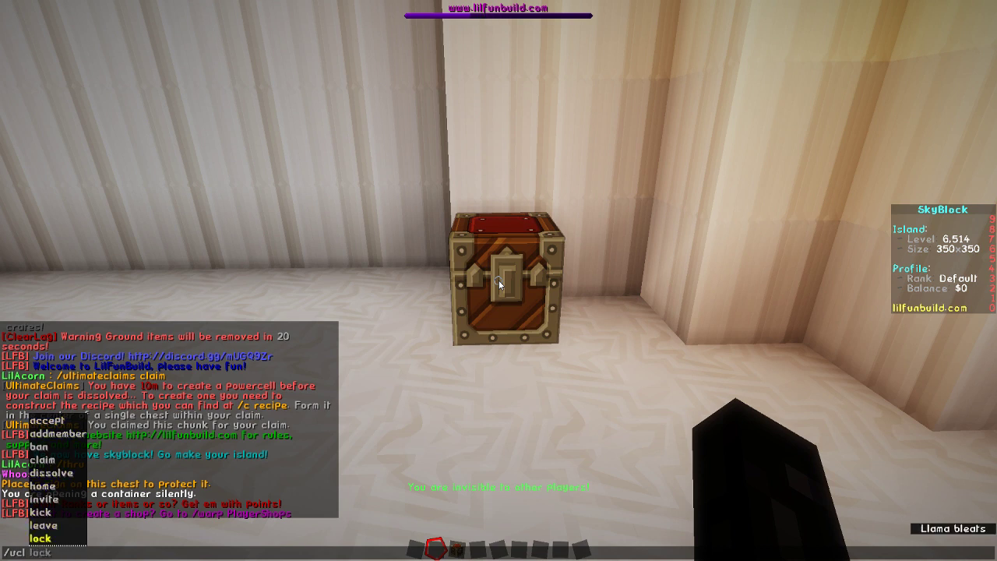
{"action": "key", "text": "Down"}
{"action": "key", "text": "Down"}
{"action": "key", "text": "Down"}
{"action": "key", "text": "Down"}
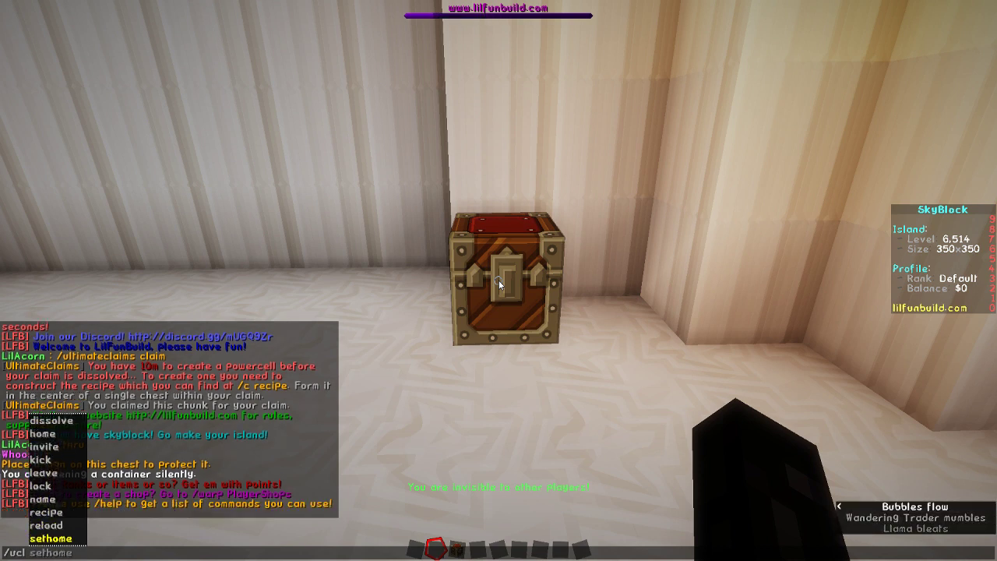
{"action": "key", "text": "Down"}
{"action": "key", "text": "Down"}
{"action": "key", "text": "Down"}
{"action": "key", "text": "Down"}
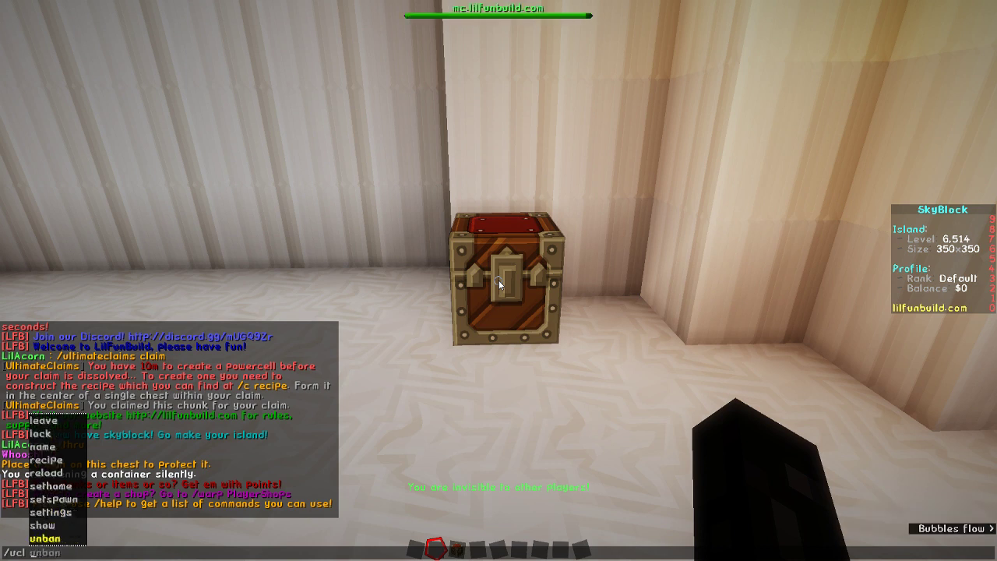
{"action": "key", "text": "Down"}
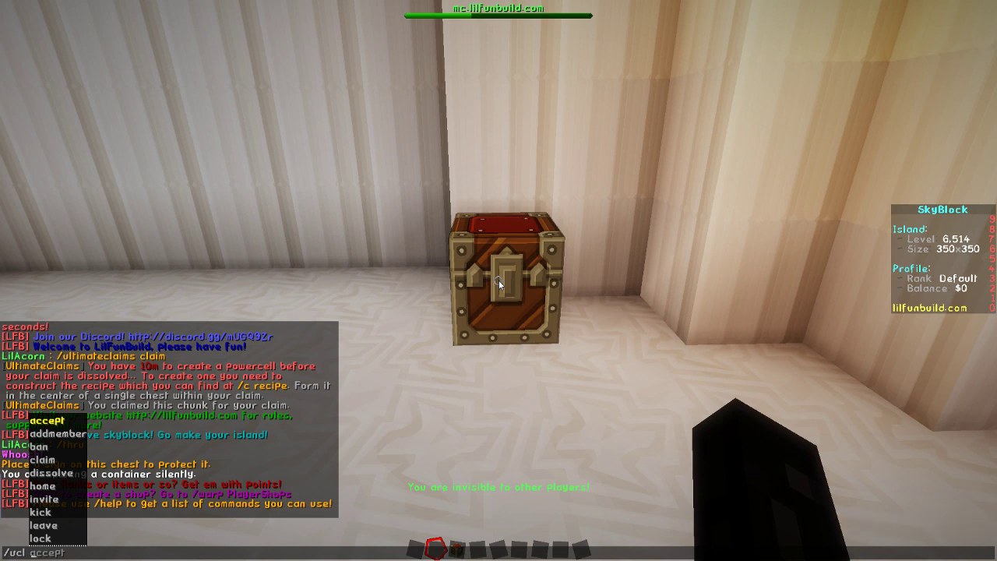
Step: Turn on the claim visualizer with the command /ucl show and move around to view the claim's particles
{"action": "type", "text": "t"}
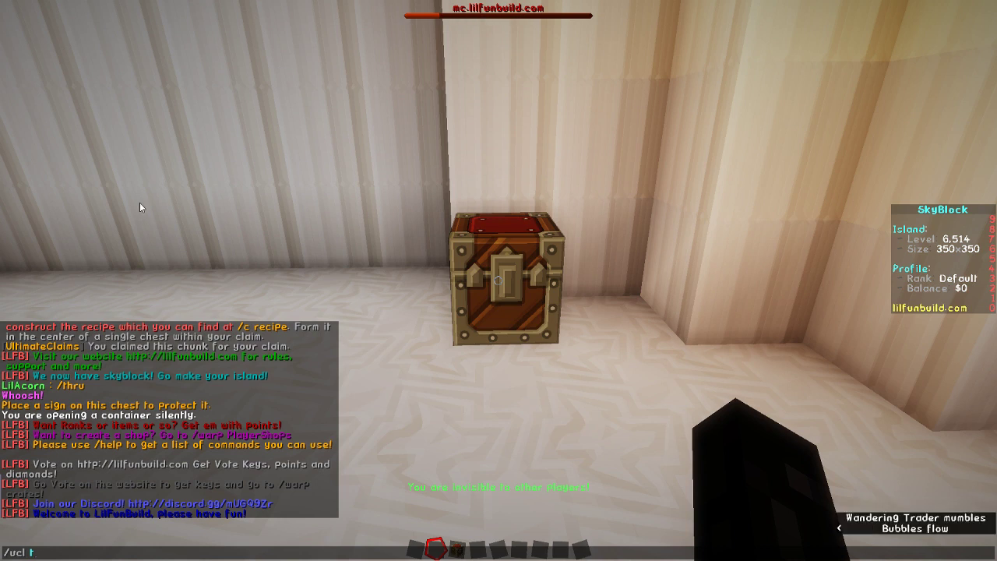
{"action": "type", "text": "how"}
{"action": "key", "text": "Return"}
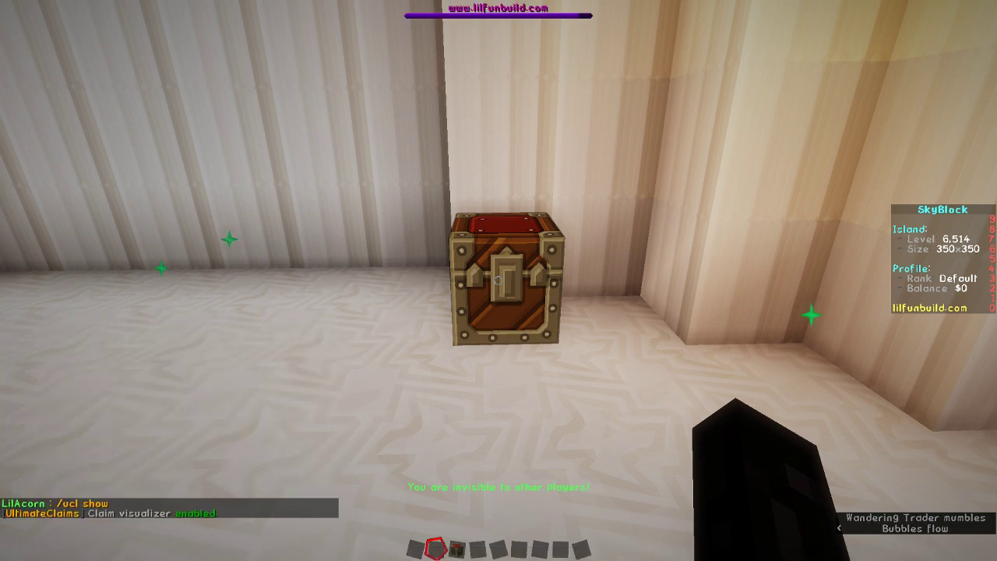
{"action": "key", "text": "s"}
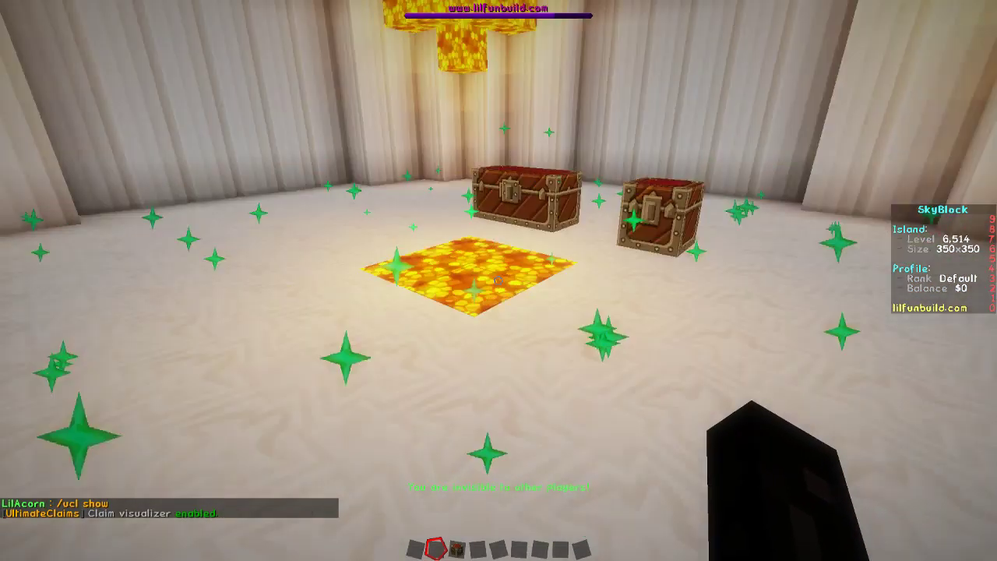
{"action": "key", "text": "w"}
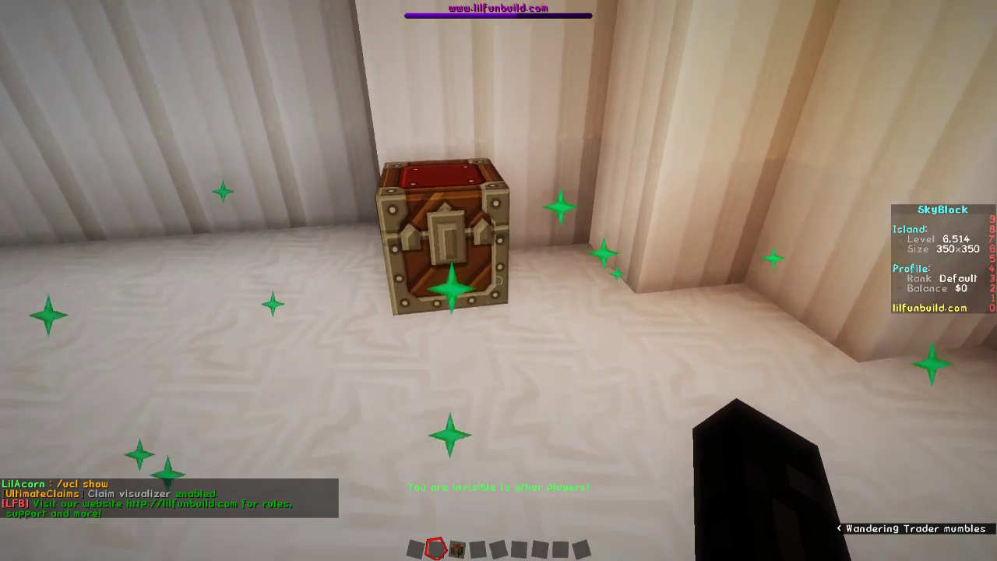
{"action": "key", "text": "s"}
{"action": "key", "text": "w"}
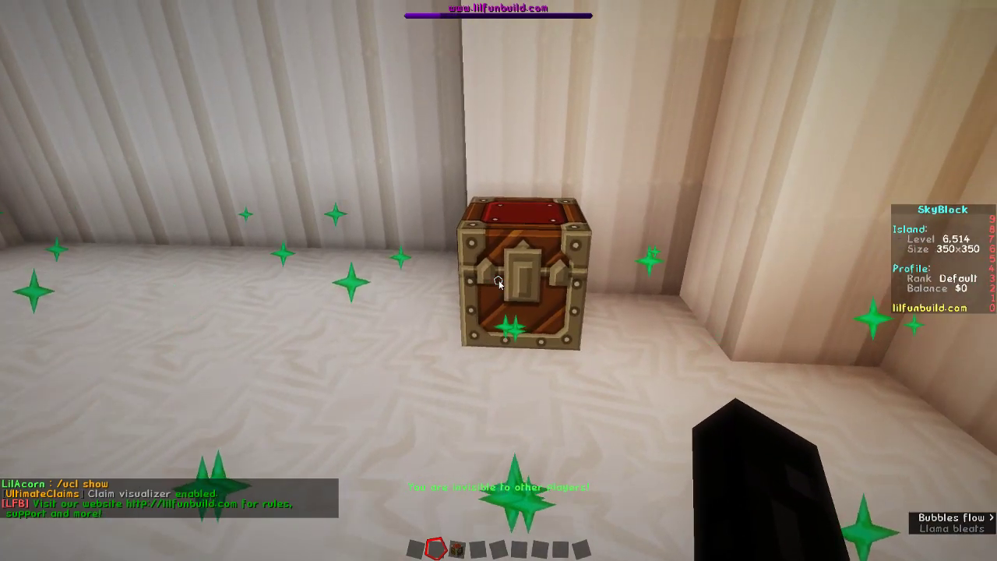
Step: List the claim commands with /ucl help and read through their descriptions in the chat
{"action": "type", "text": "t/u"}
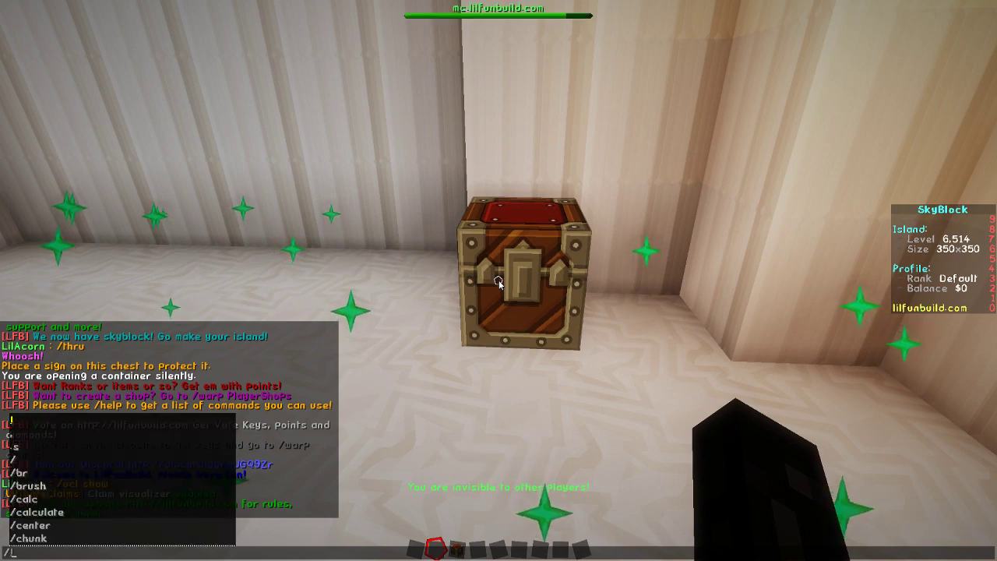
{"action": "type", "text": "cl help"}
{"action": "key", "text": "Return"}
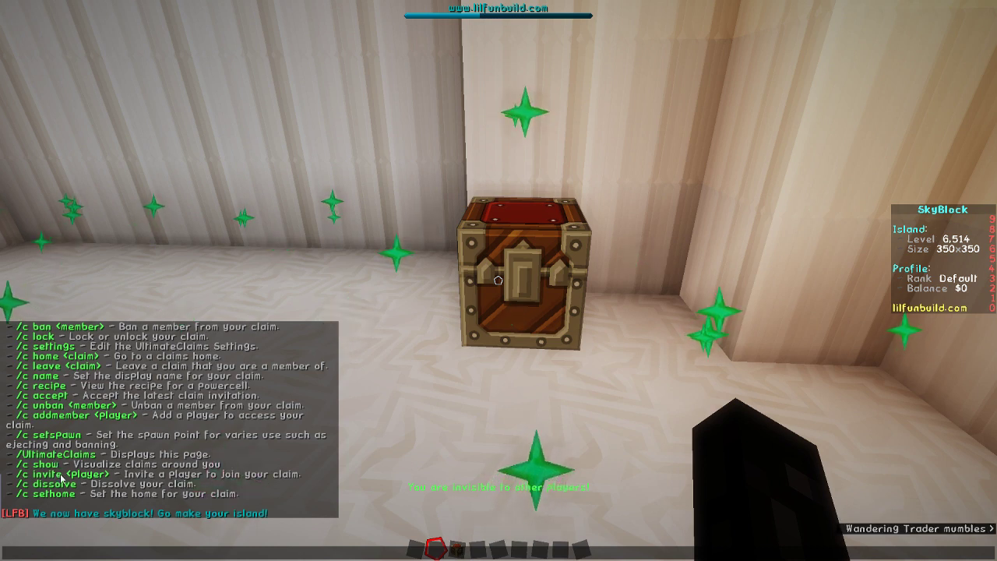
{"action": "scroll", "coordinate": [66, 483], "scroll_direction": "up", "scroll_amount": 2}
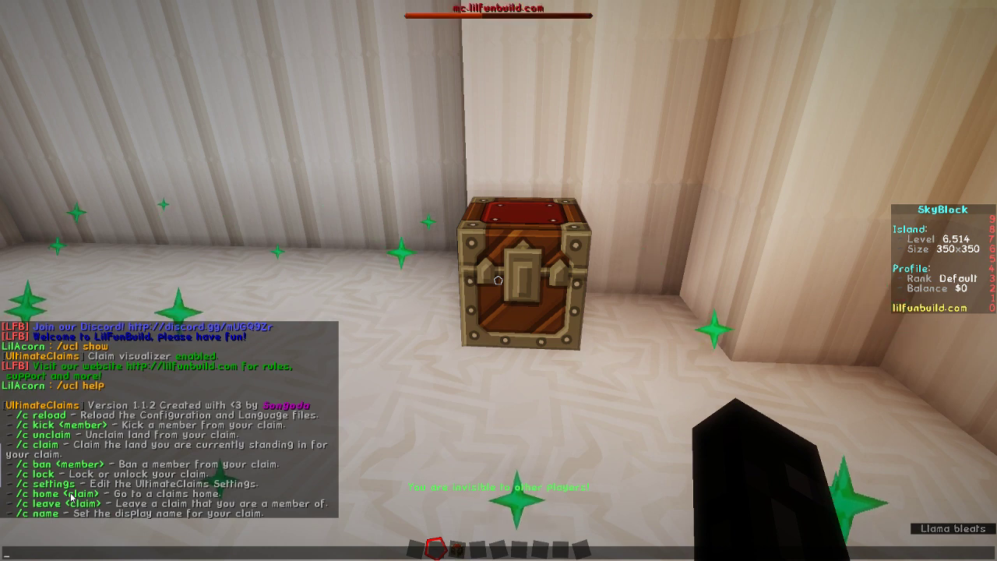
{"action": "scroll", "coordinate": [70, 497], "scroll_direction": "down", "scroll_amount": 2}
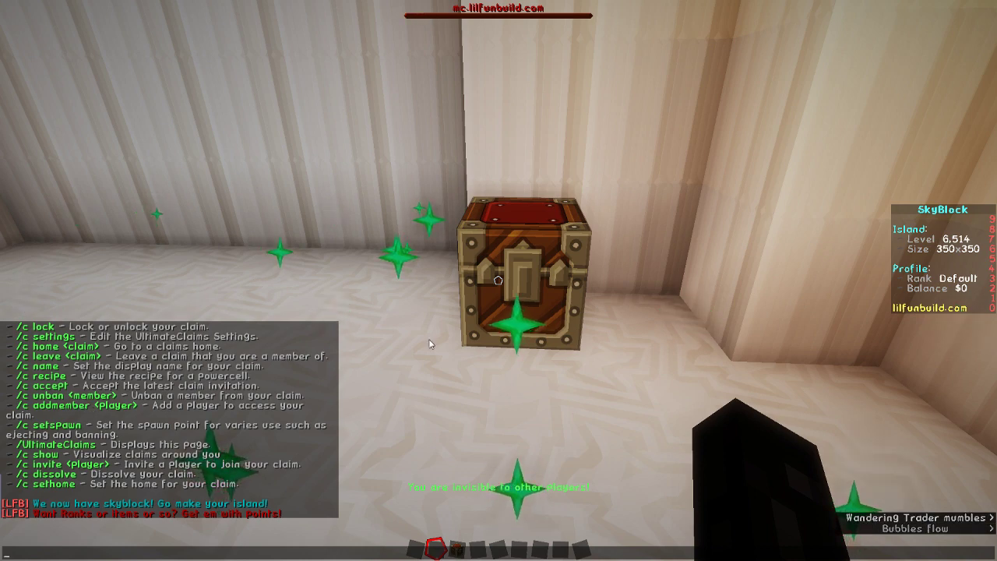
{"action": "key", "text": "Escape"}
Step: Reopen the chest and move all its diamonds and iron ingots back into the inventory
{"action": "right_click", "coordinate": [499, 280]}
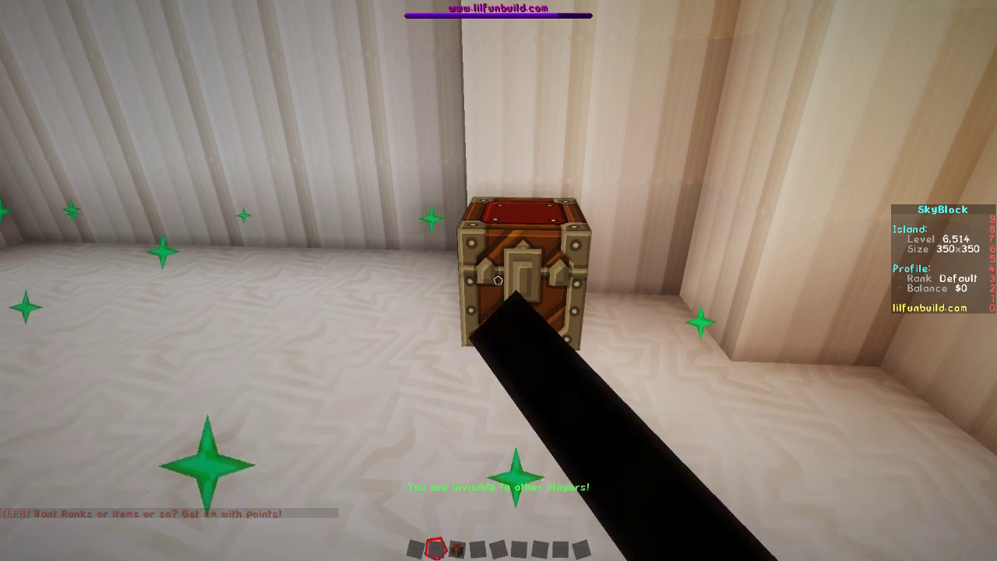
{"action": "left_click", "coordinate": [480, 237], "text": "shift"}
{"action": "left_click", "coordinate": [480, 218], "text": "shift"}
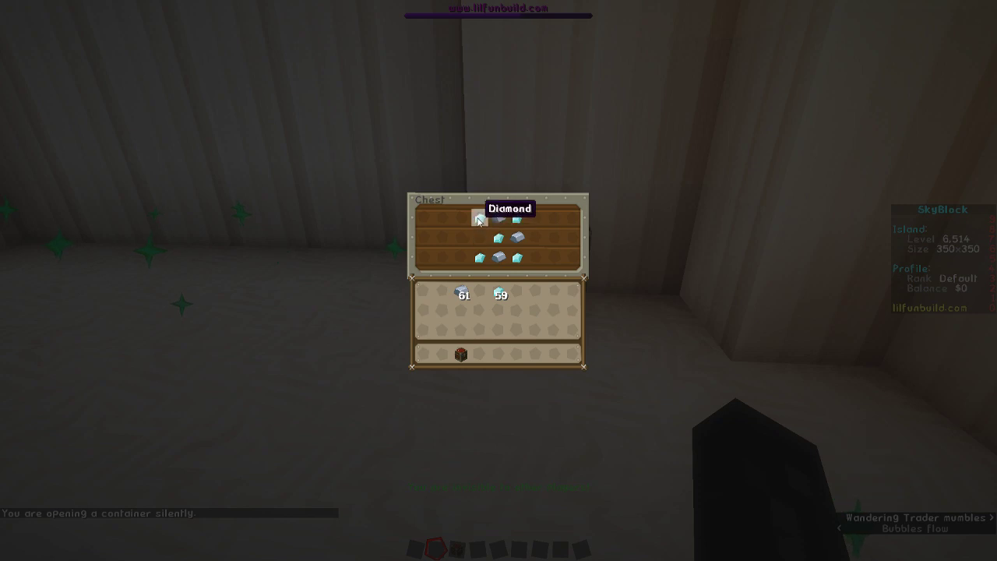
{"action": "left_click", "coordinate": [499, 218], "text": "shift"}
{"action": "left_click", "coordinate": [518, 218], "text": "shift"}
{"action": "left_click", "coordinate": [517, 237], "text": "shift"}
{"action": "left_click", "coordinate": [498, 238], "text": "shift"}
{"action": "left_click", "coordinate": [480, 257], "text": "shift"}
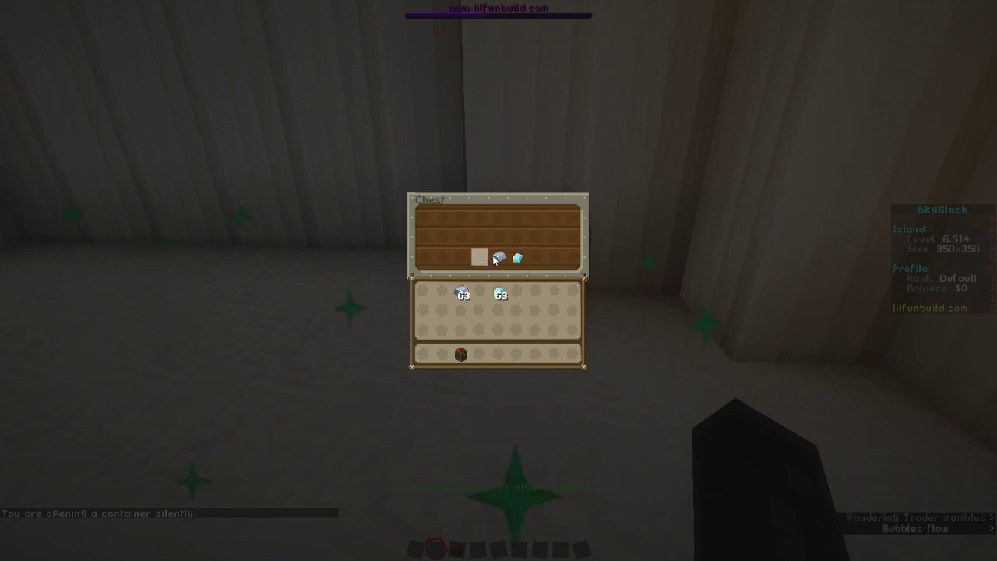
{"action": "left_click", "coordinate": [499, 258], "text": "shift"}
Step: Put one iron ingot in each corner and the centre of the chest's middle 3x3 slots, returning the rest to the inventory
{"action": "left_click", "coordinate": [471, 293]}
{"action": "left_click", "coordinate": [480, 257]}
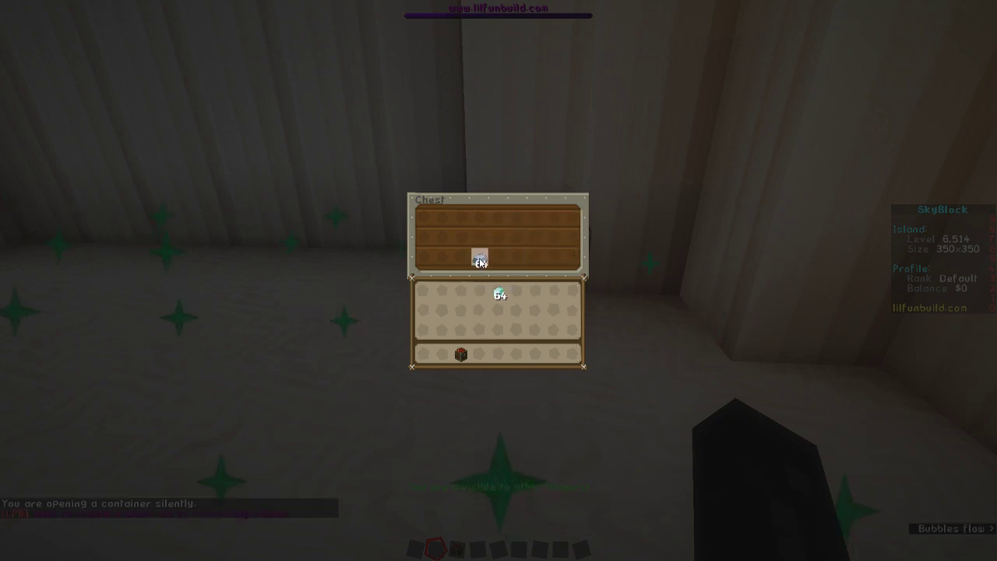
{"action": "right_click", "coordinate": [515, 259]}
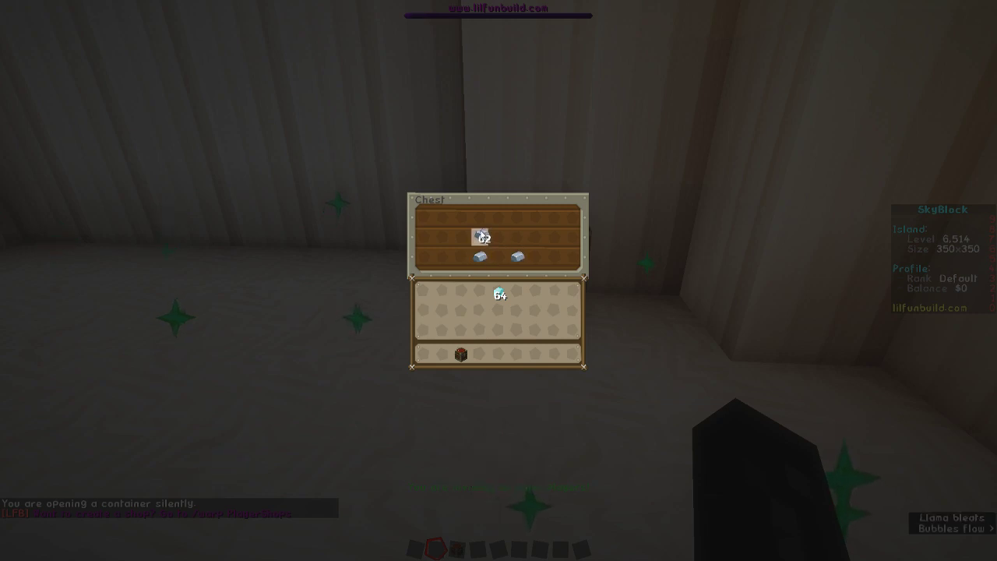
{"action": "right_click", "coordinate": [503, 231]}
{"action": "right_click", "coordinate": [517, 219]}
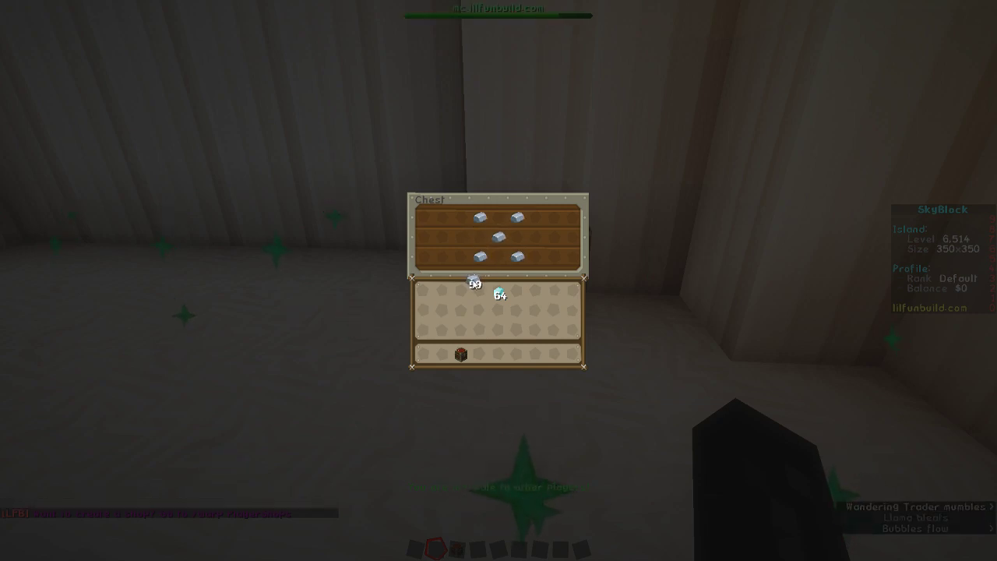
{"action": "left_click", "coordinate": [480, 294]}
Step: Put one diamond in each of the four slots between the corner ingots and close the chest to create the powercell
{"action": "left_click", "coordinate": [502, 295]}
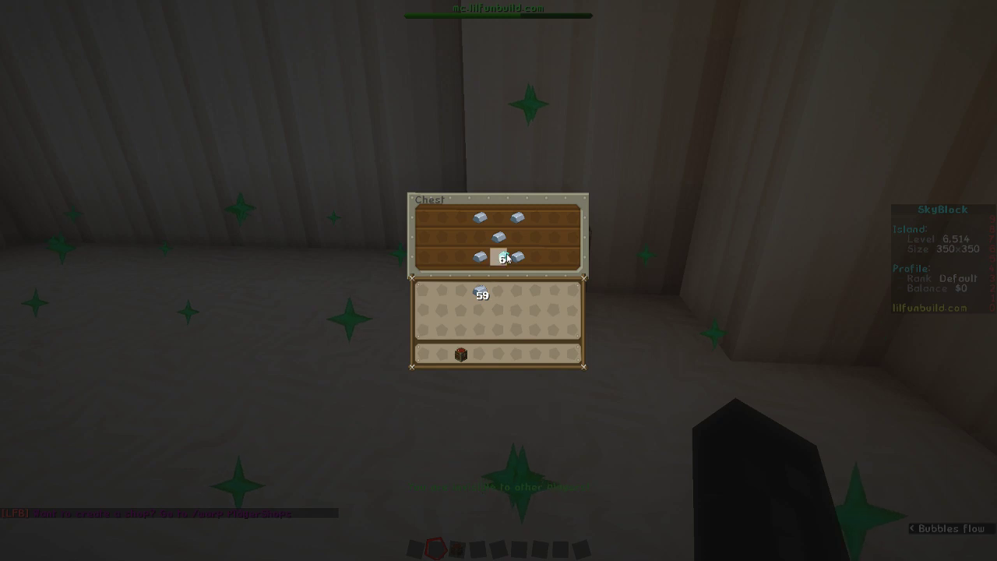
{"action": "right_click", "coordinate": [482, 236]}
{"action": "left_click", "coordinate": [511, 290]}
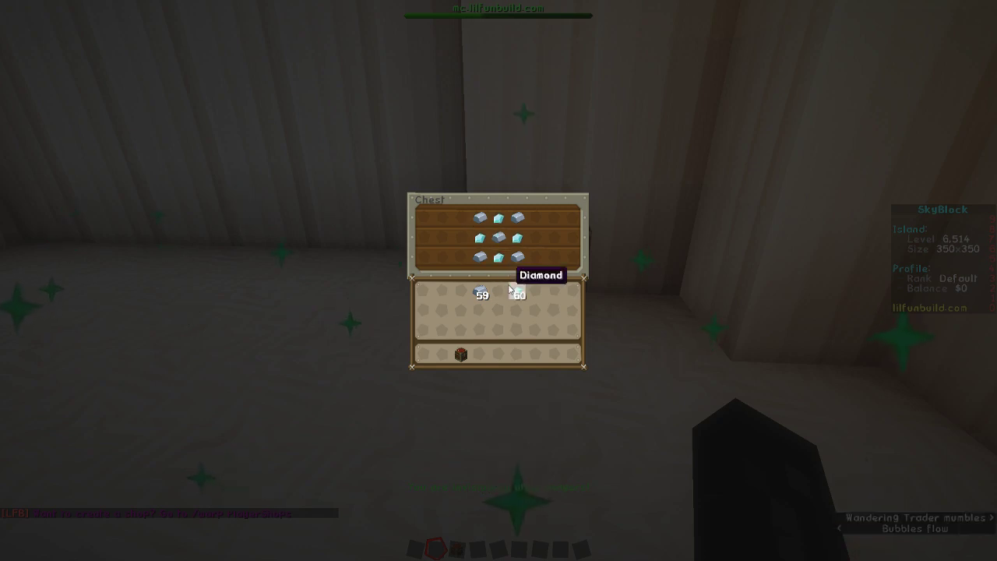
{"action": "key", "text": "Escape"}
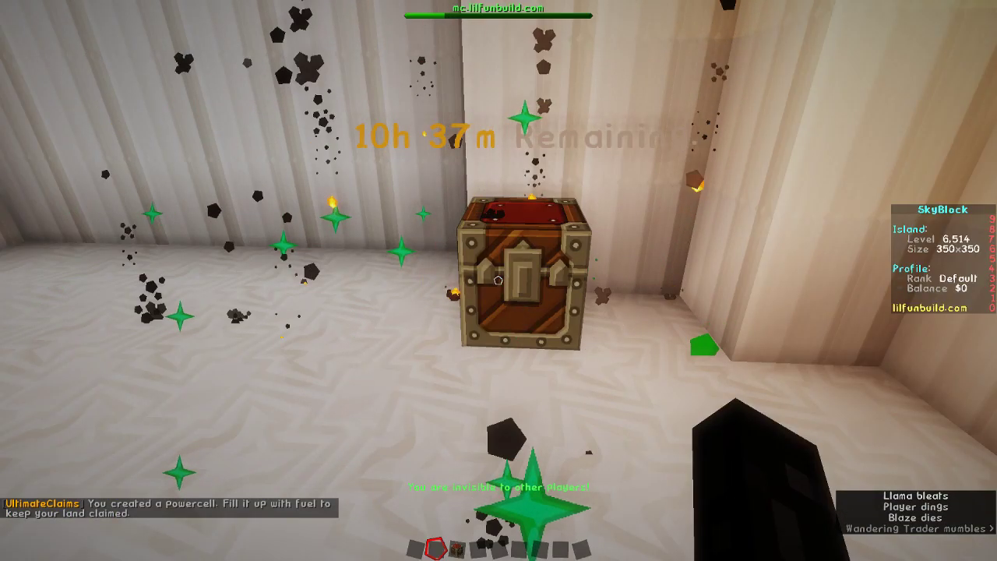
Step: Open the powercell to view its claim menu and stored items, and close it
{"action": "right_click", "coordinate": [499, 281]}
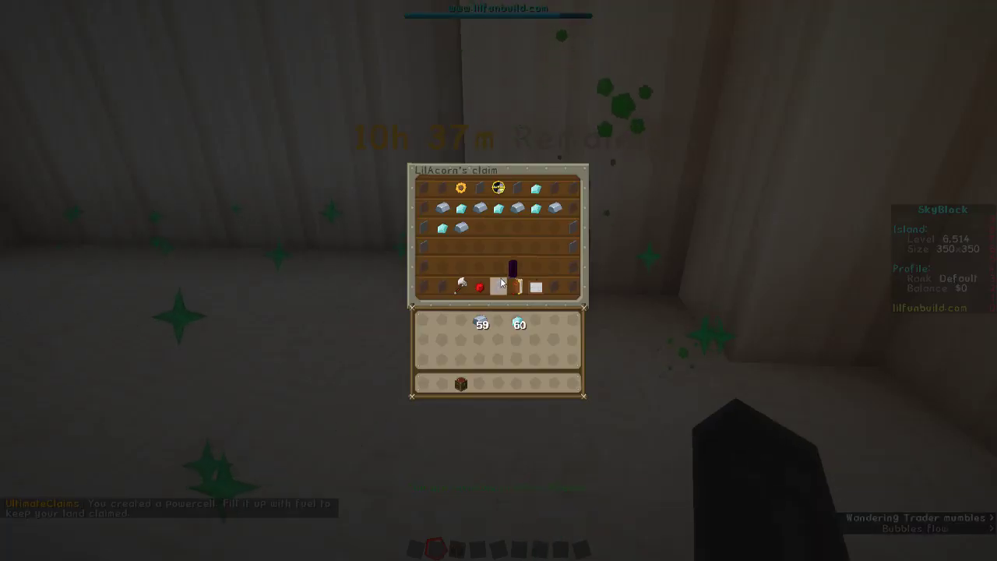
{"action": "key", "text": "Escape"}
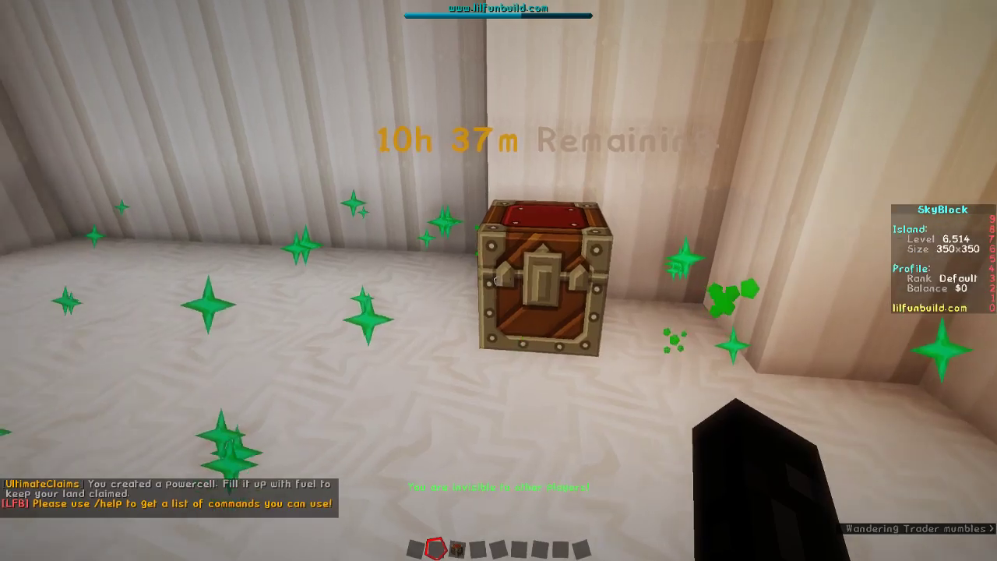
{"action": "key", "text": "Escape"}
{"action": "key", "text": "Escape"}
Step: In the survival inventory, move the iron ingot and diamond stacks down into the hotbar
{"action": "key", "text": "e"}
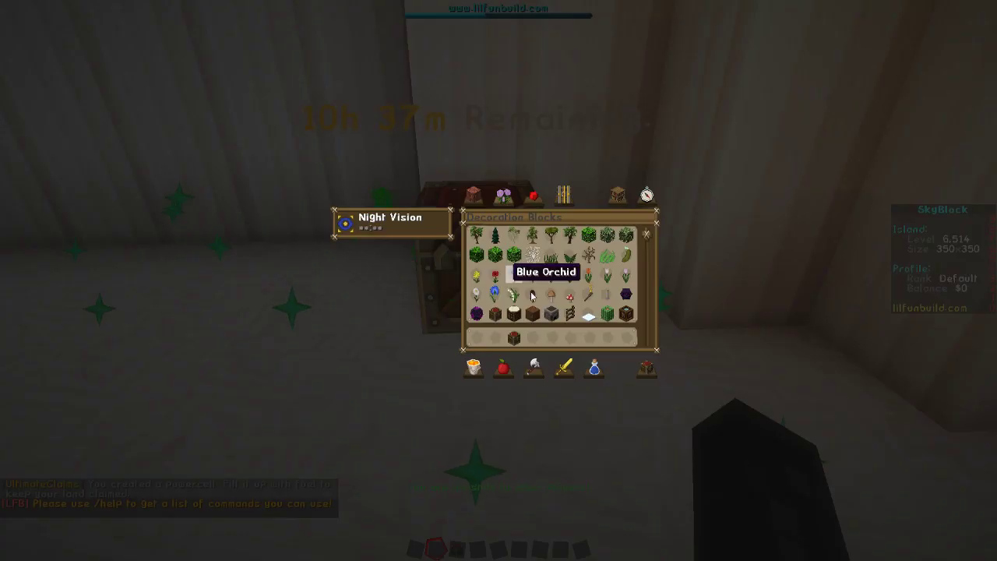
{"action": "left_click", "coordinate": [647, 368]}
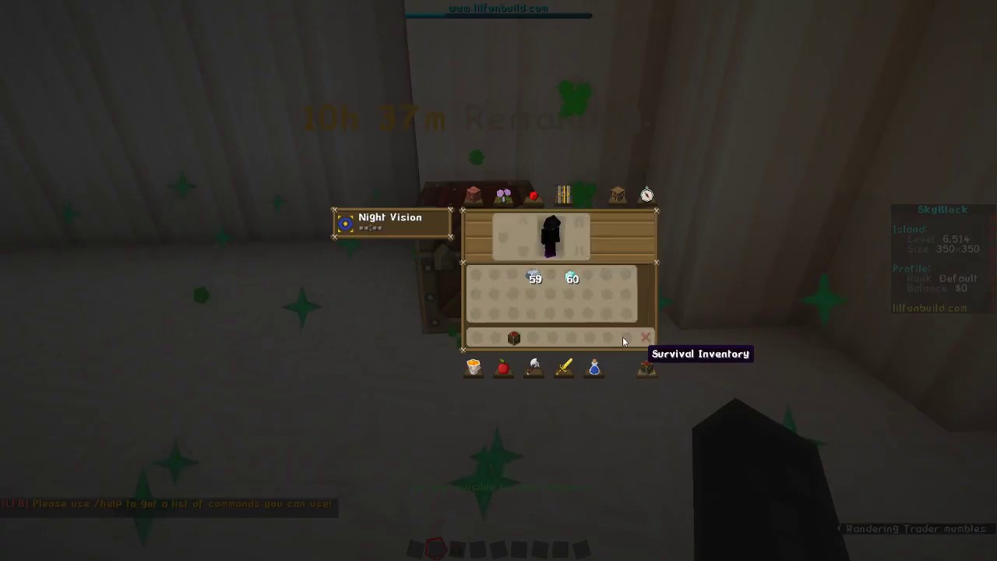
{"action": "left_click", "coordinate": [536, 276]}
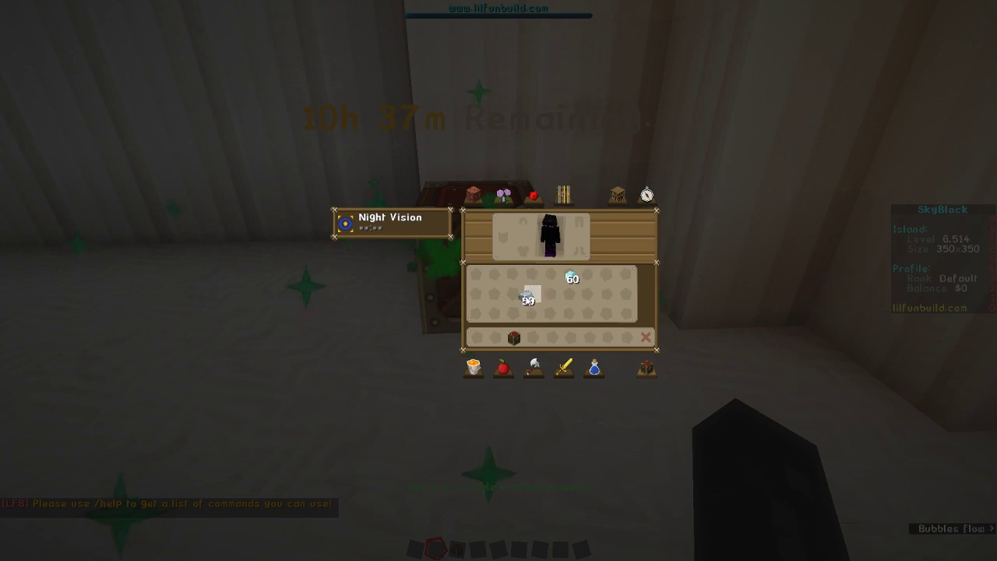
{"action": "left_click", "coordinate": [552, 337]}
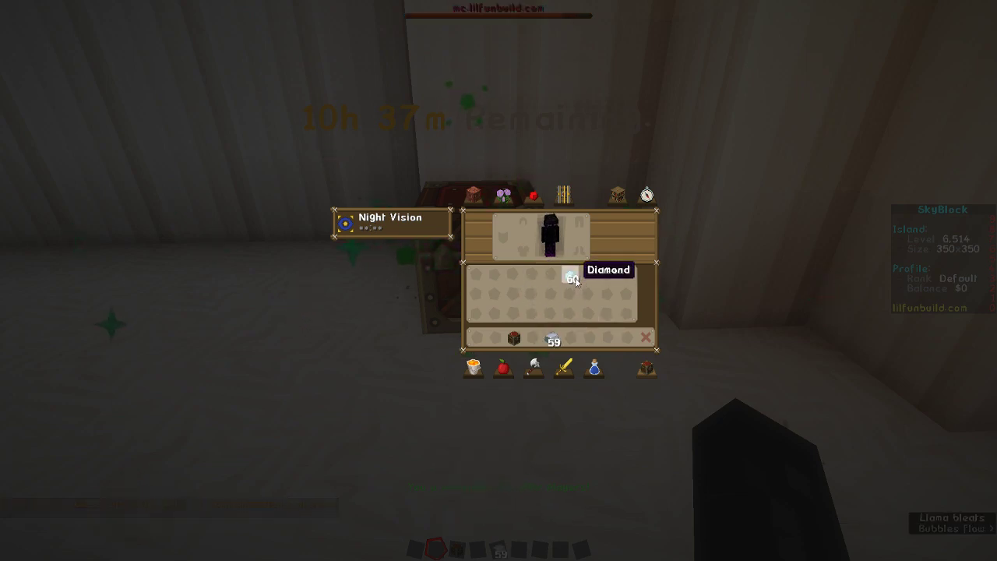
{"action": "left_click", "coordinate": [586, 339]}
{"action": "left_click", "coordinate": [571, 340]}
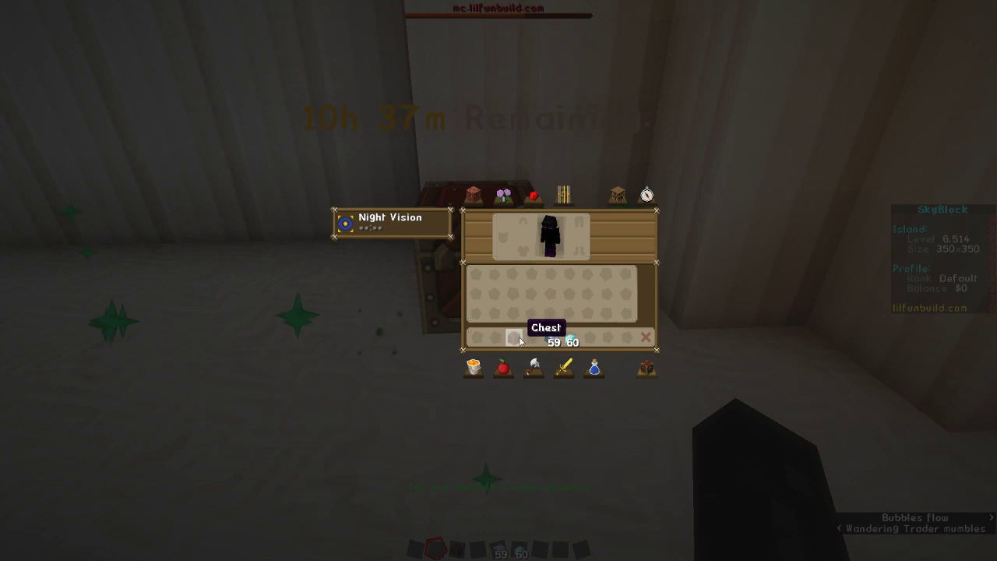
Step: Lay out one iron ingot in each corner and the centre of a 3x3 area in the inventory, returning the rest to the hotbar
{"action": "left_click", "coordinate": [551, 339]}
{"action": "left_click", "coordinate": [554, 337]}
{"action": "left_click", "coordinate": [555, 337]}
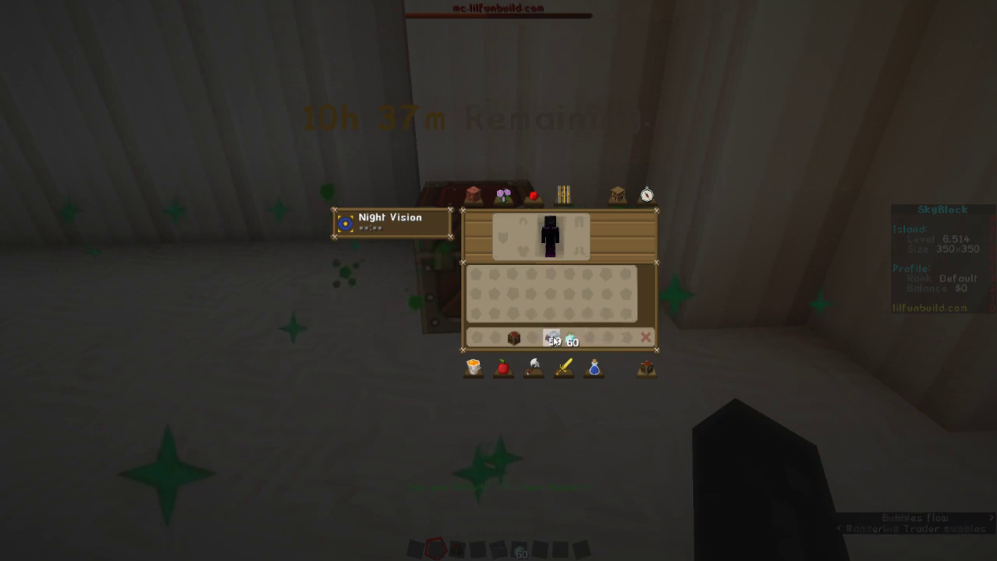
{"action": "right_click", "coordinate": [533, 279]}
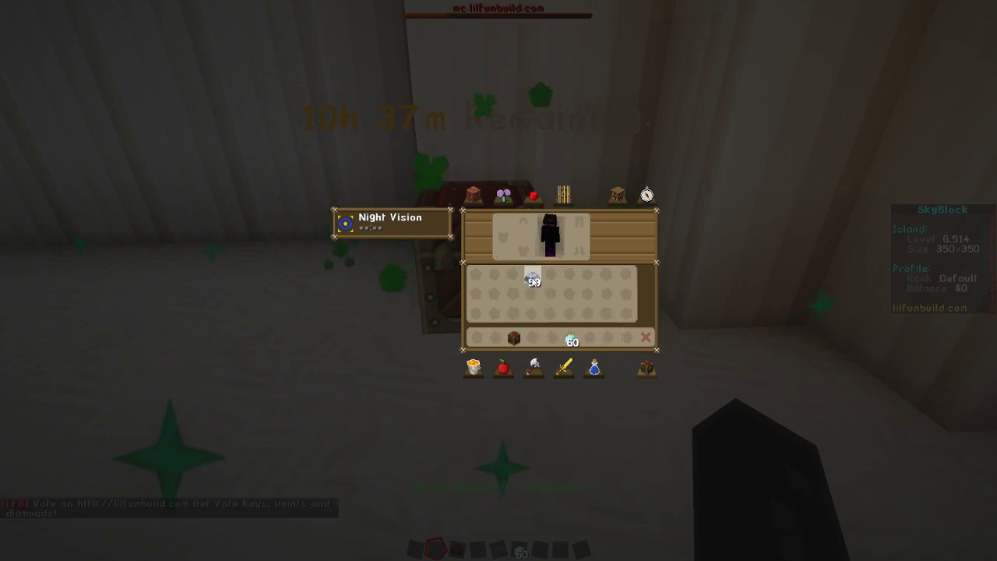
{"action": "right_click", "coordinate": [548, 295]}
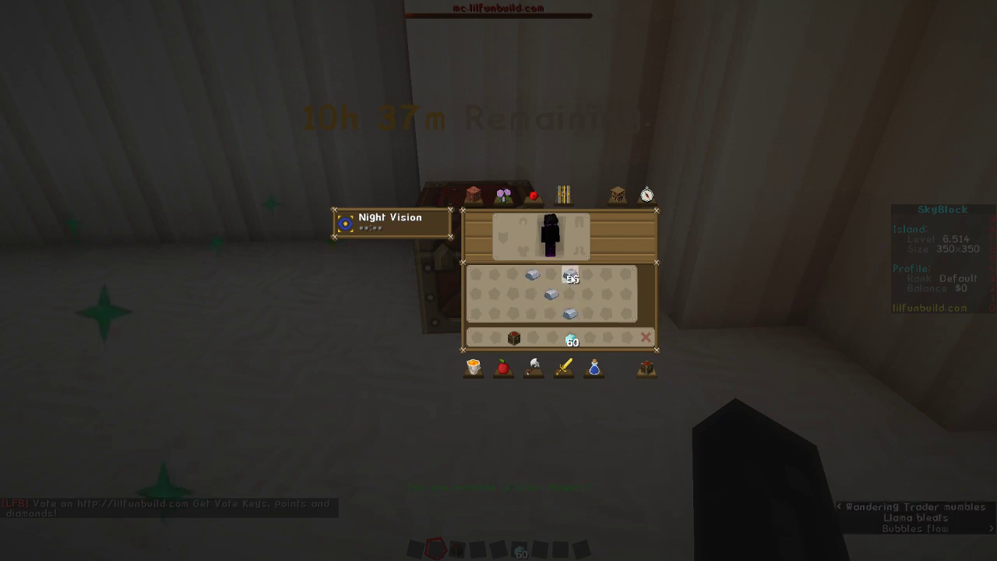
{"action": "right_click", "coordinate": [570, 275]}
{"action": "right_click", "coordinate": [532, 313]}
{"action": "left_click", "coordinate": [532, 339]}
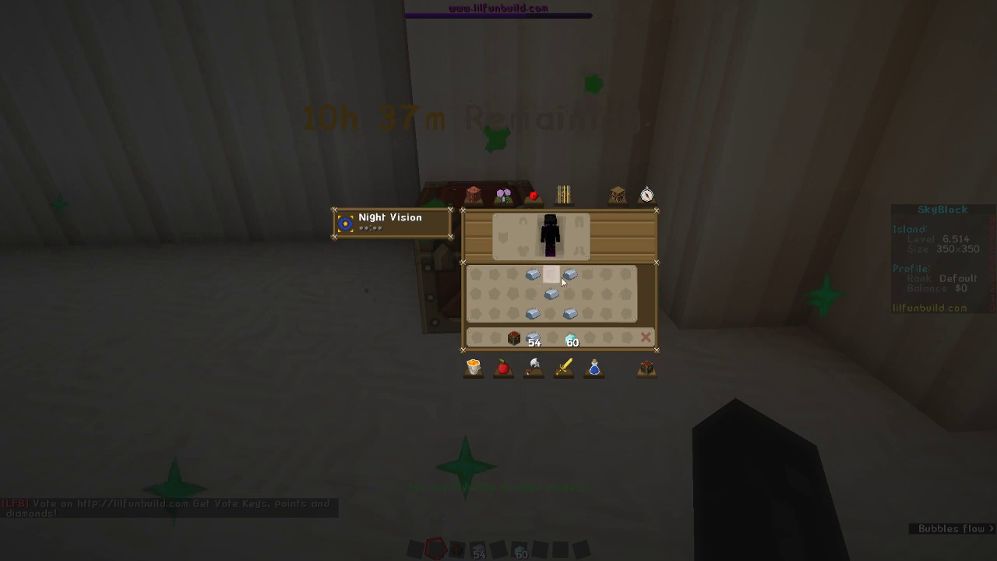
Step: Place one diamond in each of the four slots between the corner ingots, returning the rest to the hotbar
{"action": "left_click", "coordinate": [570, 338]}
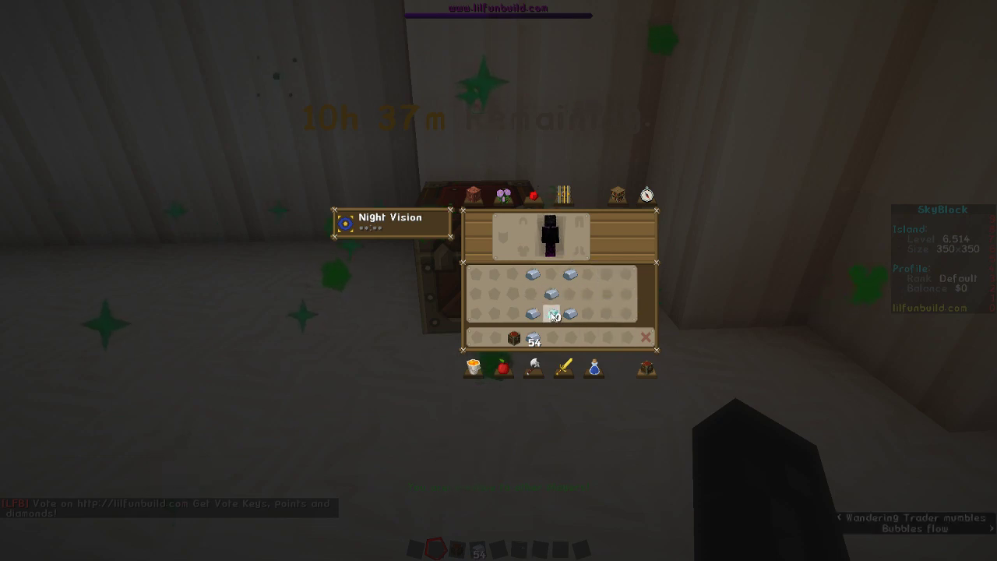
{"action": "right_click", "coordinate": [551, 313]}
{"action": "right_click", "coordinate": [552, 274]}
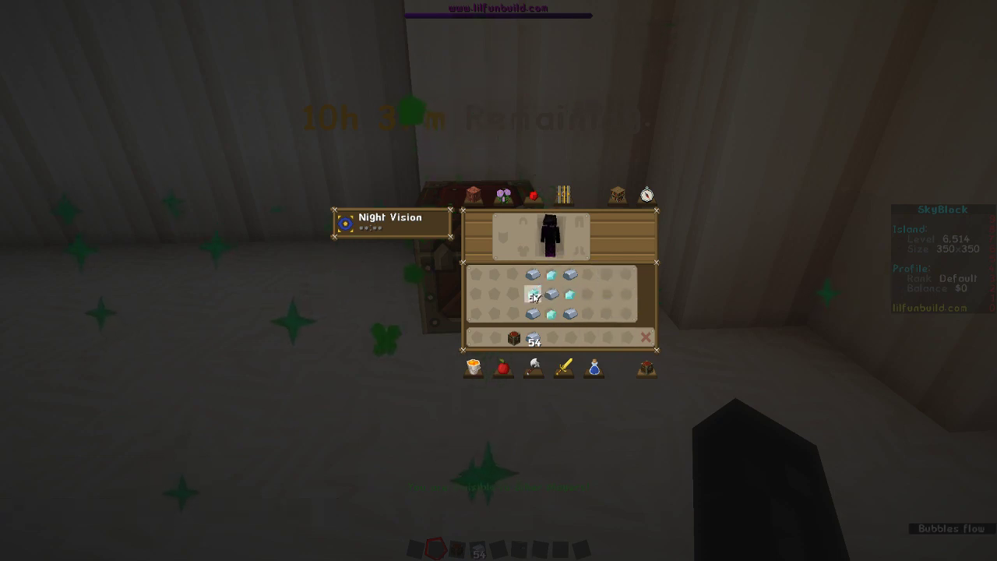
{"action": "right_click", "coordinate": [533, 294]}
{"action": "left_click", "coordinate": [552, 338]}
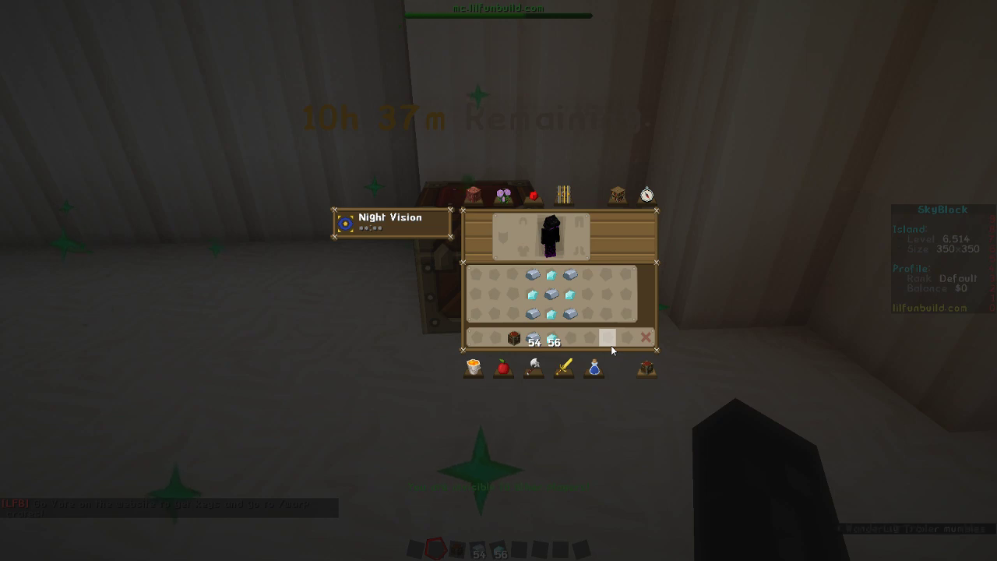
Step: Compare the recipe layout in the inventory with the items stored in the powercell
{"action": "key", "text": "e"}
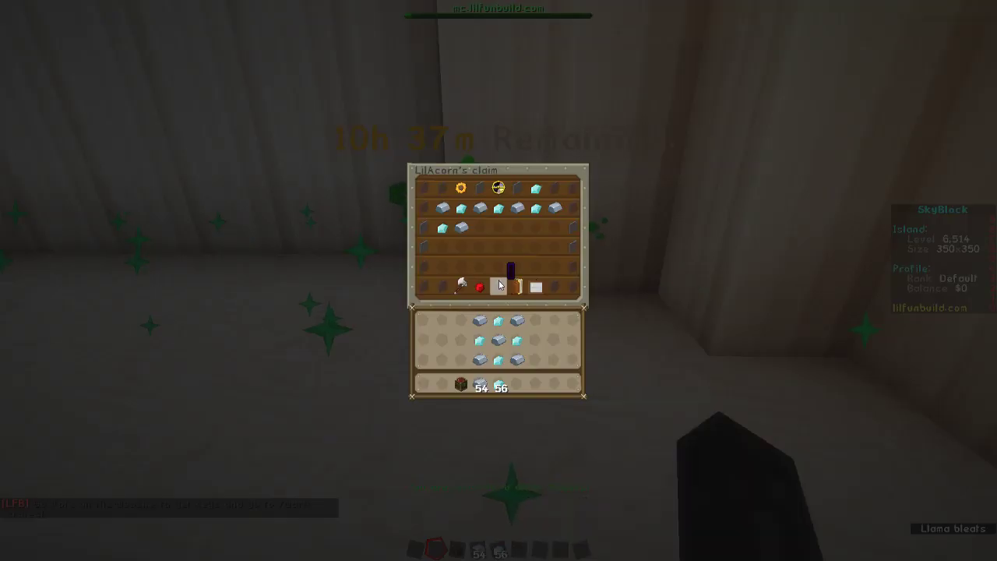
{"action": "right_click", "coordinate": [499, 281]}
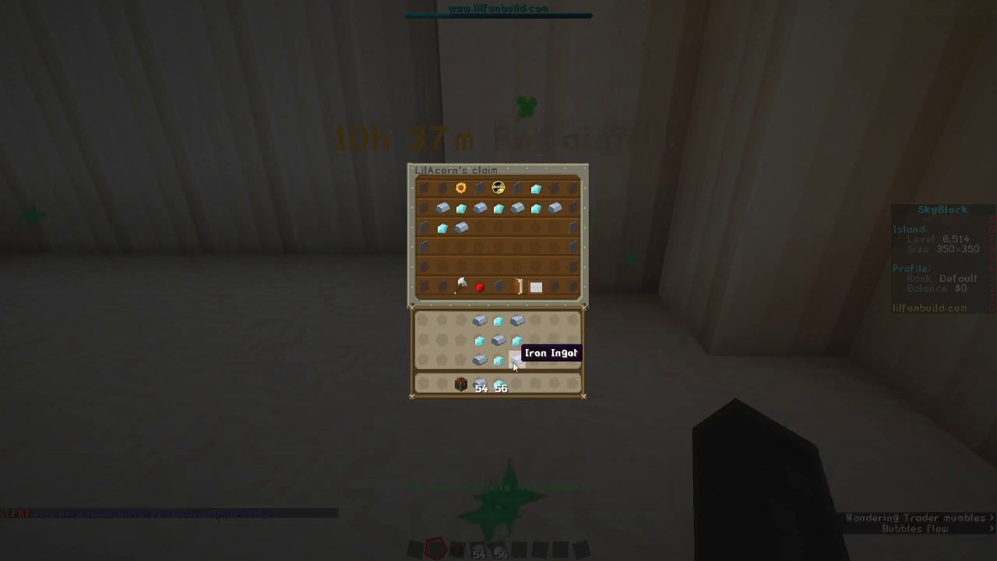
{"action": "key", "text": "Escape"}
Step: Gather the laid-out iron ingots and diamonds back onto their hotbar stacks
{"action": "key", "text": "e"}
{"action": "left_click", "coordinate": [533, 294], "text": "shift"}
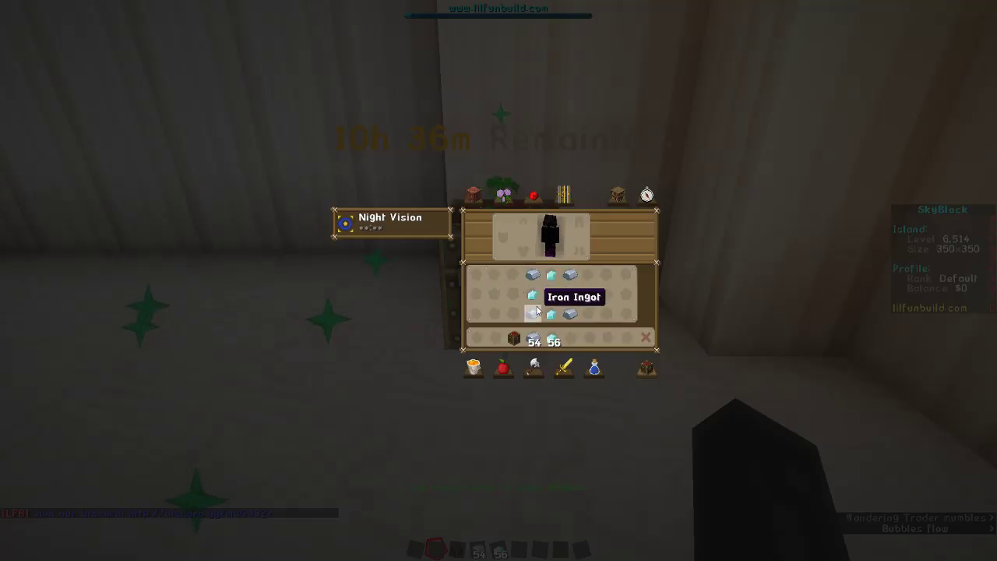
{"action": "left_click", "coordinate": [534, 312], "text": "shift"}
{"action": "left_click", "coordinate": [551, 274], "text": "shift"}
{"action": "left_click", "coordinate": [551, 294], "text": "shift"}
{"action": "left_click", "coordinate": [551, 313], "text": "shift"}
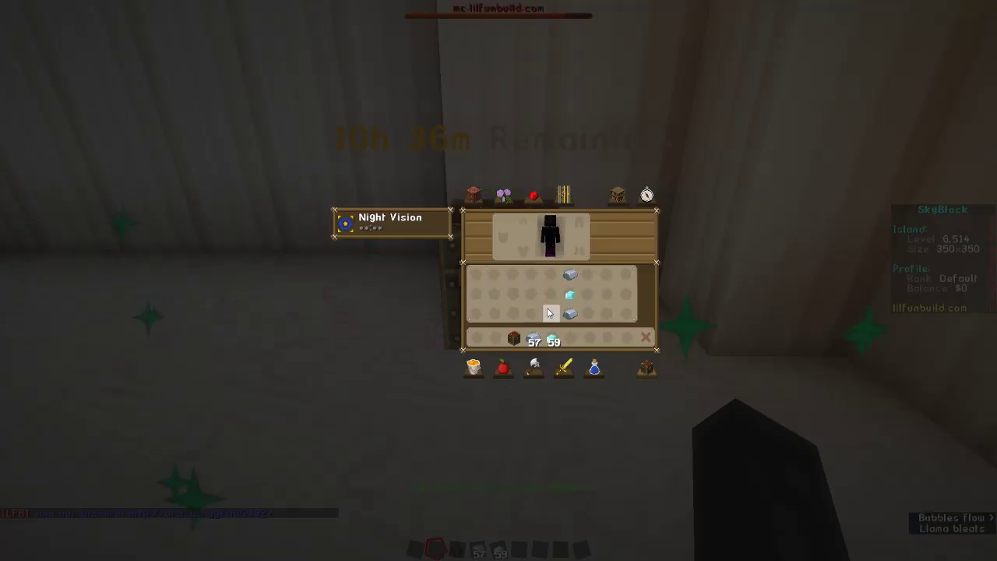
{"action": "left_click", "coordinate": [570, 313], "text": "shift"}
{"action": "left_click", "coordinate": [570, 293], "text": "shift"}
{"action": "left_click", "coordinate": [570, 274], "text": "shift"}
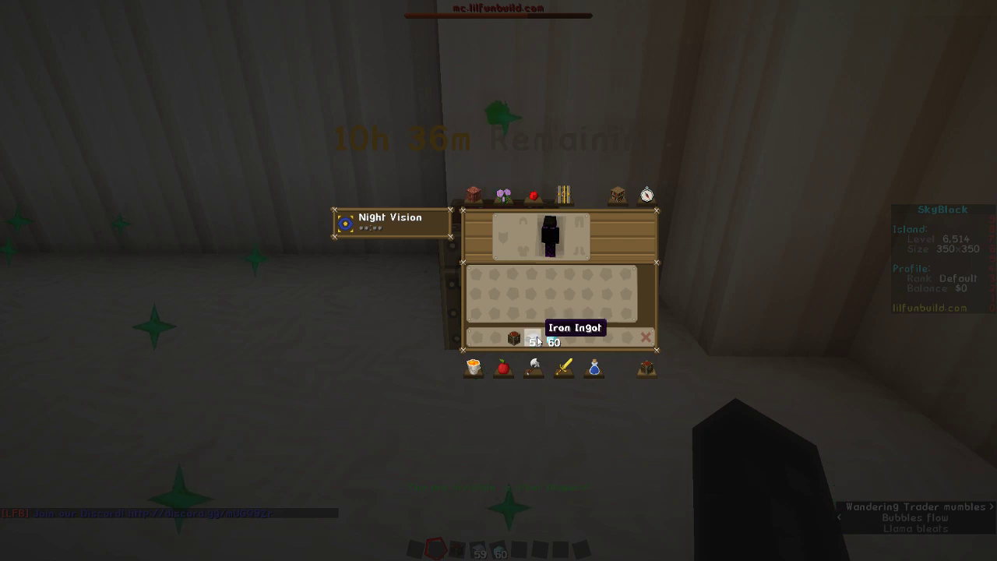
Step: Drop the iron ingot and diamond stacks on the ground in front of the powercell
{"action": "left_click", "coordinate": [528, 158]}
{"action": "left_click", "coordinate": [553, 340]}
{"action": "left_click", "coordinate": [540, 139]}
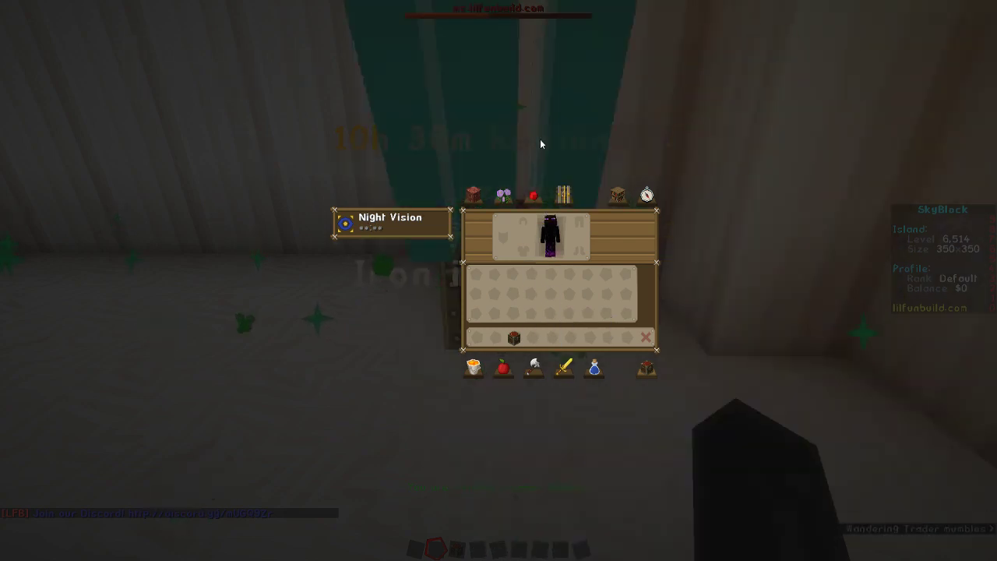
Step: Switch to survival mode with /gms and turn off invisibility with /sv
{"action": "type", "text": "e/gms"}
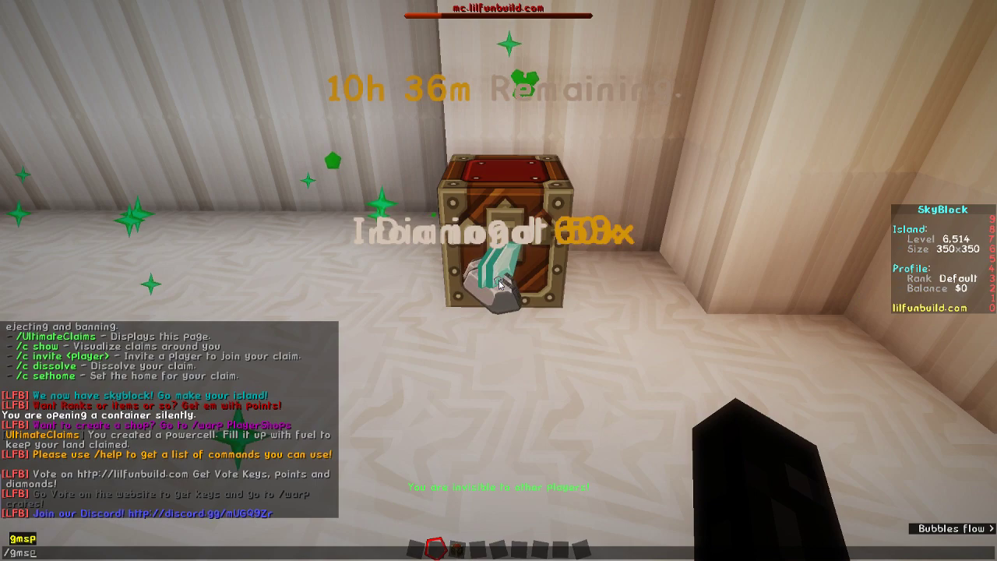
{"action": "key", "text": "Return"}
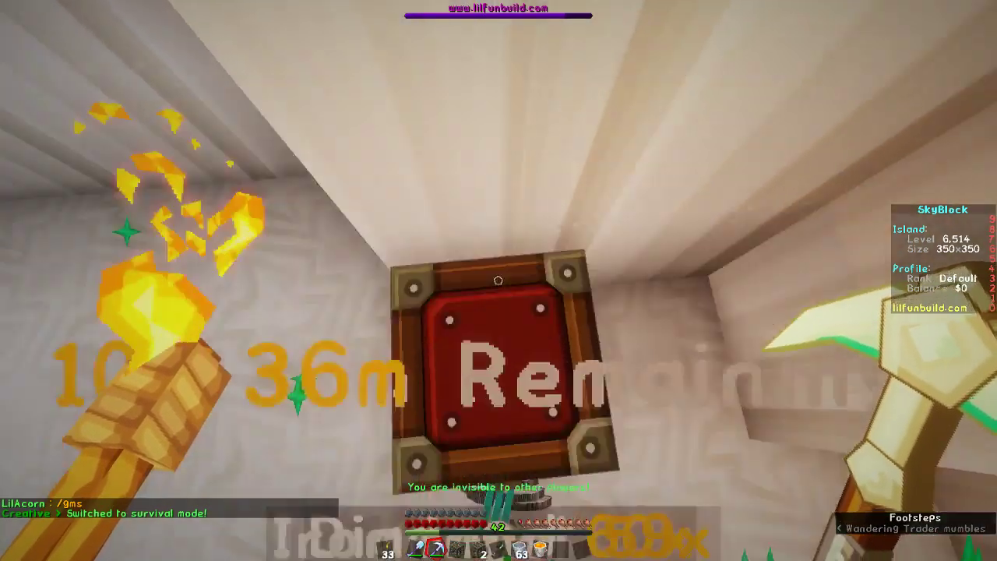
{"action": "key", "text": "/"}
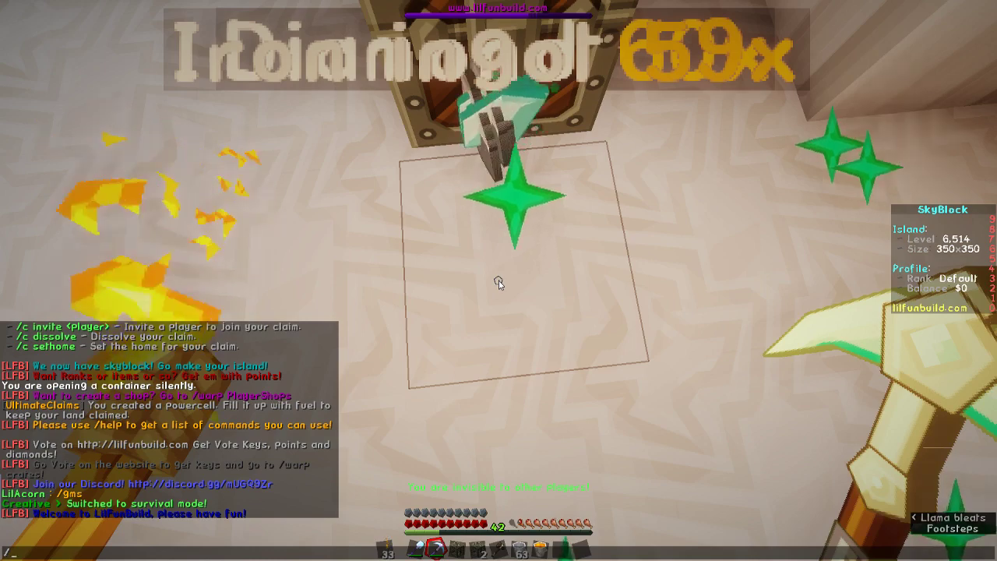
{"action": "type", "text": "svping"}
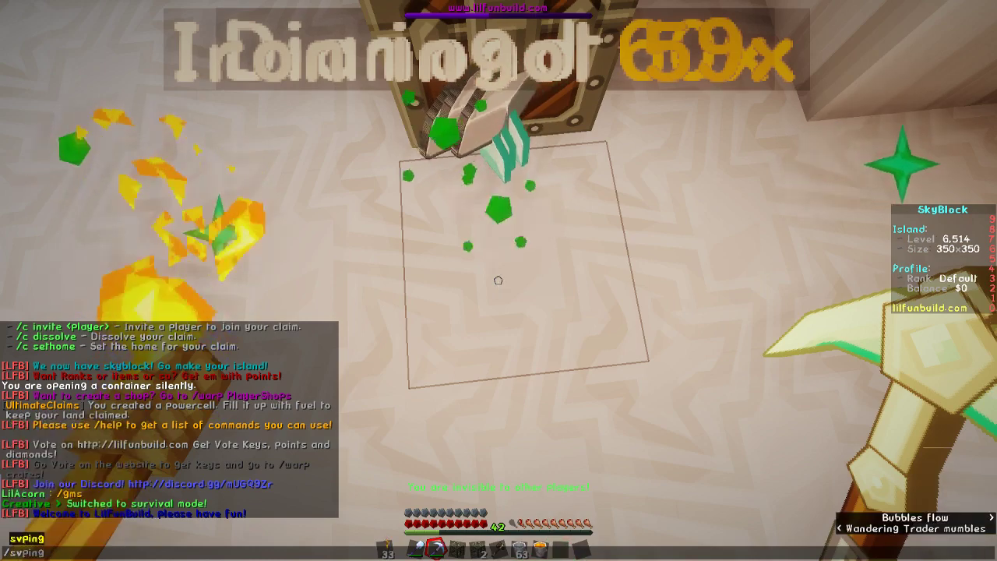
{"action": "key", "text": "Return"}
Step: Deposit 30 iron ingots, 60 diamonds and the remaining 29 iron ingots in the powercell as fuel
{"action": "right_click", "coordinate": [499, 281]}
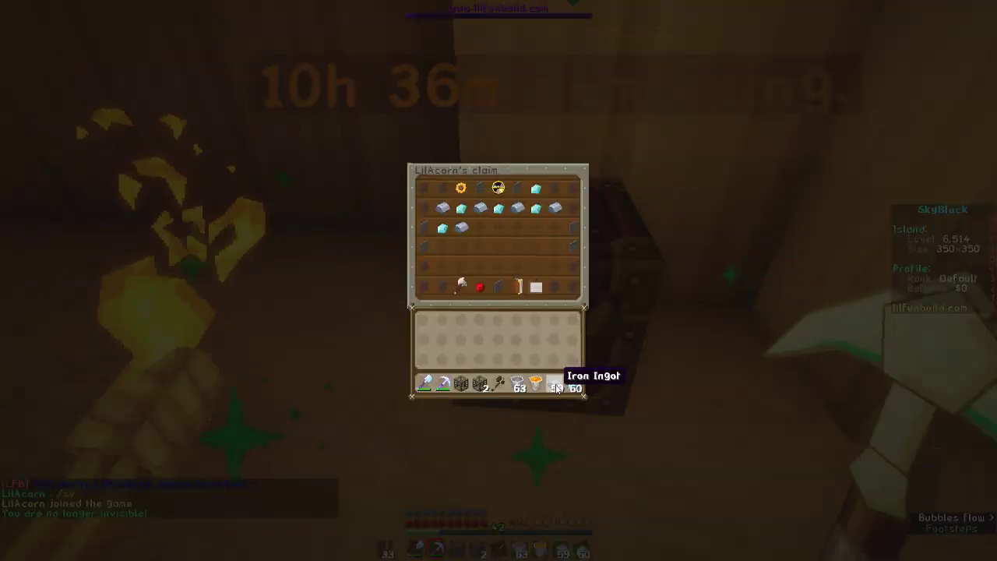
{"action": "left_click", "coordinate": [557, 387], "text": "shift"}
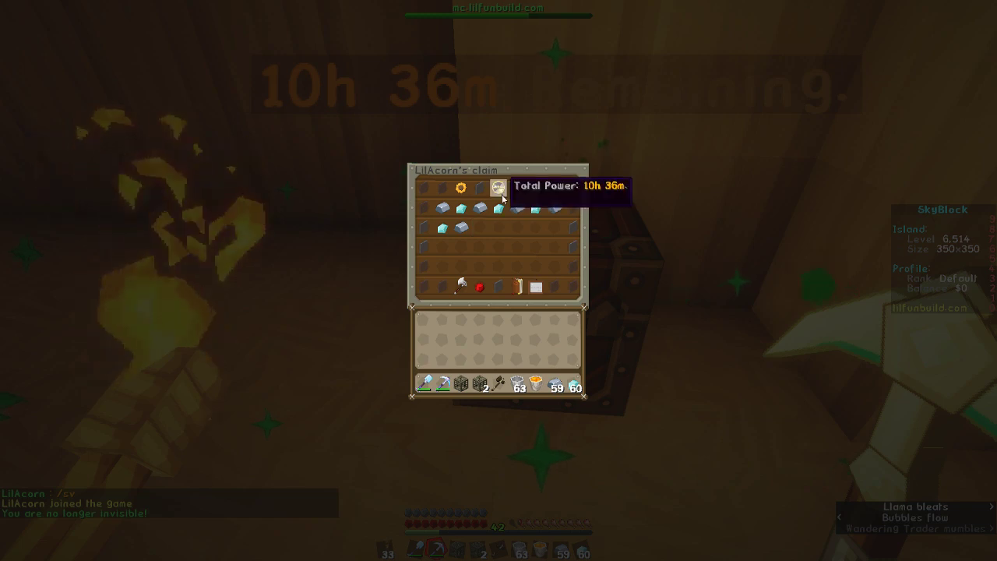
{"action": "right_click", "coordinate": [556, 388]}
{"action": "left_click", "coordinate": [518, 248]}
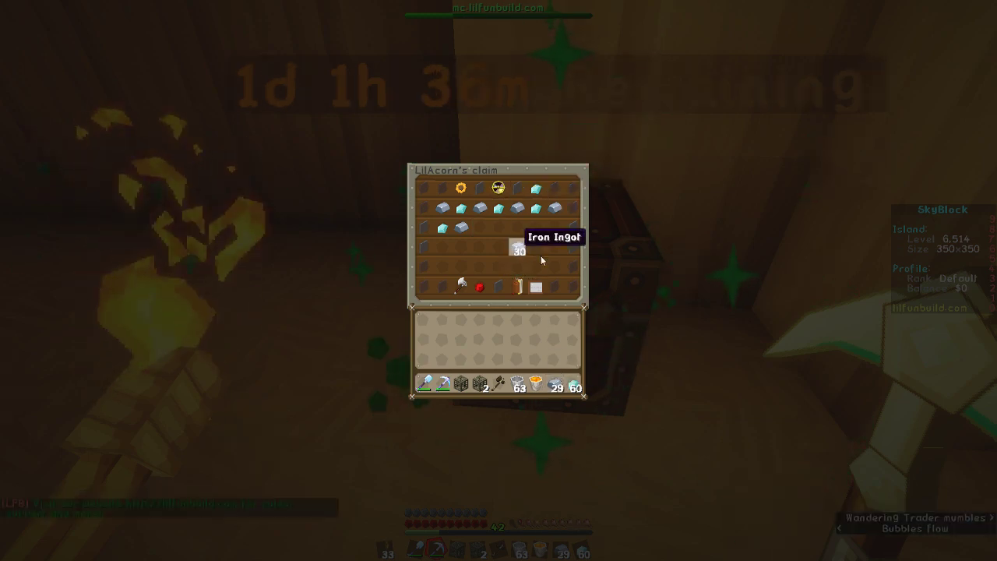
{"action": "left_click", "coordinate": [571, 384]}
{"action": "left_click", "coordinate": [499, 248]}
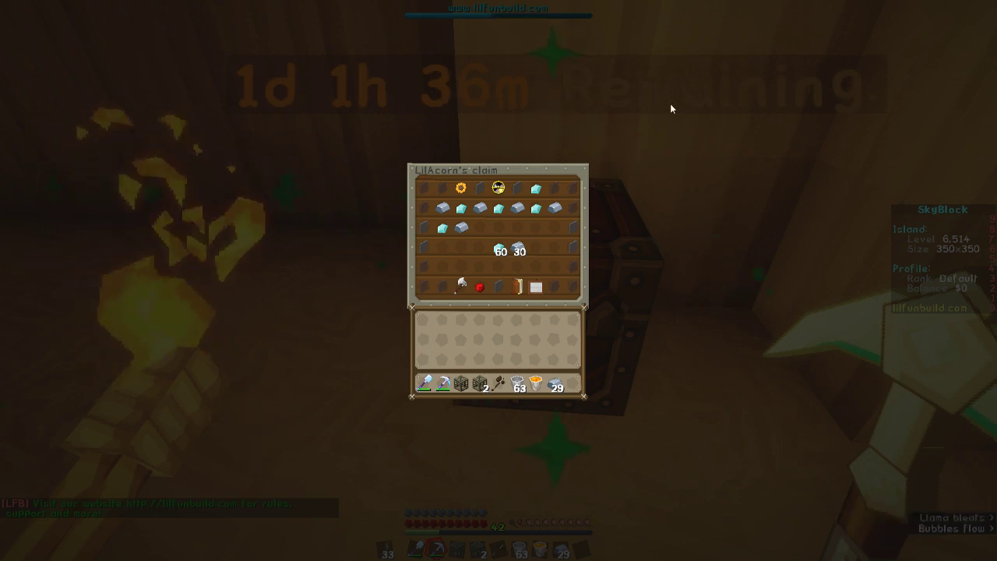
{"action": "left_click", "coordinate": [557, 384]}
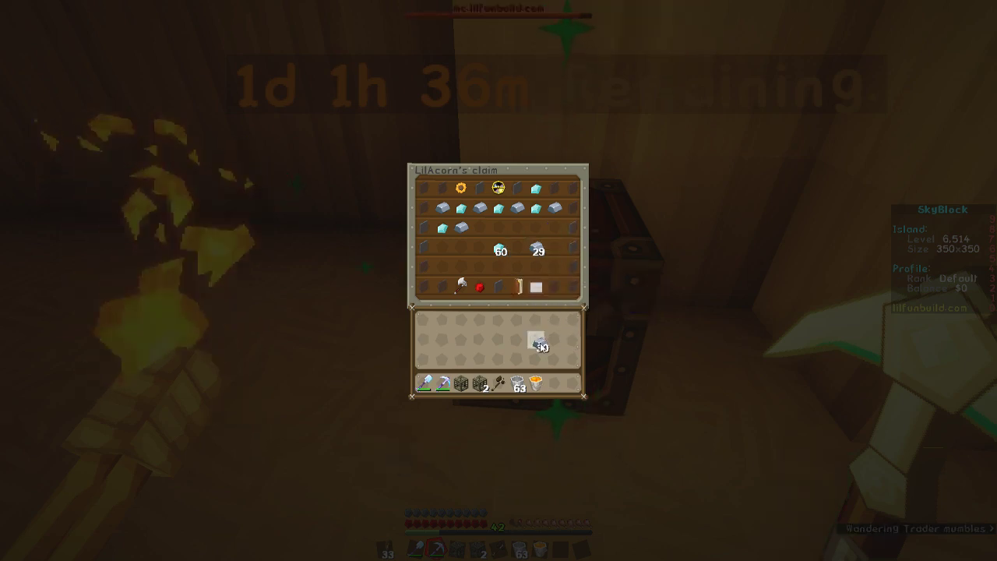
Step: Move the 60 diamonds and 30 iron ingots up to the powercell's second storage row and close it
{"action": "left_click", "coordinate": [501, 250]}
{"action": "left_click", "coordinate": [503, 286]}
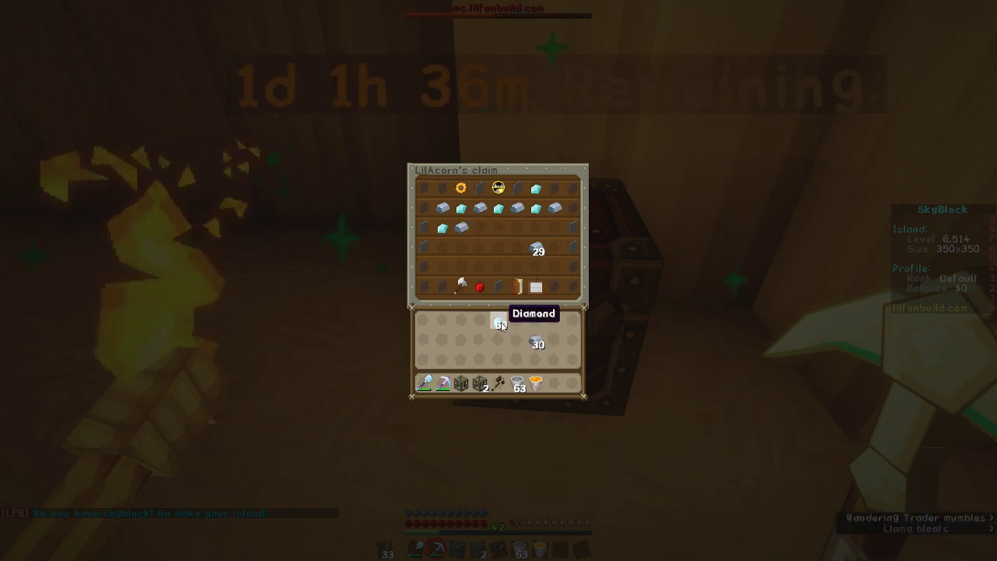
{"action": "left_click", "coordinate": [499, 227]}
{"action": "left_click", "coordinate": [537, 347]}
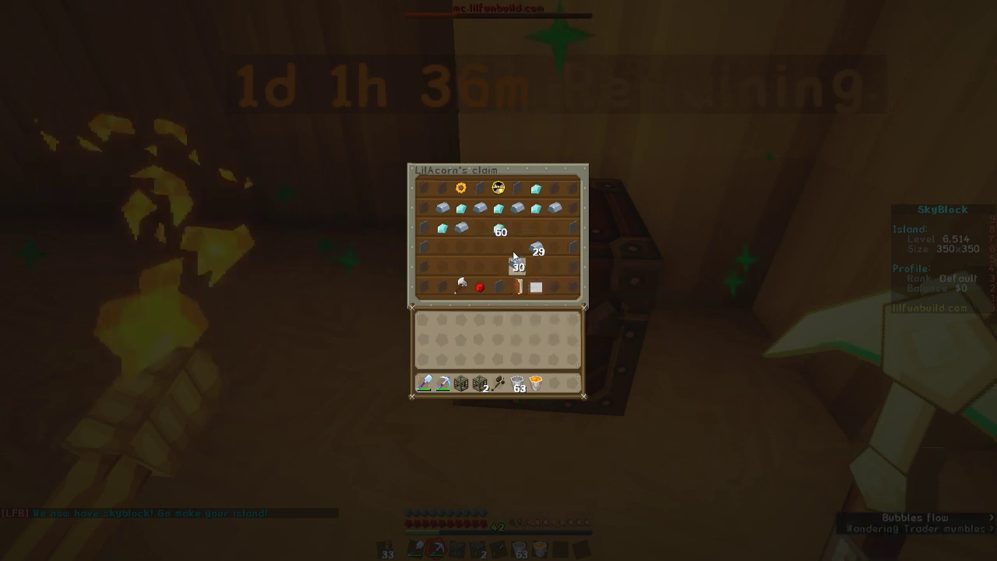
{"action": "left_click", "coordinate": [517, 227]}
{"action": "key", "text": "Escape"}
{"action": "key", "text": "s"}
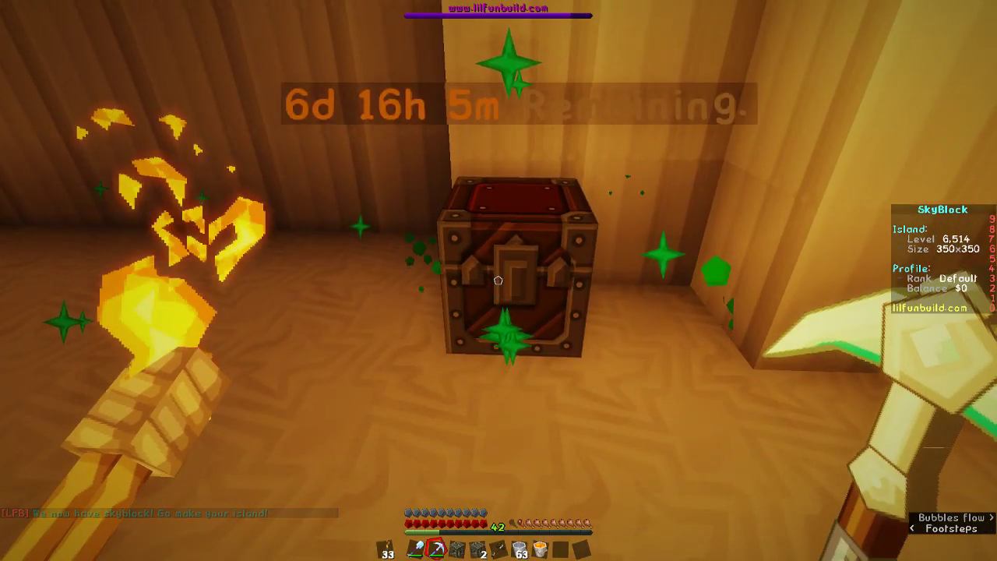
Step: Open the powercell and move all its diamonds and iron ingots back into the inventory
{"action": "right_click", "coordinate": [499, 280]}
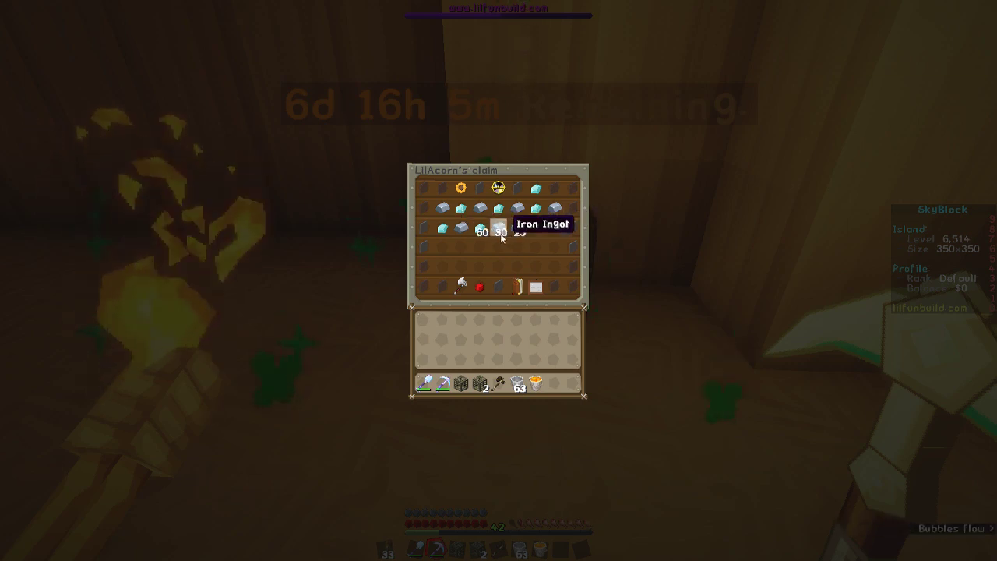
{"action": "left_click", "coordinate": [442, 208], "text": "shift"}
{"action": "left_click", "coordinate": [442, 228], "text": "shift"}
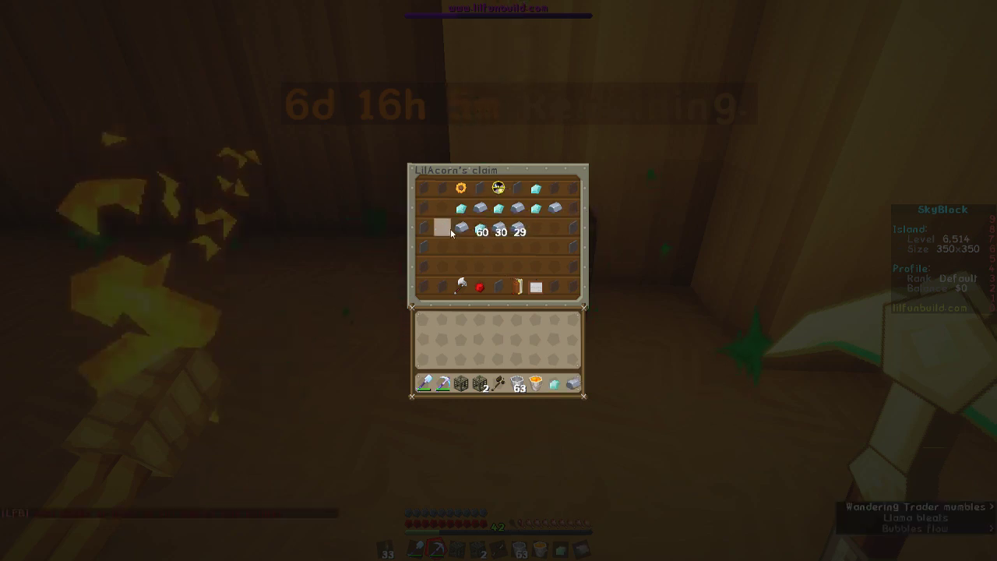
{"action": "left_click", "coordinate": [481, 228], "text": "shift"}
{"action": "left_click", "coordinate": [500, 228], "text": "shift"}
{"action": "left_click", "coordinate": [519, 228], "text": "shift"}
{"action": "left_click", "coordinate": [499, 208], "text": "shift"}
{"action": "left_click", "coordinate": [517, 208], "text": "shift"}
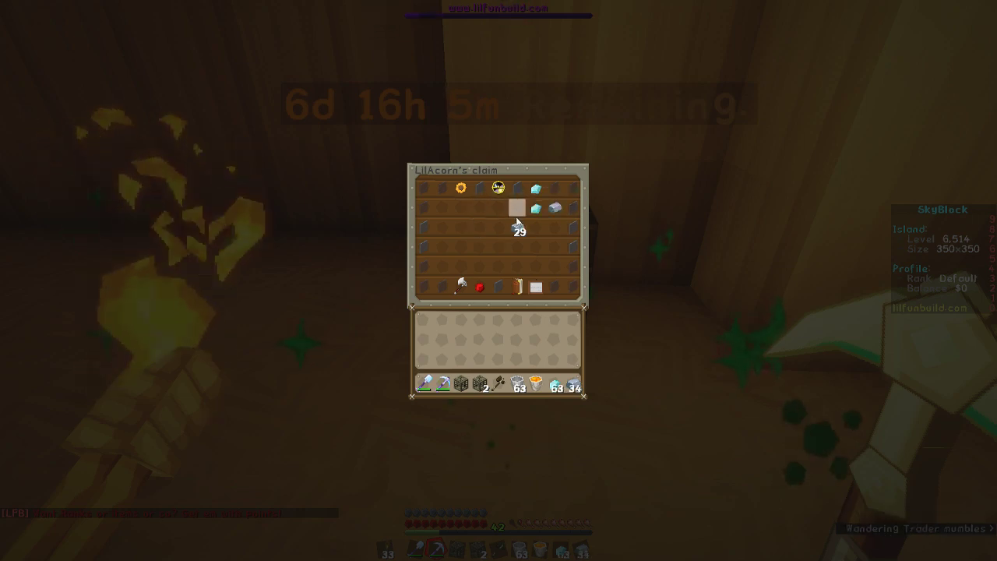
{"action": "left_click", "coordinate": [480, 208], "text": "shift"}
{"action": "left_click", "coordinate": [538, 208], "text": "shift"}
{"action": "left_click", "coordinate": [553, 209], "text": "shift"}
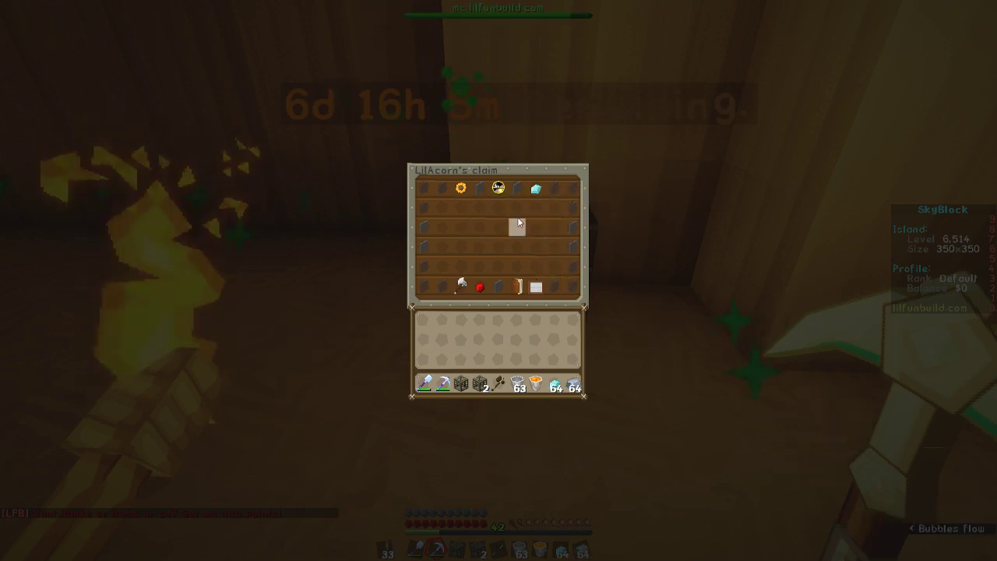
Step: Try the powercell's money deposit option without entering an amount, and reopen the powercell
{"action": "left_click", "coordinate": [462, 190]}
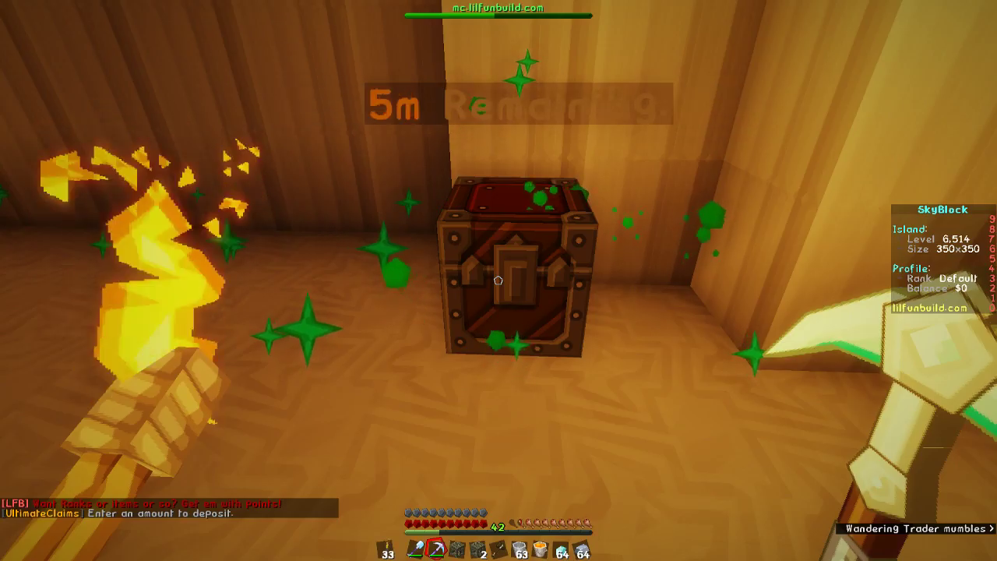
{"action": "right_click", "coordinate": [498, 279]}
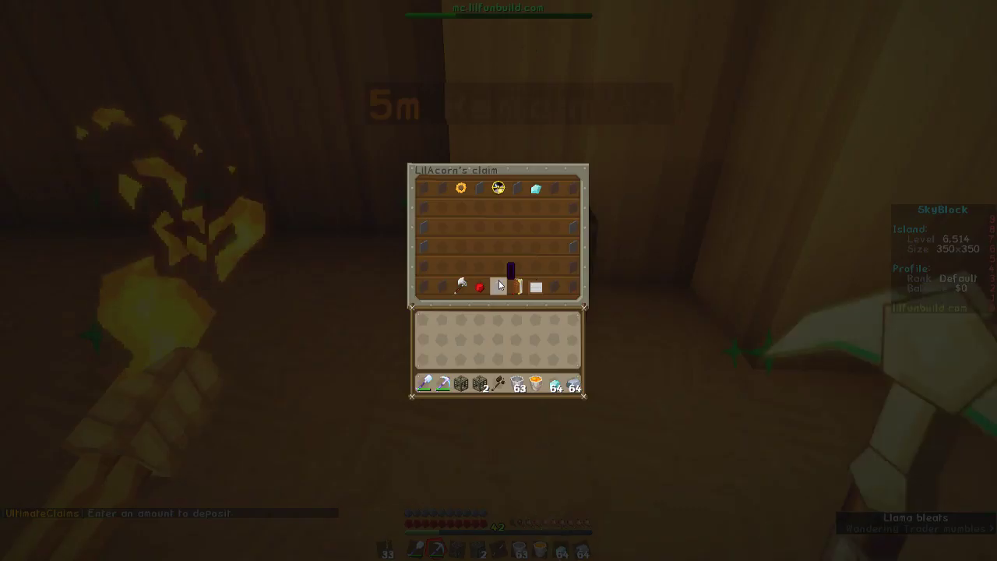
{"action": "left_click", "coordinate": [462, 189]}
{"action": "right_click", "coordinate": [498, 279]}
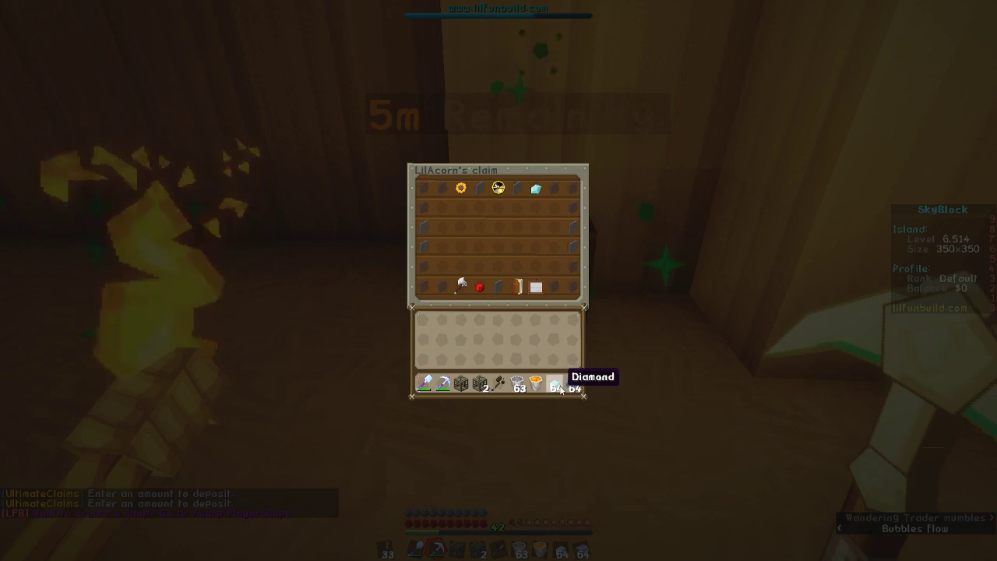
Step: Spread the 64 diamonds over the first four slots of the powercell's upper storage row as 2, 2, 2 and 58
{"action": "left_click", "coordinate": [555, 385]}
{"action": "left_click", "coordinate": [442, 207]}
{"action": "left_click", "coordinate": [441, 208]}
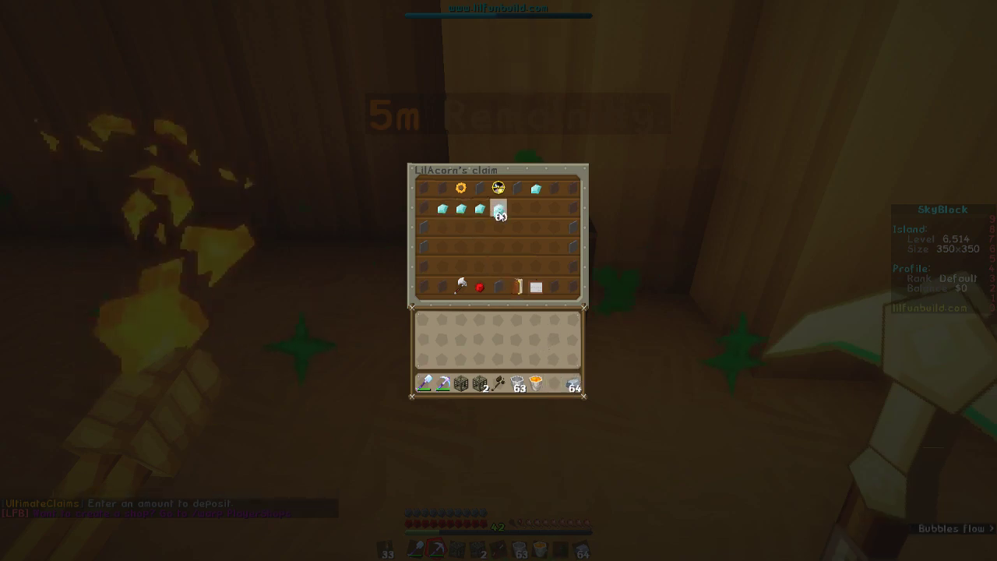
{"action": "right_click", "coordinate": [442, 207]}
{"action": "right_click", "coordinate": [461, 207]}
{"action": "right_click", "coordinate": [480, 207]}
{"action": "right_click", "coordinate": [499, 207]}
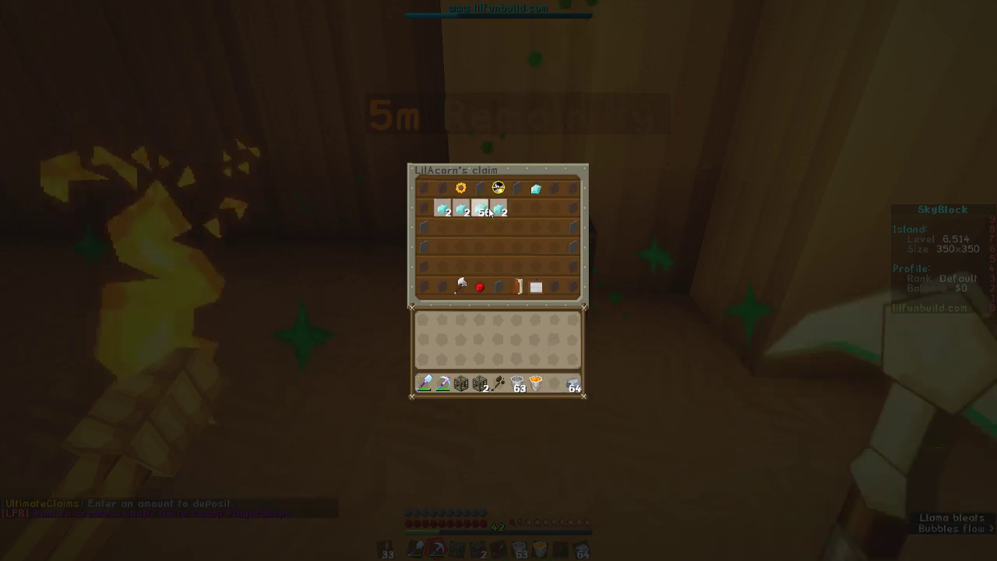
{"action": "left_click", "coordinate": [499, 207]}
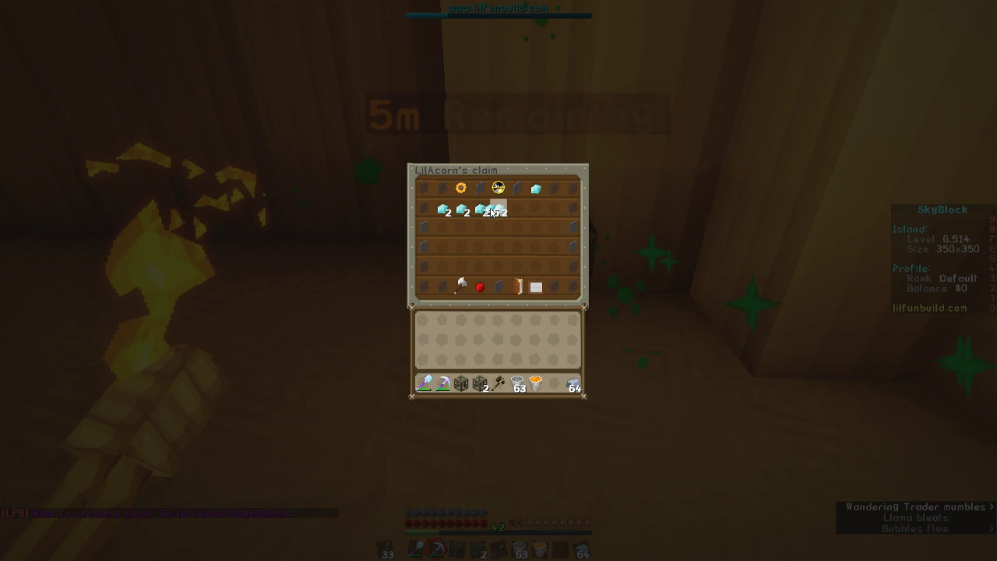
Step: Place the 64 iron ingots in the powercell's next row as three single ingots and a stack of 61, and leave through the money deposit option
{"action": "left_click", "coordinate": [574, 385]}
{"action": "right_click", "coordinate": [442, 227]}
{"action": "right_click", "coordinate": [461, 226]}
{"action": "left_click", "coordinate": [480, 227]}
{"action": "right_click", "coordinate": [499, 227]}
{"action": "left_click", "coordinate": [481, 227]}
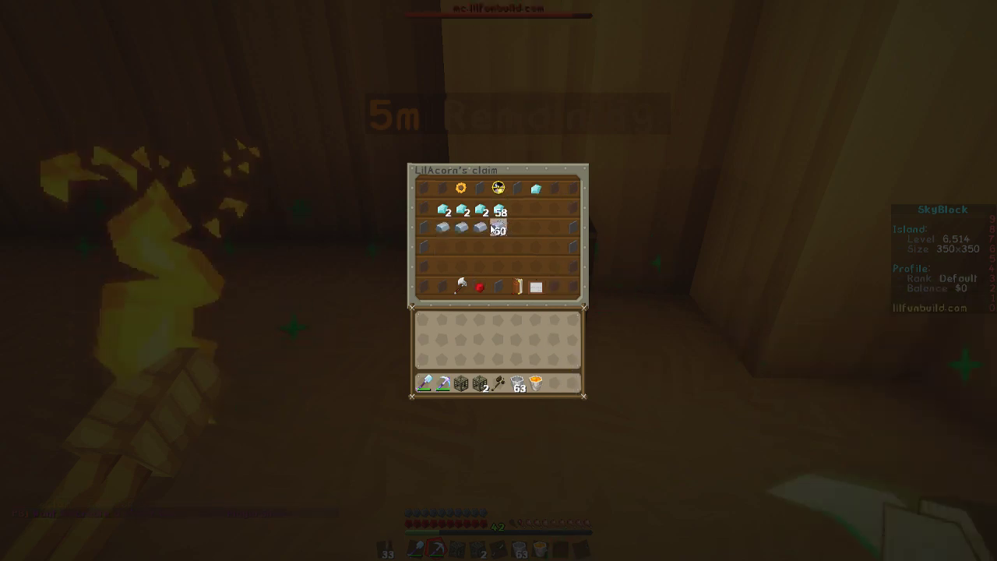
{"action": "left_click", "coordinate": [461, 187]}
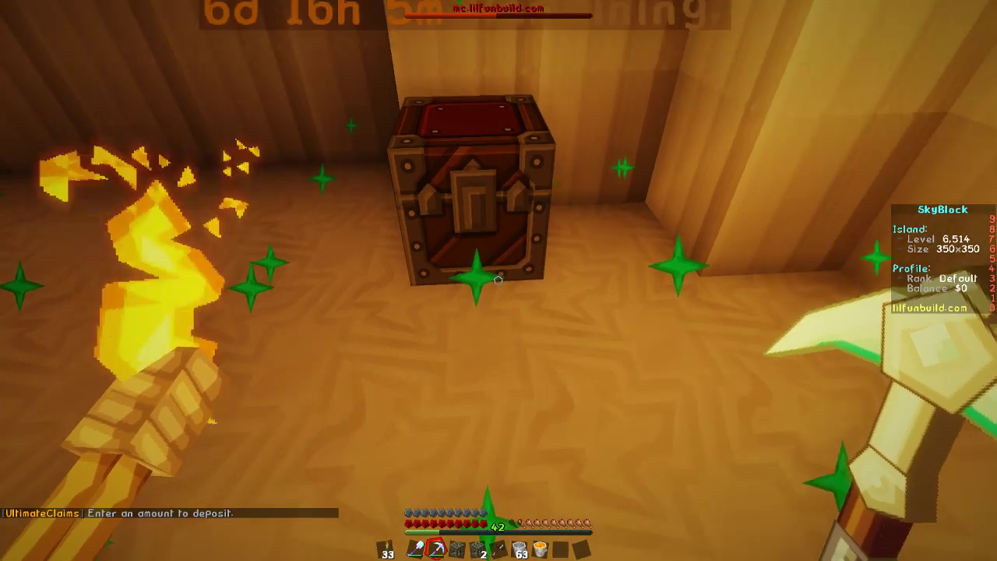
Step: Reopen the powercell, view the claim's ban list and return to the claim menu
{"action": "right_click", "coordinate": [499, 280]}
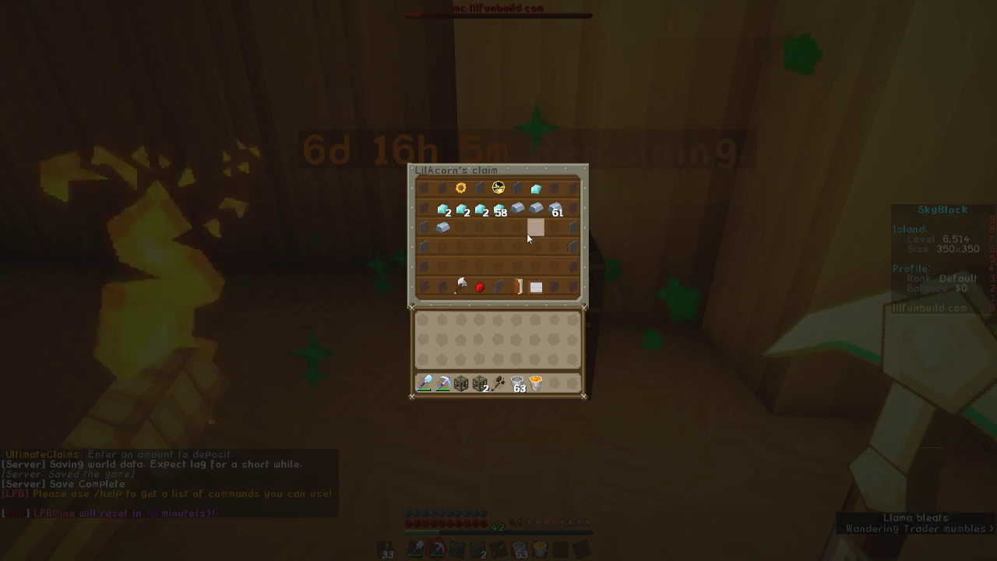
{"action": "left_click", "coordinate": [465, 285]}
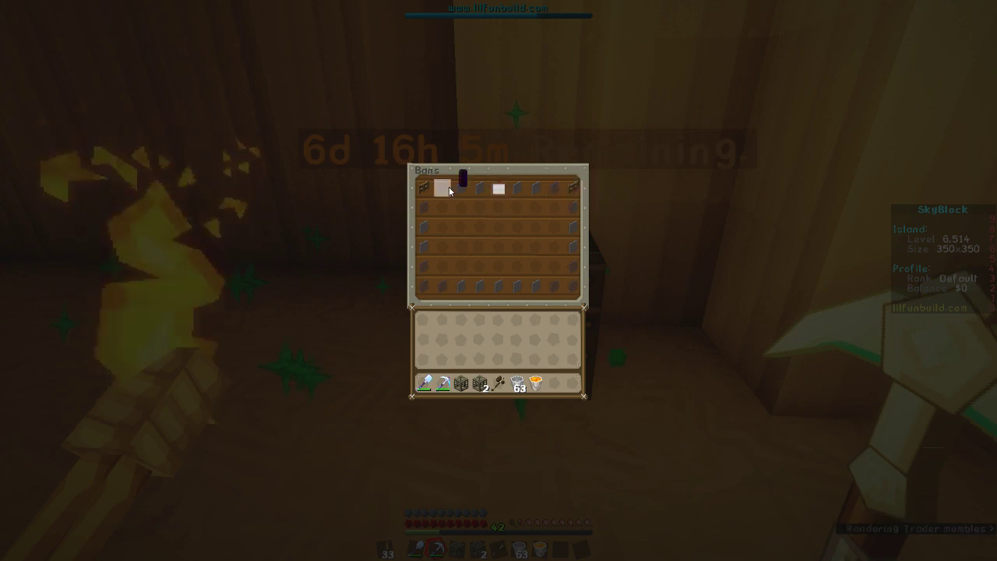
{"action": "left_click", "coordinate": [423, 187]}
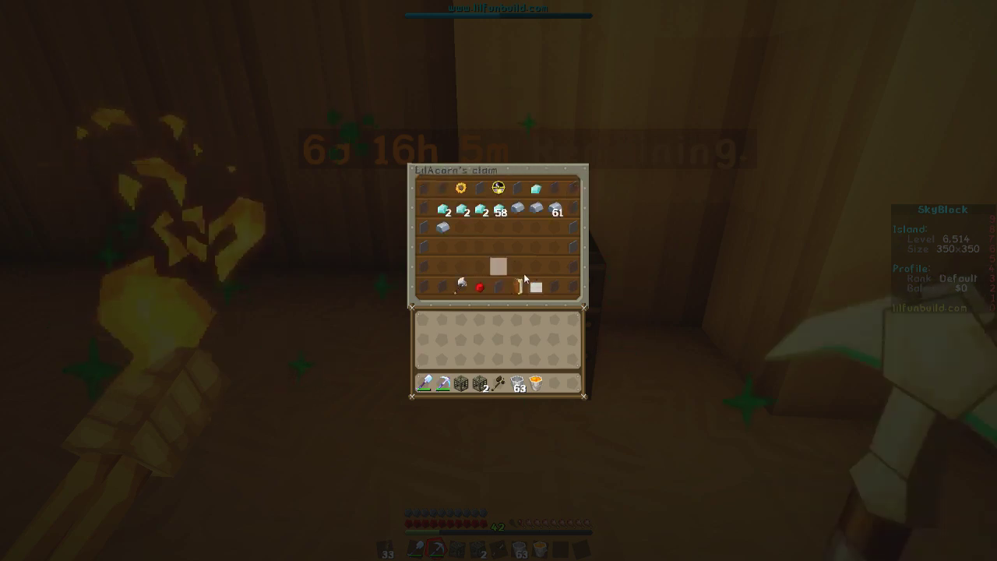
Step: Open the claim's settings and examine the options for fire spread, PVP and mob griefing
{"action": "left_click", "coordinate": [462, 285]}
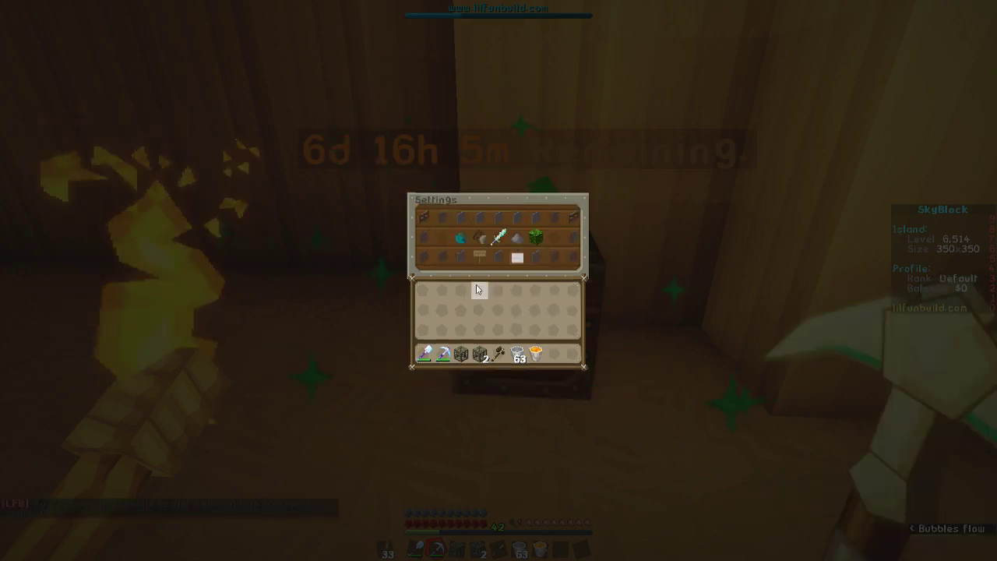
{"action": "left_click", "coordinate": [460, 240]}
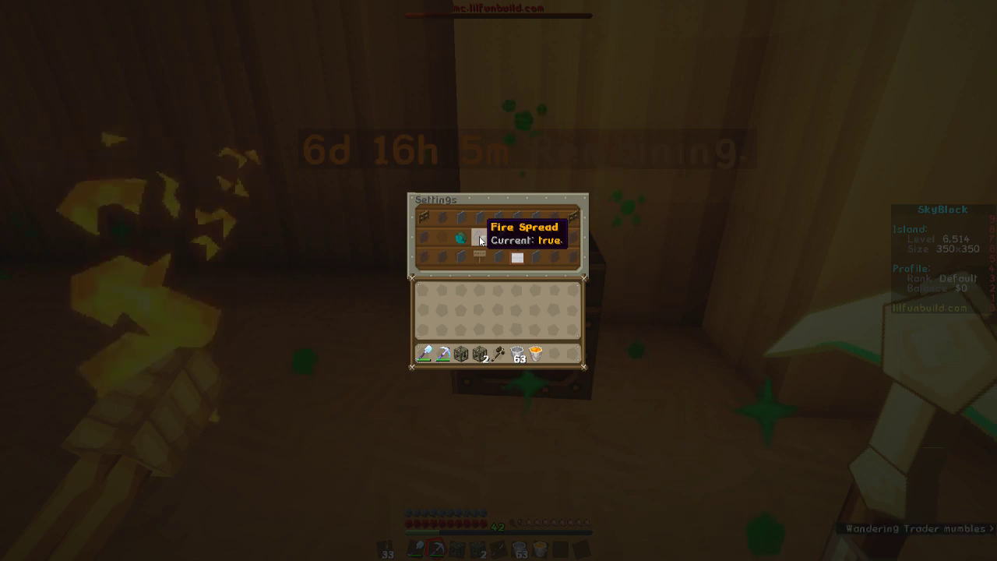
{"action": "left_click", "coordinate": [481, 241]}
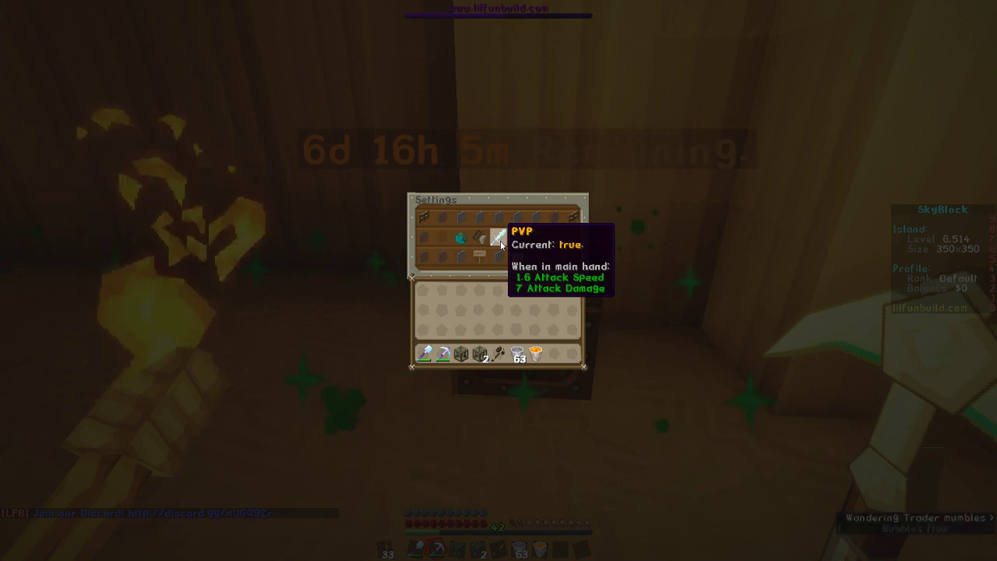
{"action": "left_click", "coordinate": [501, 241]}
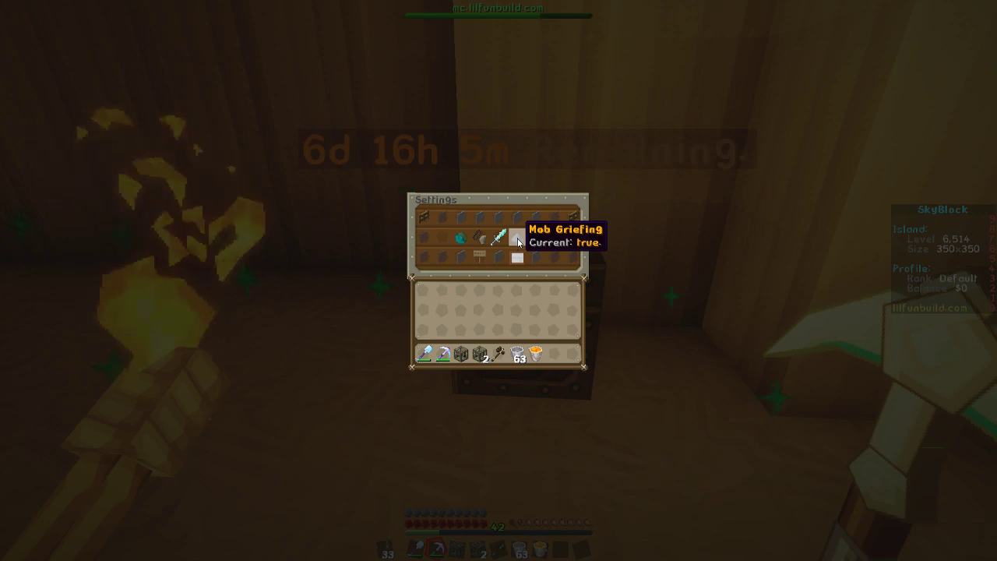
{"action": "left_click", "coordinate": [518, 242]}
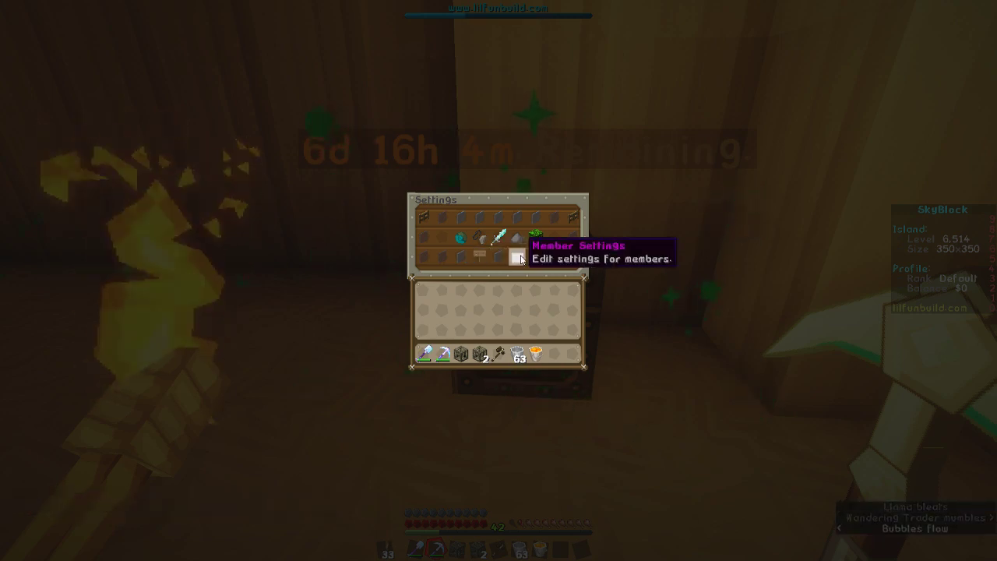
Step: Examine the visitor settings for Interact, Doors, Mob Killing and Redstone, and return to the claim settings
{"action": "left_click", "coordinate": [475, 256]}
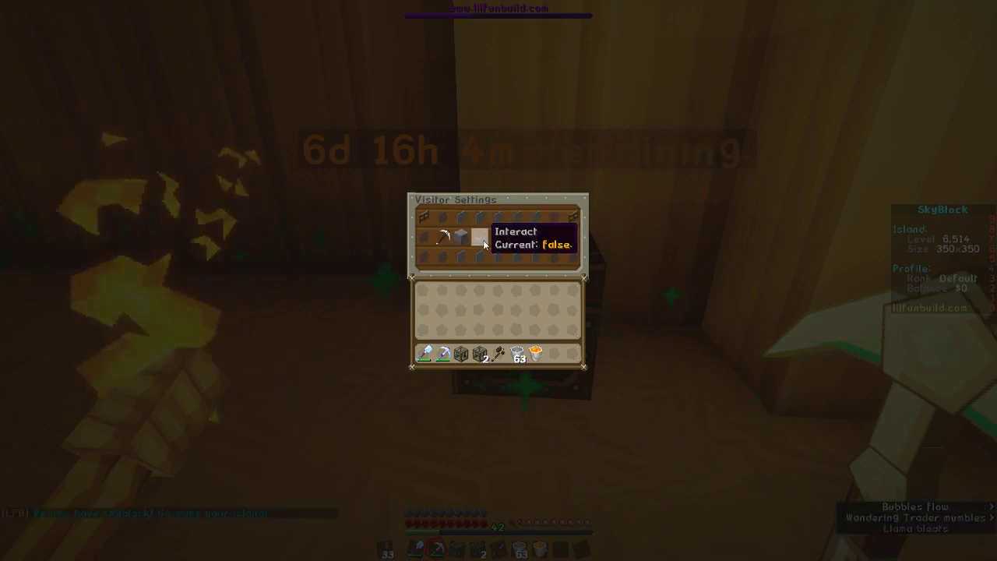
{"action": "left_click", "coordinate": [479, 242]}
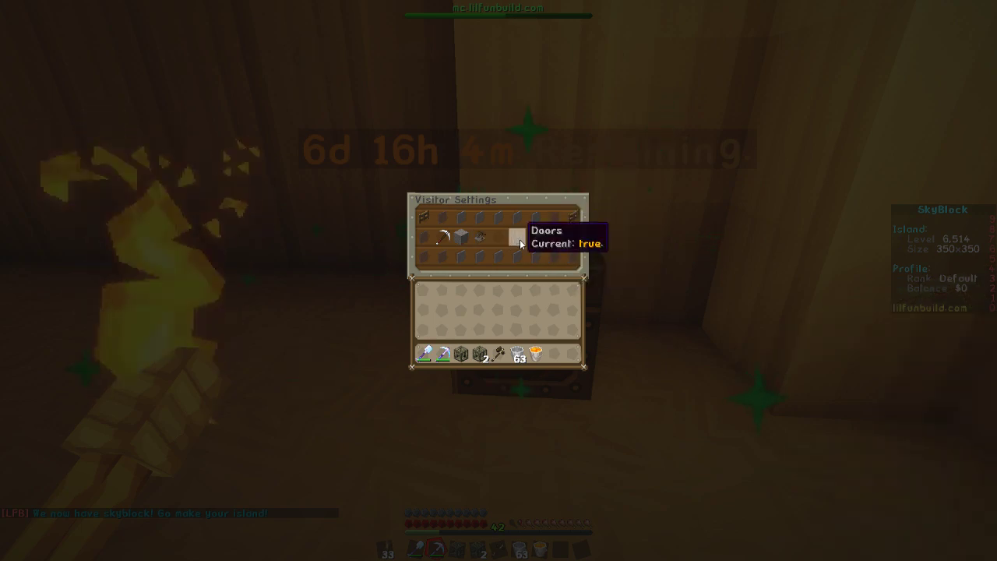
{"action": "left_click", "coordinate": [518, 242]}
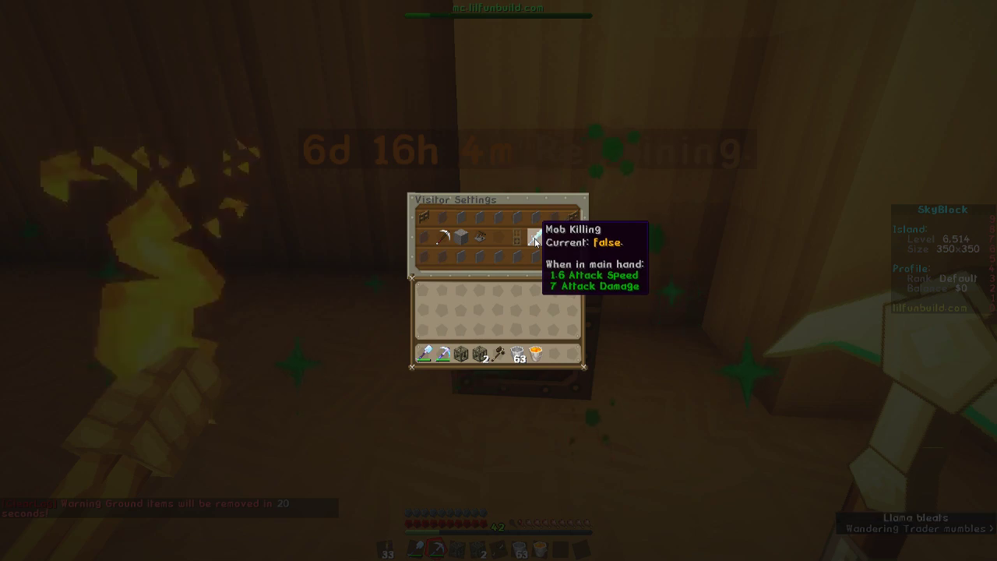
{"action": "left_click", "coordinate": [535, 242]}
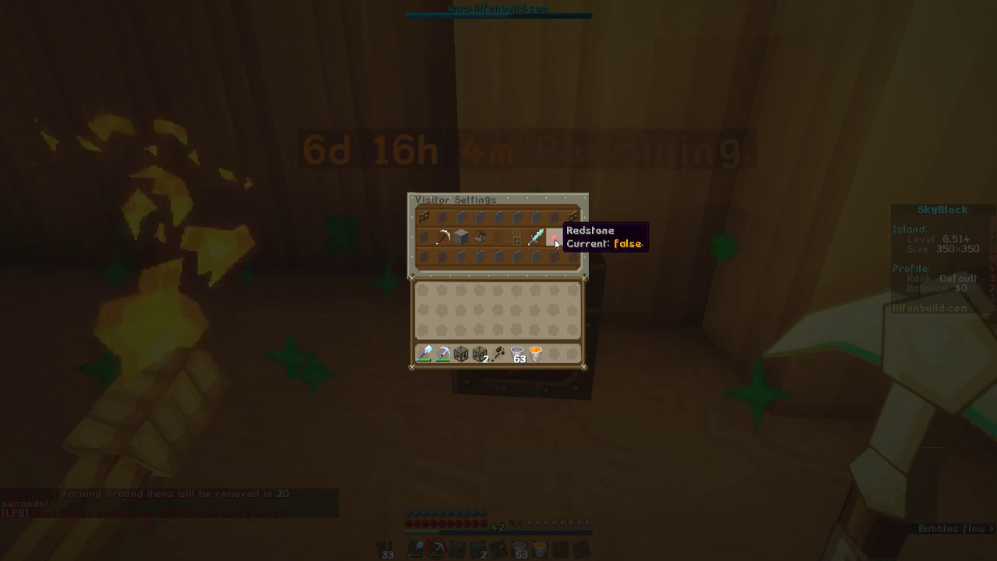
{"action": "left_click", "coordinate": [553, 238]}
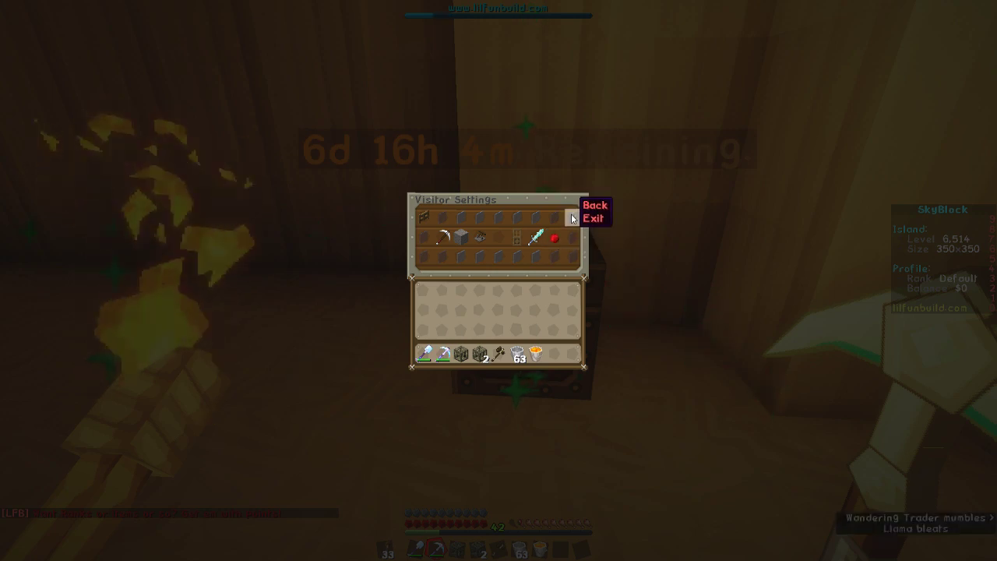
{"action": "left_click", "coordinate": [571, 219]}
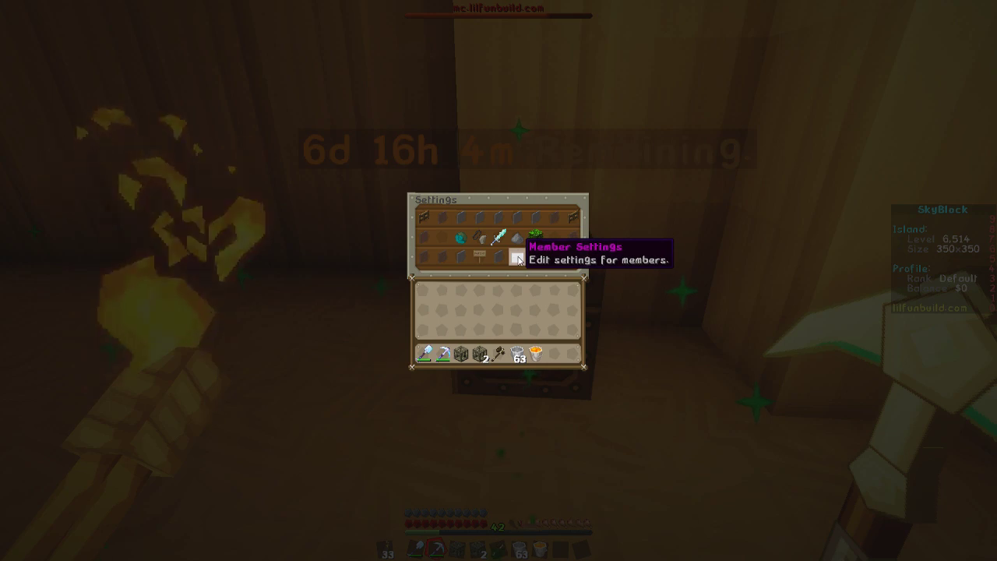
Step: Examine the member settings, briefly revisit the visitor settings, and return to the claim menu
{"action": "left_click", "coordinate": [518, 257]}
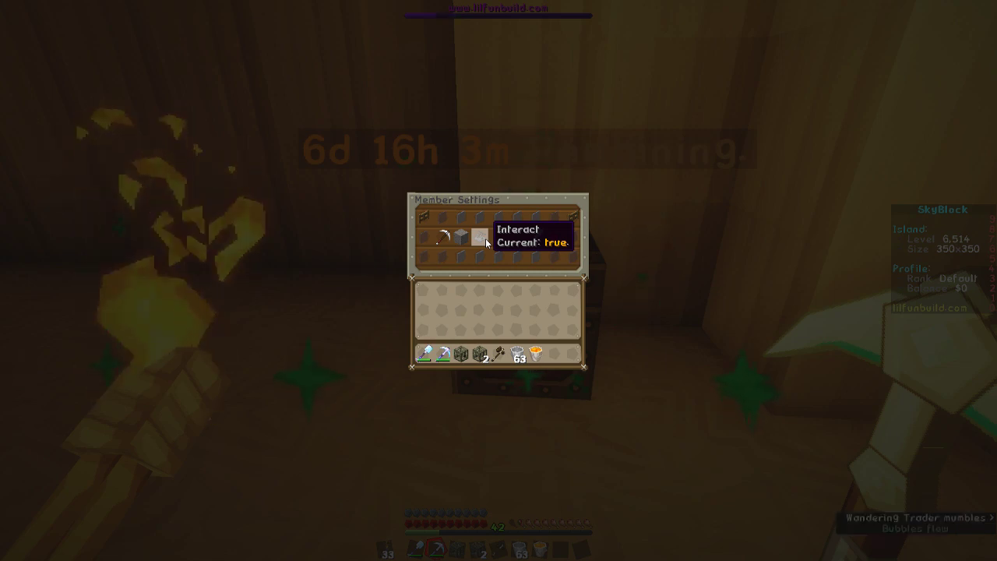
{"action": "left_click", "coordinate": [485, 239]}
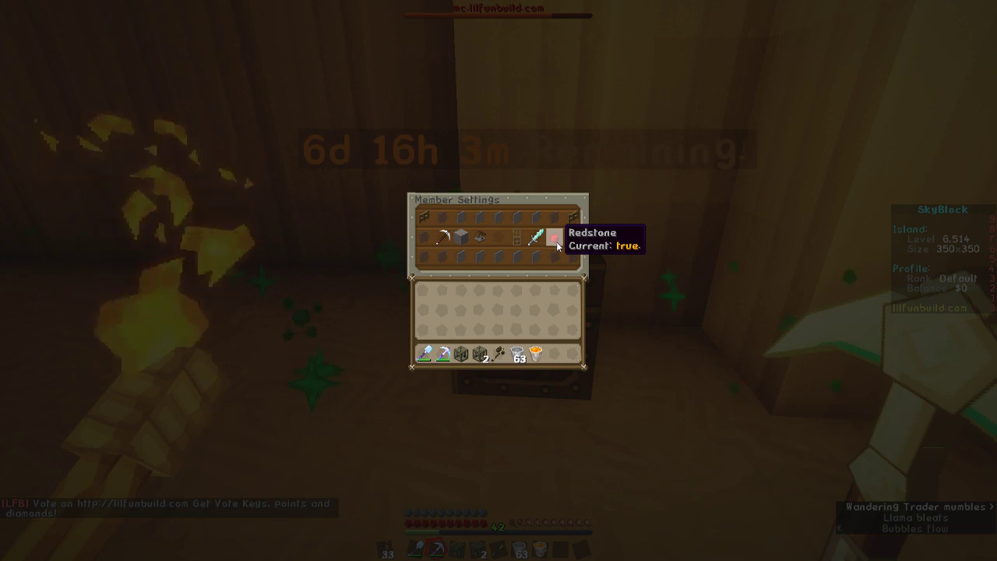
{"action": "left_click", "coordinate": [425, 217]}
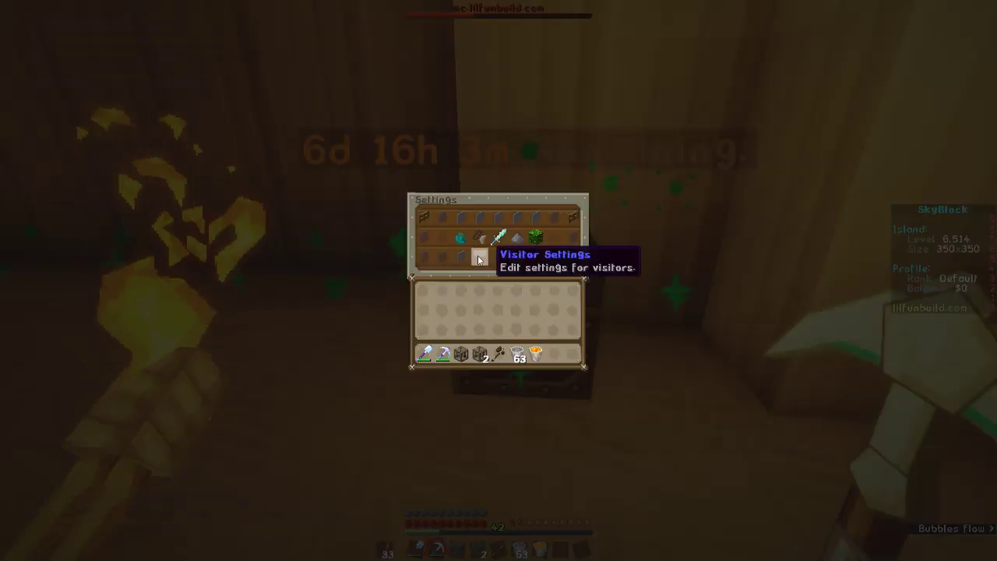
{"action": "left_click", "coordinate": [479, 255]}
{"action": "left_click", "coordinate": [427, 218]}
{"action": "left_click", "coordinate": [433, 222]}
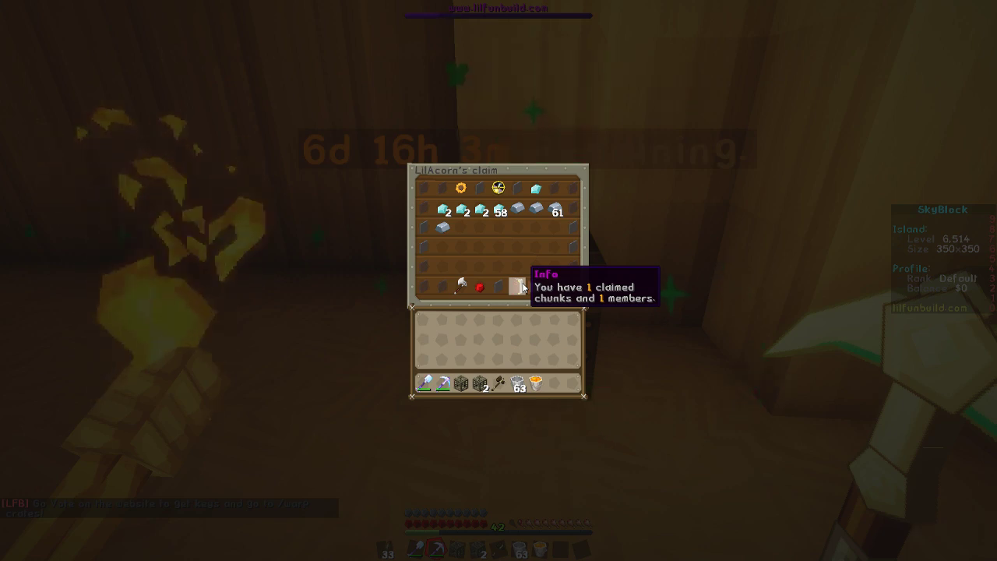
Step: Check the claim's info entry and open its member list
{"action": "left_click", "coordinate": [520, 286]}
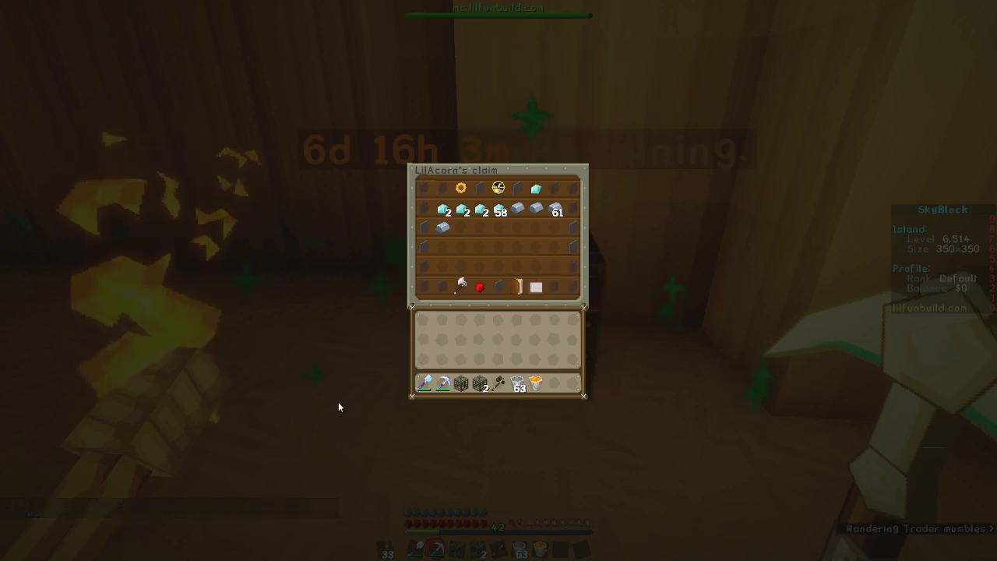
{"action": "left_click", "coordinate": [534, 289]}
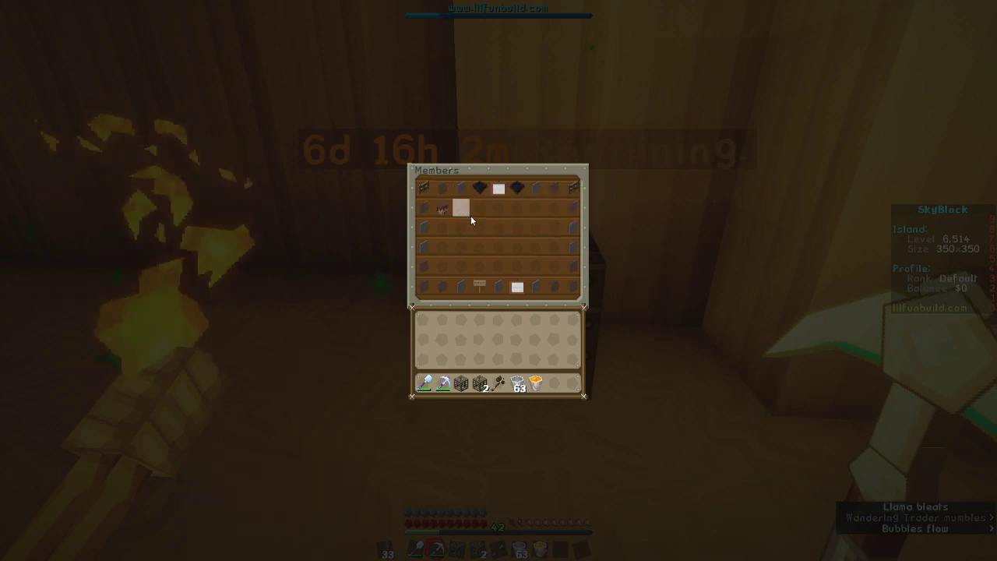
{"action": "mouse_move", "coordinate": [500, 193]}
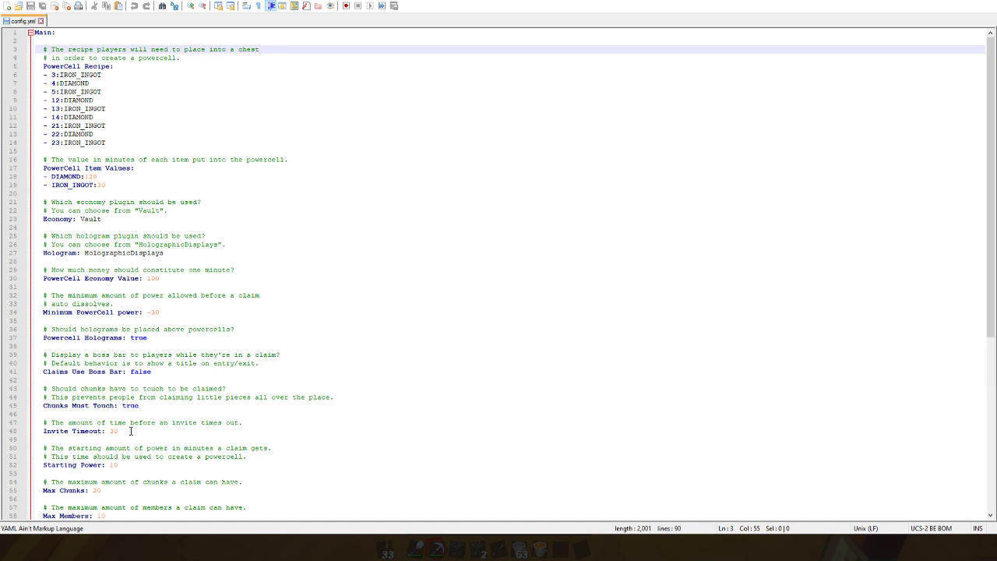
Step: Switch to config.yml in the text editor and set Max Chunks to 200
{"action": "scroll", "coordinate": [113, 446], "scroll_direction": "down", "scroll_amount": 3}
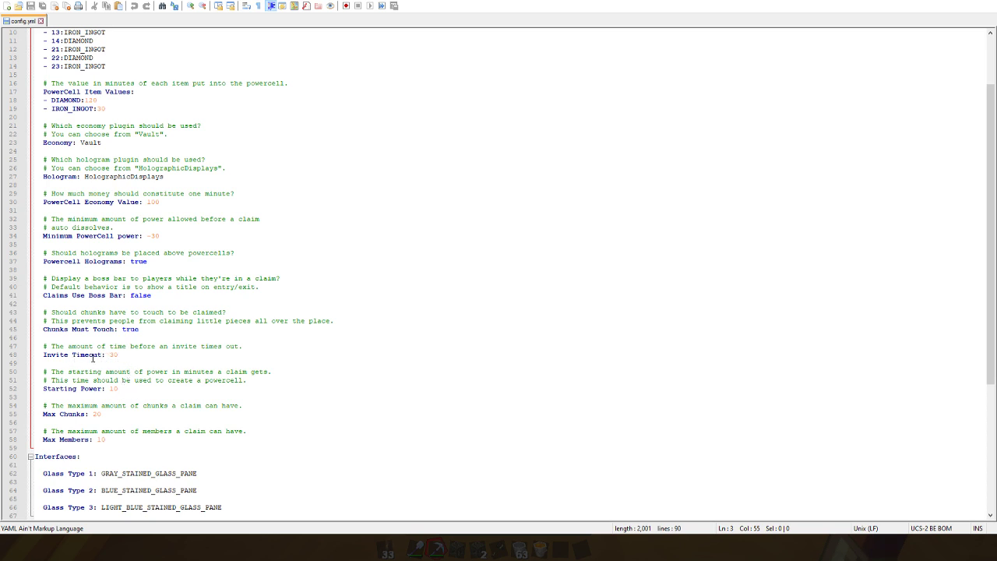
{"action": "left_click", "coordinate": [104, 413]}
{"action": "type", "text": "0"}
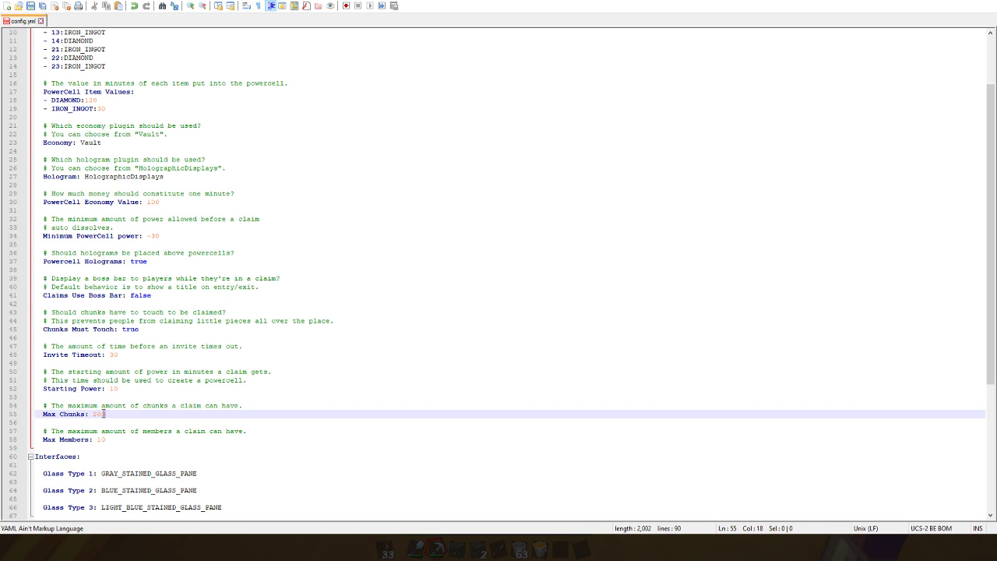
Step: Set Max Members to 100, look through the remaining Interfaces, System and MySQL sections, and save config.yml
{"action": "left_click", "coordinate": [109, 441]}
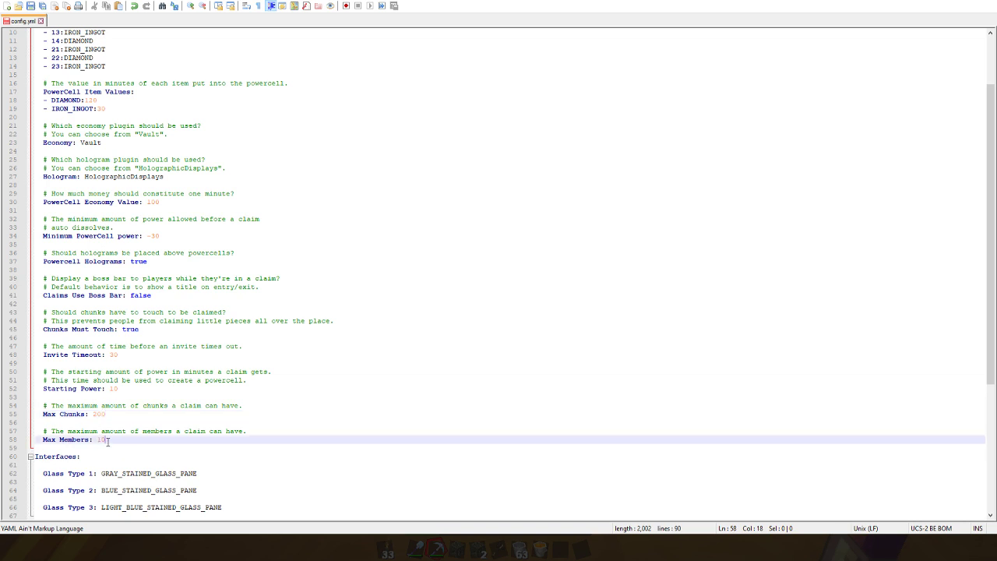
{"action": "type", "text": "0"}
{"action": "scroll", "coordinate": [179, 447], "scroll_direction": "down", "scroll_amount": 4}
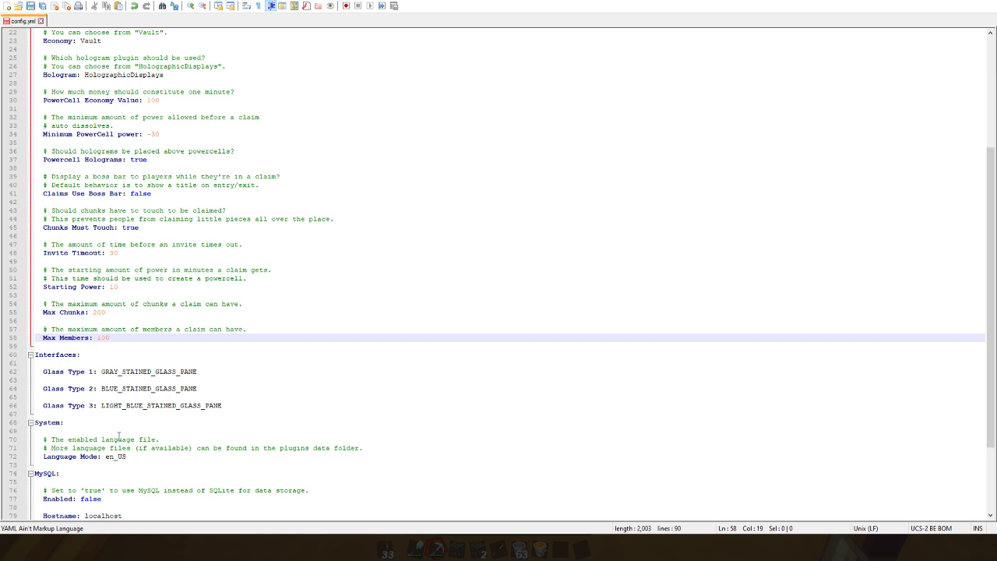
{"action": "scroll", "coordinate": [104, 480], "scroll_direction": "down", "scroll_amount": 2}
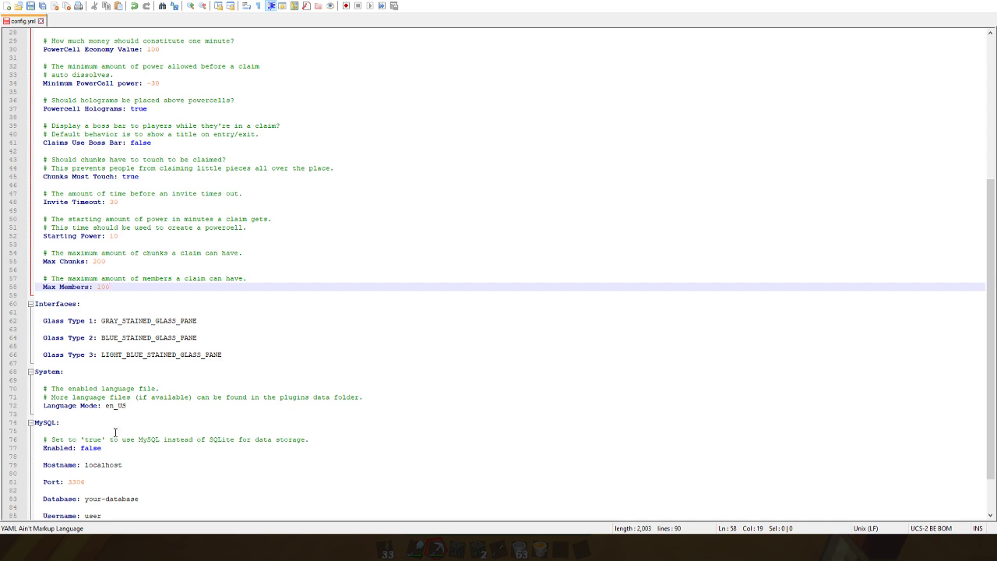
{"action": "scroll", "coordinate": [110, 448], "scroll_direction": "down", "scroll_amount": 2}
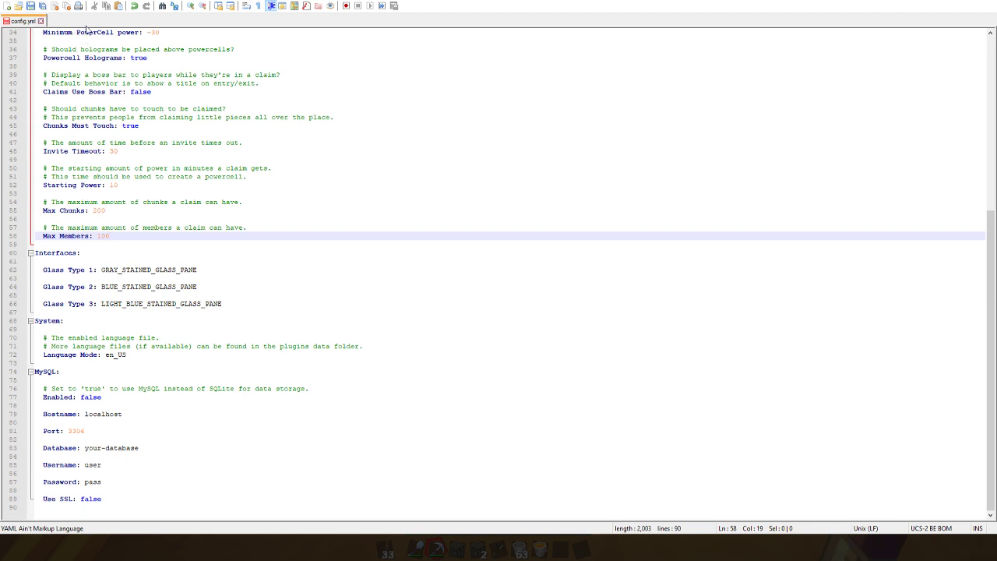
{"action": "left_click", "coordinate": [31, 6]}
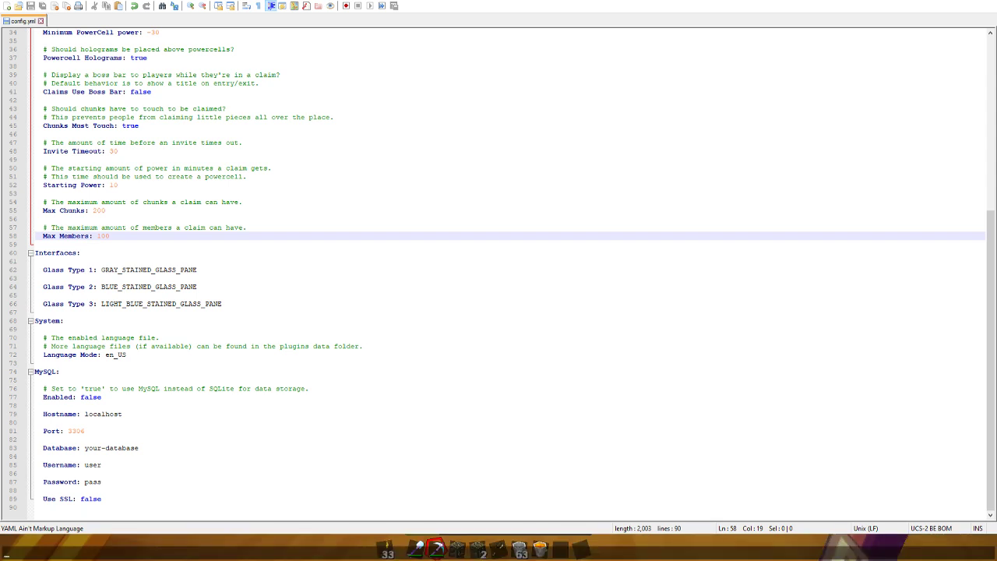
Step: Switch to Minecraft and reload the claims plugin with the command /ucl reload
{"action": "type", "text": "u"}
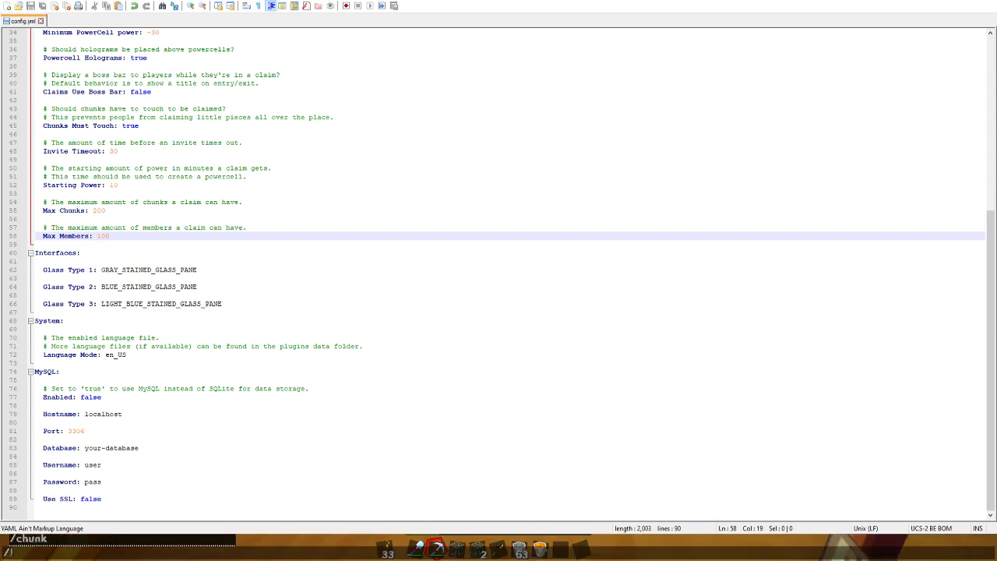
{"action": "type", "text": "cl"}
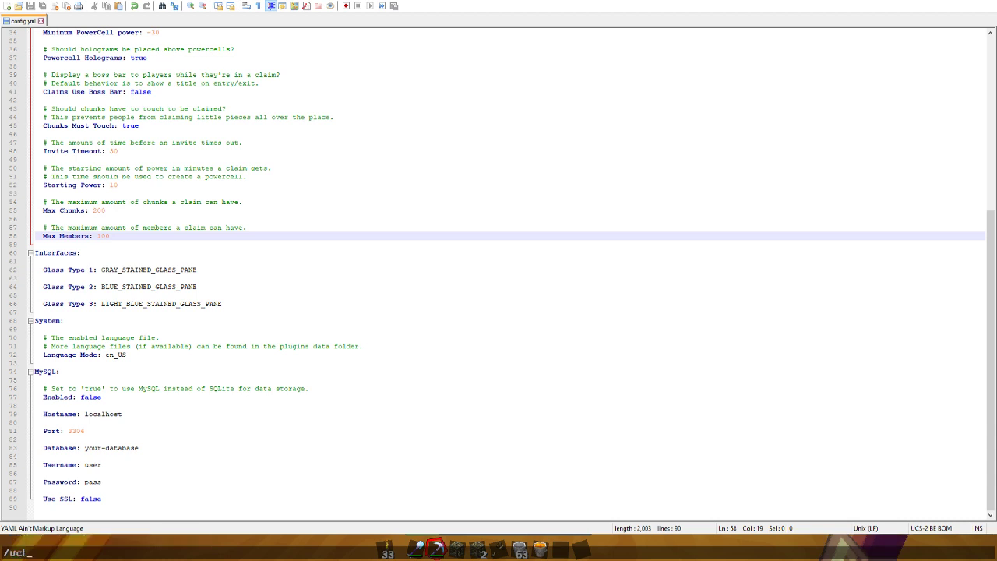
{"action": "type", "text": " reload"}
{"action": "key", "text": "Return"}
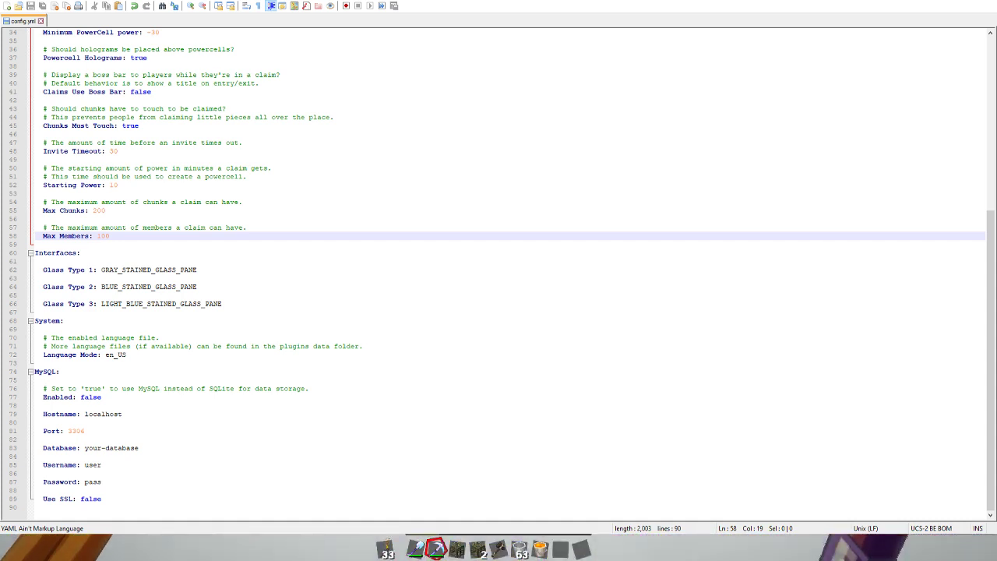
Step: Claim the current chunk with the chat command /ucl claim
{"action": "type", "text": "/call"}
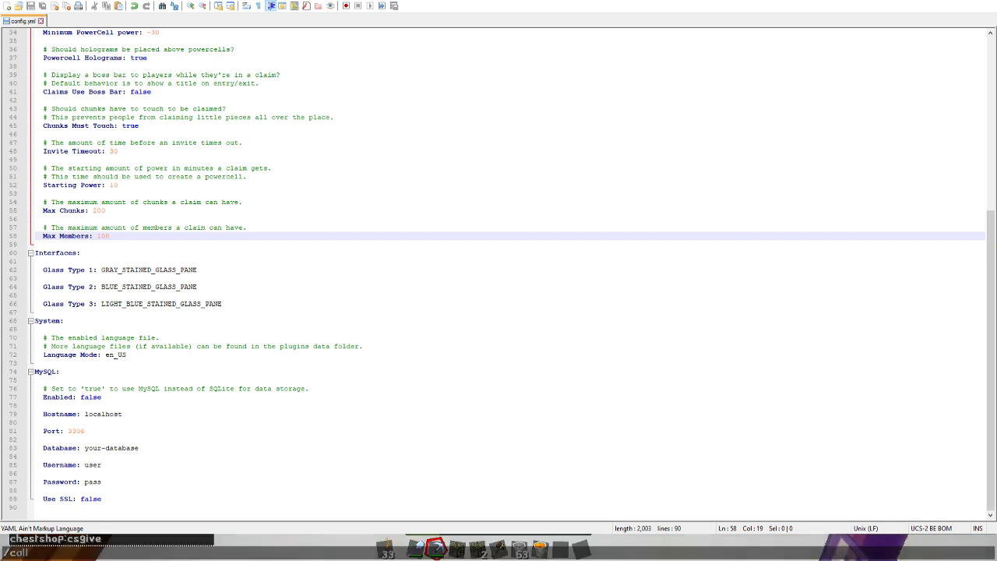
{"action": "type", "text": "m"}
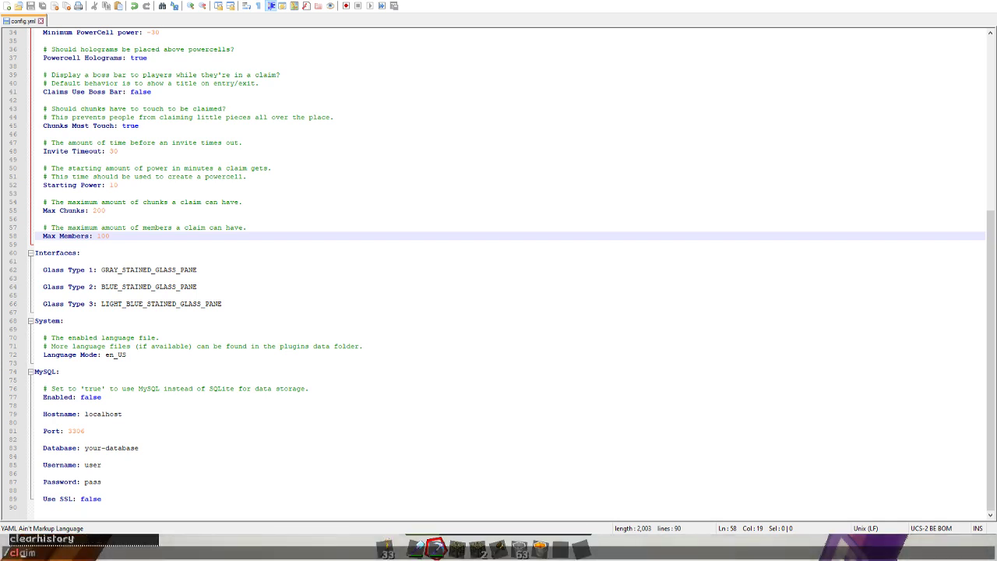
{"action": "key", "text": "BackSpace"}
{"action": "key", "text": "BackSpace"}
{"action": "key", "text": "BackSpace"}
{"action": "type", "text": "r"}
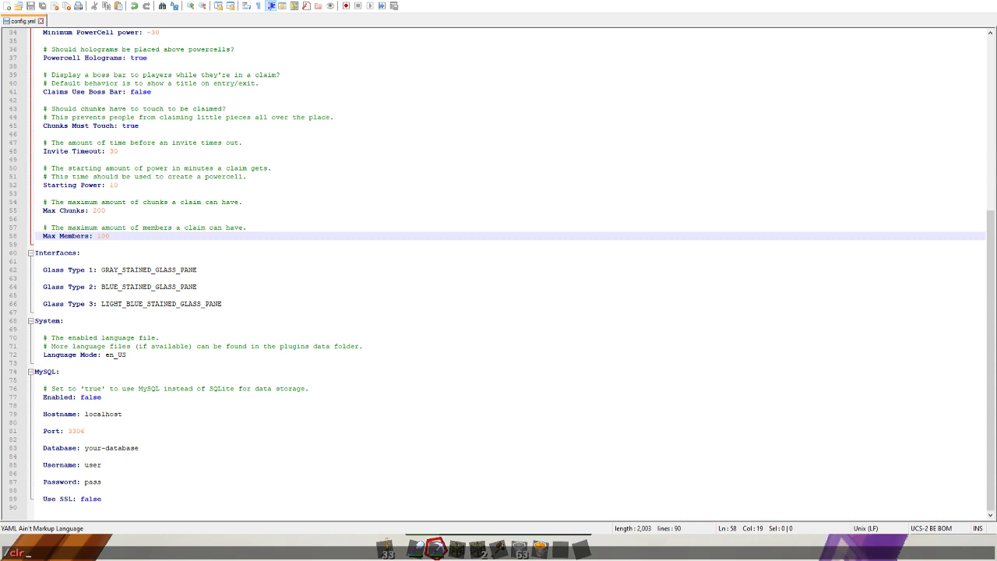
{"action": "key", "text": "BackSpace"}
{"action": "key", "text": "BackSpace"}
{"action": "type", "text": "all"}
{"action": "key", "text": "Tab"}
{"action": "key", "text": "Tab"}
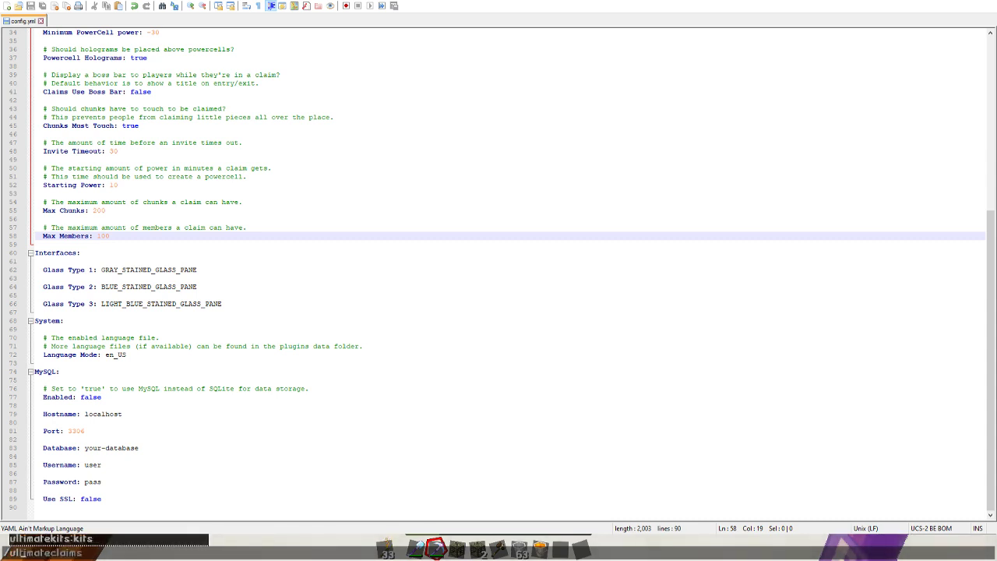
{"action": "key", "text": "BackSpace"}
{"action": "key", "text": "BackSpace"}
{"action": "key", "text": "BackSpace"}
{"action": "key", "text": "BackSpace"}
{"action": "key", "text": "BackSpace"}
{"action": "key", "text": "BackSpace"}
{"action": "key", "text": "BackSpace"}
{"action": "key", "text": "BackSpace"}
{"action": "key", "text": "BackSpace"}
{"action": "key", "text": "BackSpace"}
{"action": "key", "text": "BackSpace"}
{"action": "key", "text": "BackSpace"}
{"action": "key", "text": "BackSpace"}
{"action": "type", "text": "cl claim"}
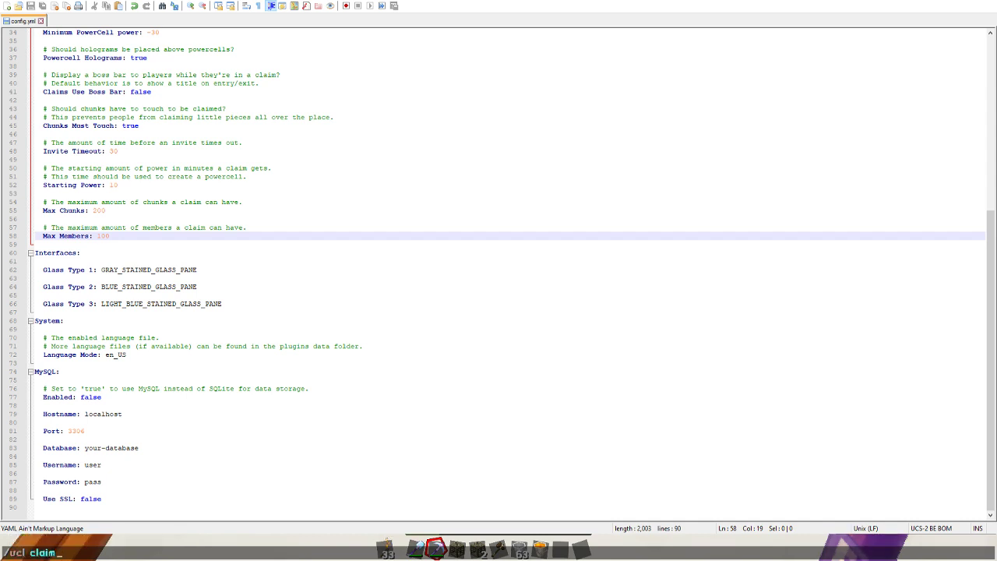
{"action": "key", "text": "Return"}
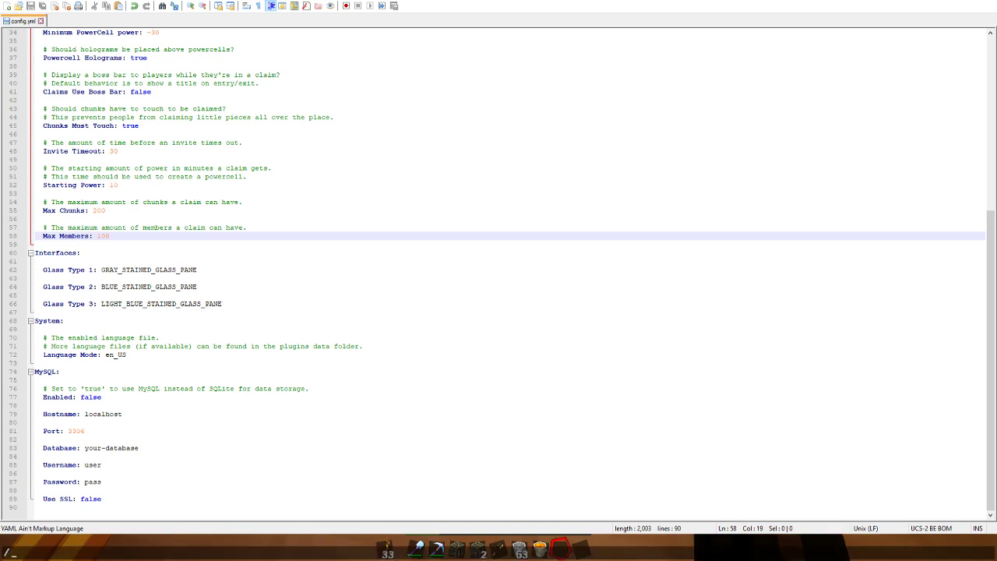
Step: Get iron ingots with the command /item iron_ingot, and run the same command a second time
{"action": "type", "text": "item iron_axe"}
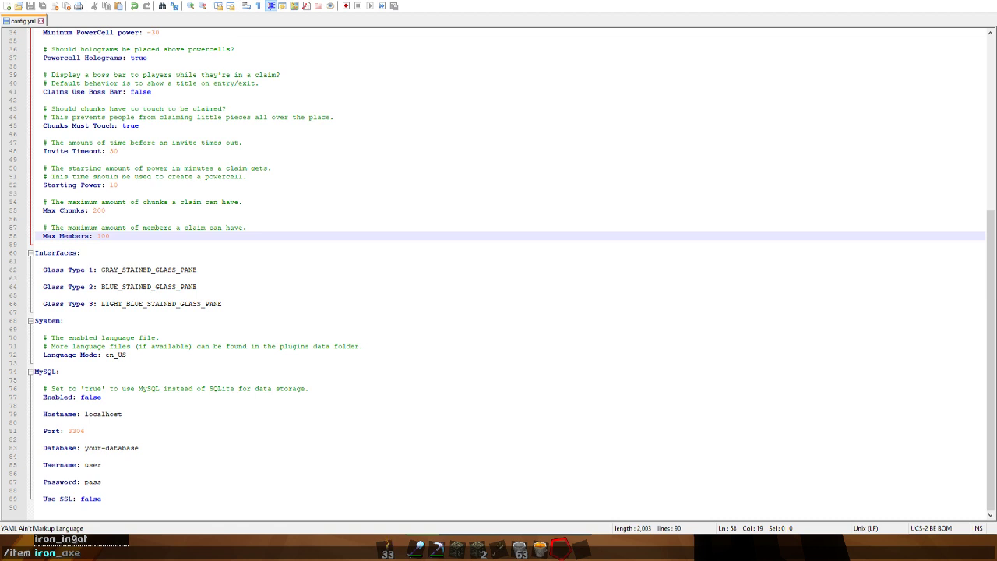
{"action": "key", "text": "BackSpace"}
{"action": "key", "text": "BackSpace"}
{"action": "key", "text": "BackSpace"}
{"action": "key", "text": "Tab"}
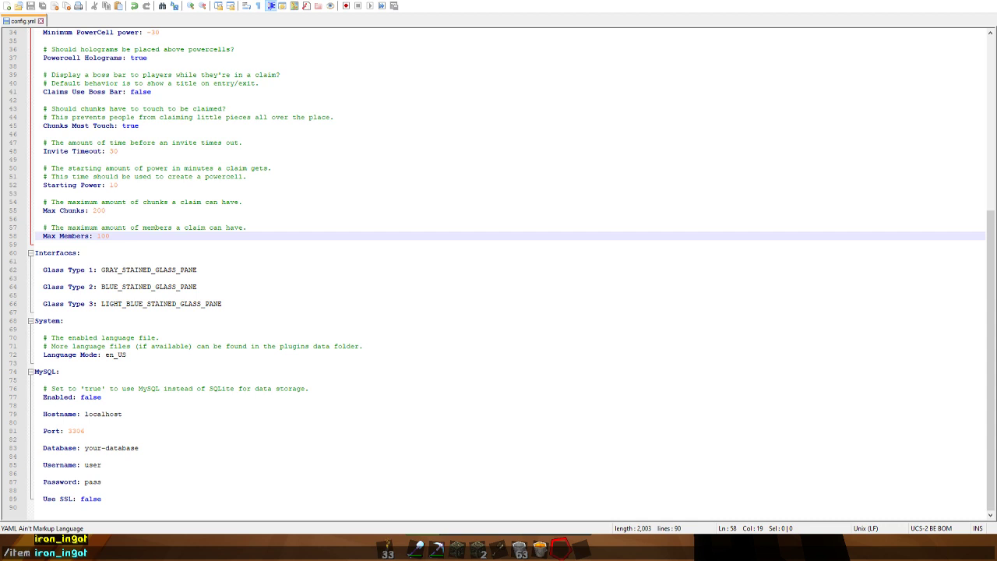
{"action": "key", "text": "Return"}
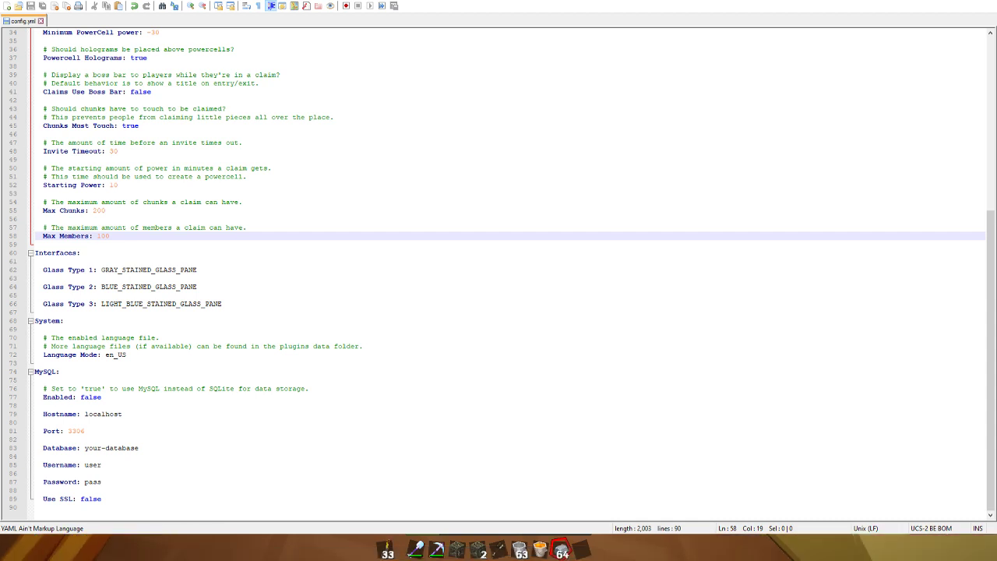
{"action": "key", "text": "t"}
{"action": "key", "text": "Up"}
{"action": "key", "text": "Return"}
Step: Rework the previous item command into /item diamond_ore 64 and run it
{"action": "key", "text": "t"}
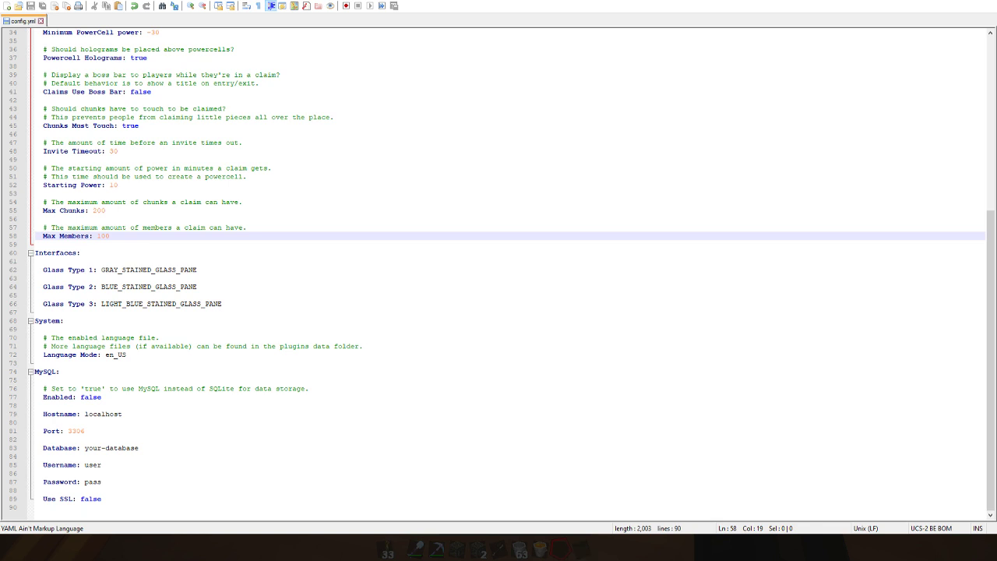
{"action": "type", "text": "/item iron_ingot"}
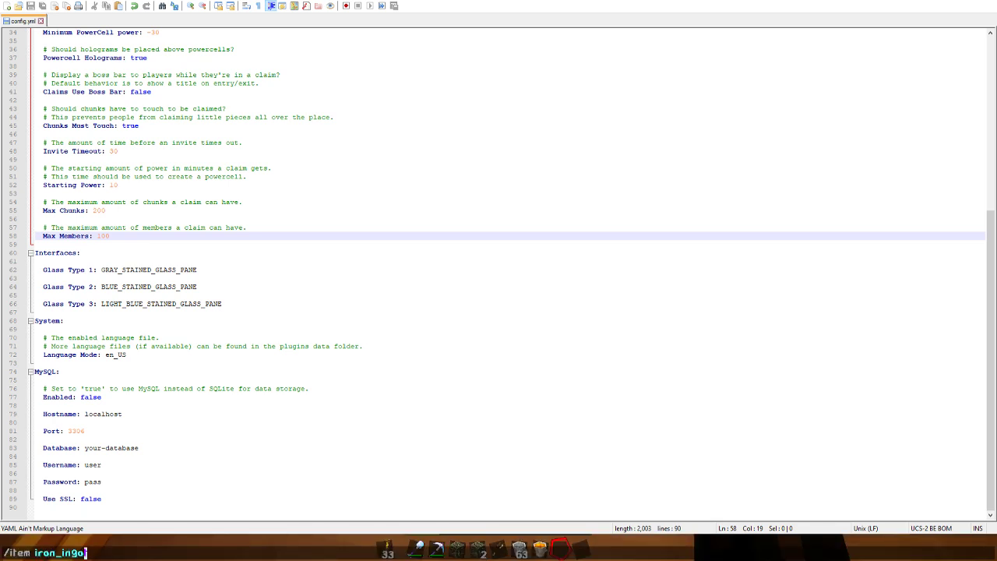
{"action": "key", "text": "shift+Left"}
{"action": "key", "text": "shift+Left"}
{"action": "key", "text": "shift+Left"}
{"action": "key", "text": "shift+Left"}
{"action": "key", "text": "shift+Left"}
{"action": "key", "text": "shift+Left"}
{"action": "key", "text": "shift+Left"}
{"action": "key", "text": "shift+Left"}
{"action": "key", "text": "shift+Left"}
{"action": "key", "text": "shift+Left"}
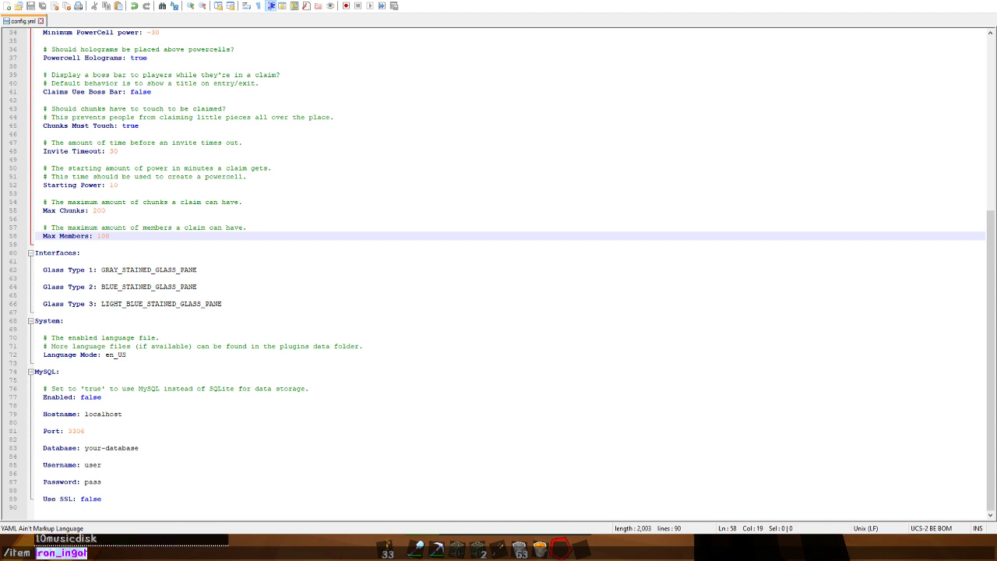
{"action": "type", "text": "diamond_axe"}
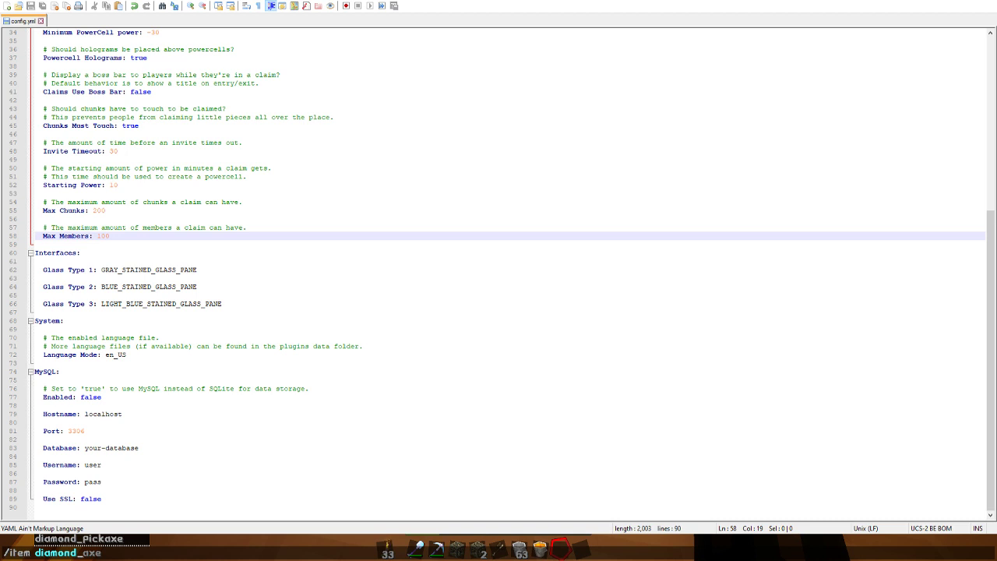
{"action": "key", "text": "BackSpace"}
{"action": "key", "text": "BackSpace"}
{"action": "key", "text": "BackSpace"}
{"action": "type", "text": "ore 64"}
{"action": "key", "text": "Return"}
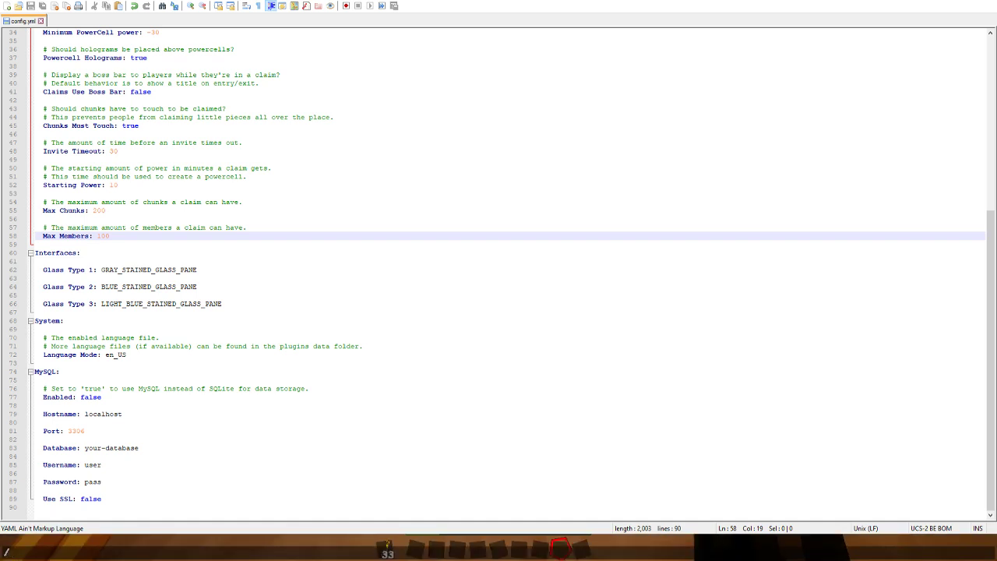
Step: Get 300 diamonds with the command /item diamond 300
{"action": "type", "text": "item di"}
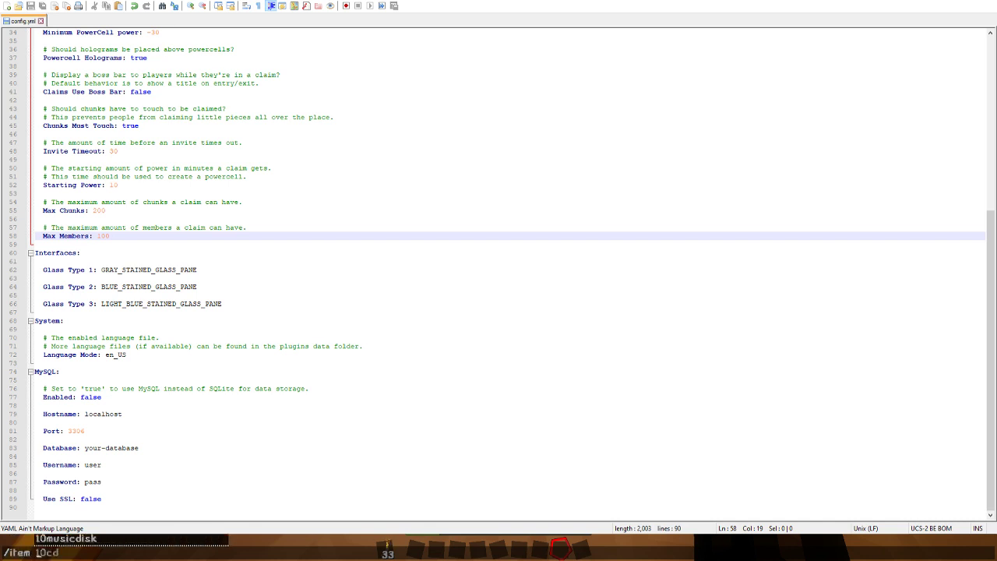
{"action": "type", "text": "amond 1"}
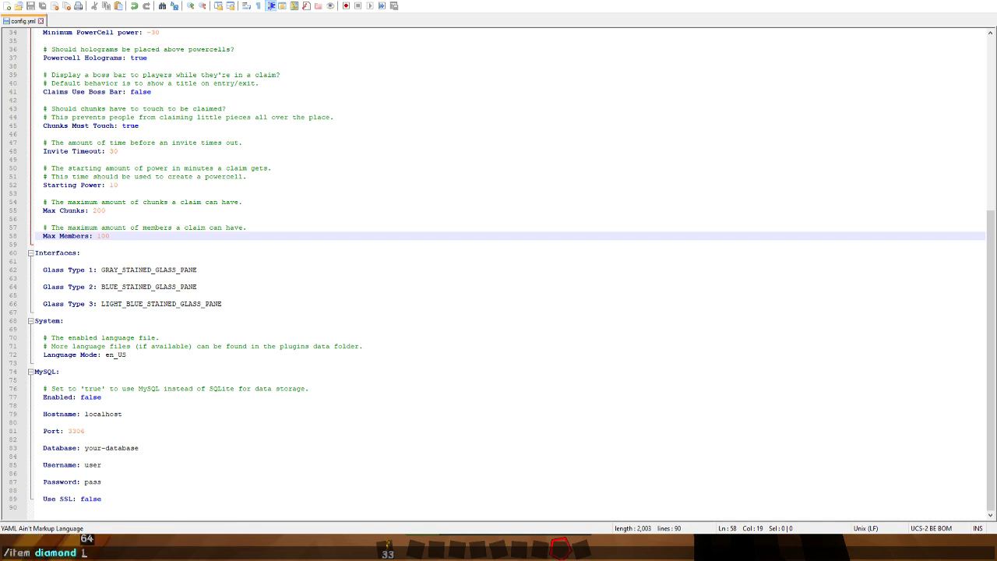
{"action": "key", "text": "BackSpace"}
{"action": "type", "text": "300"}
{"action": "key", "text": "Return"}
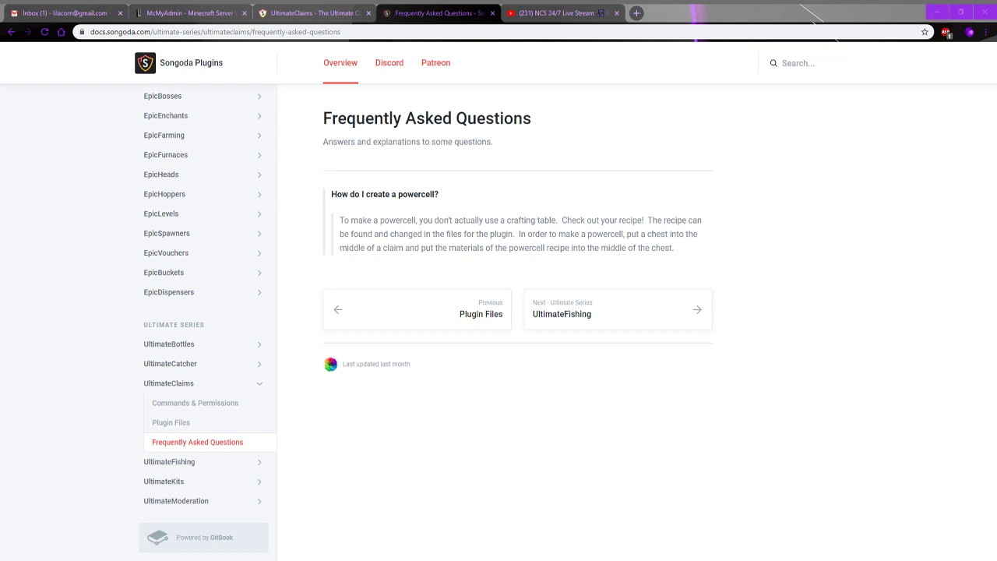
Step: Switch to the UltimateClaims product page in the browser and review its feature overview and help links
{"action": "key", "text": "ctrl+shift+Tab"}
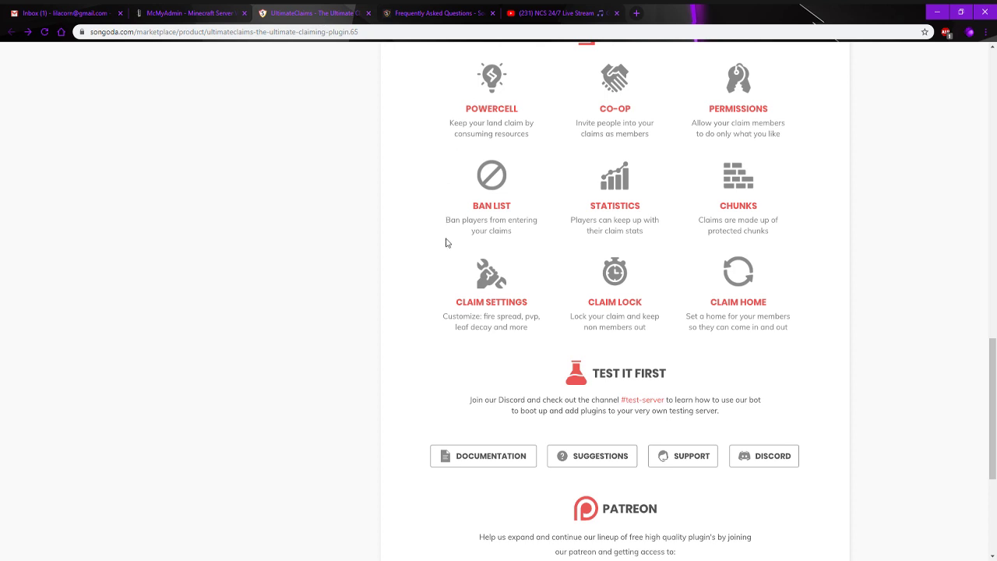
{"action": "scroll", "coordinate": [446, 241], "scroll_direction": "down", "scroll_amount": 2}
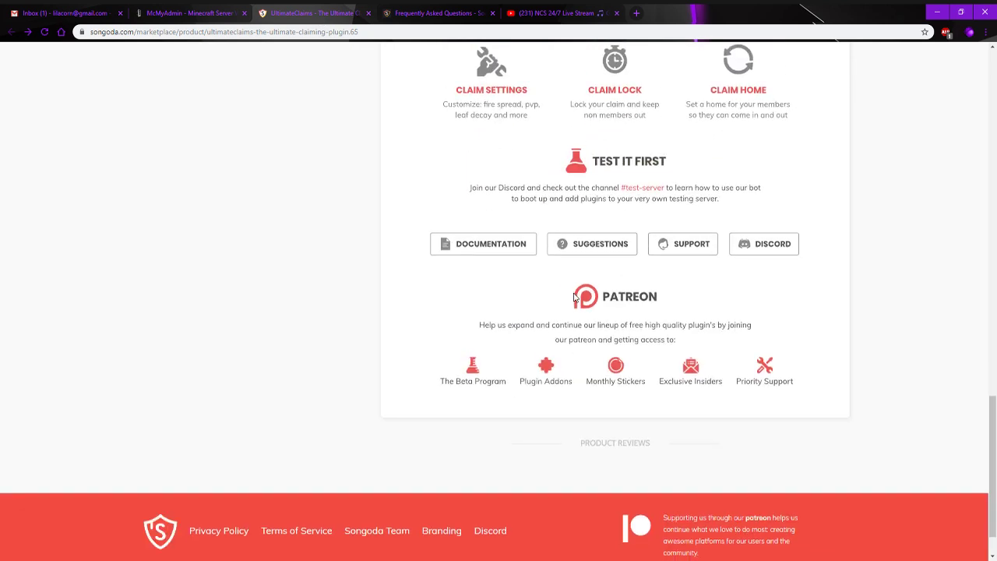
{"action": "scroll", "coordinate": [579, 293], "scroll_direction": "up", "scroll_amount": 3}
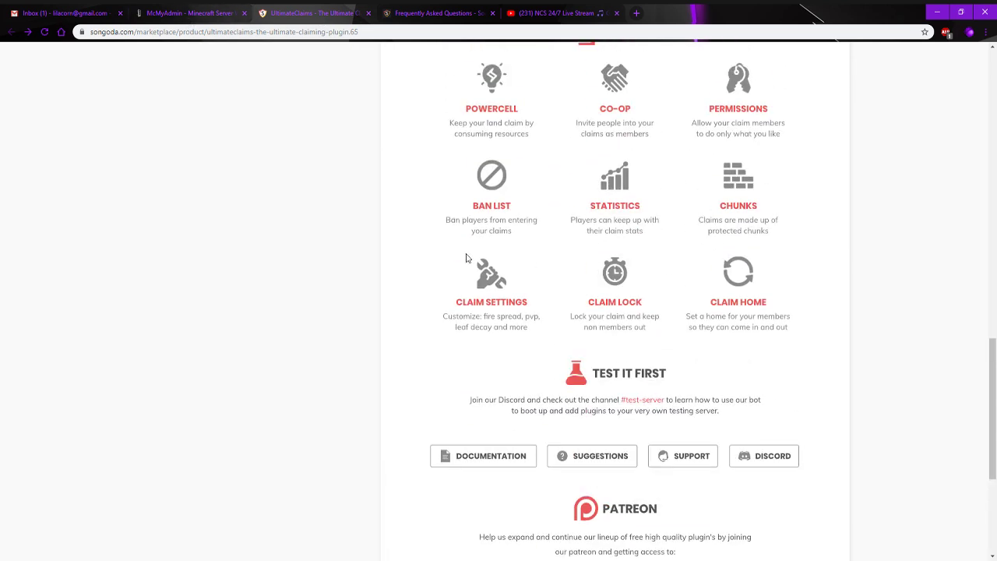
{"action": "scroll", "coordinate": [484, 261], "scroll_direction": "up", "scroll_amount": 6}
{"action": "scroll", "coordinate": [484, 261], "scroll_direction": "down", "scroll_amount": 8}
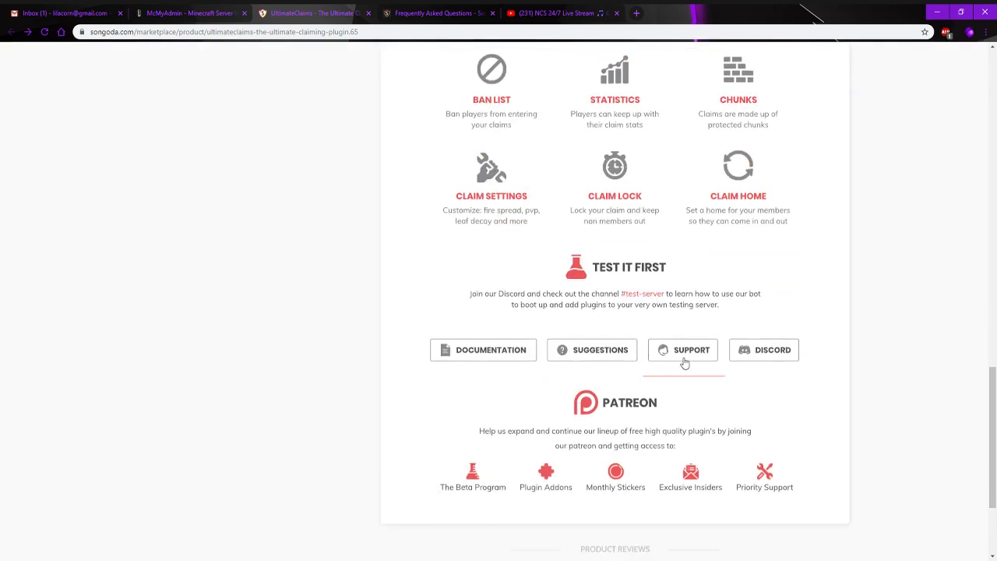
Step: Open the suggestions link and log in to the Songoda Service Desk by authorizing with Discord
{"action": "left_click", "coordinate": [596, 351]}
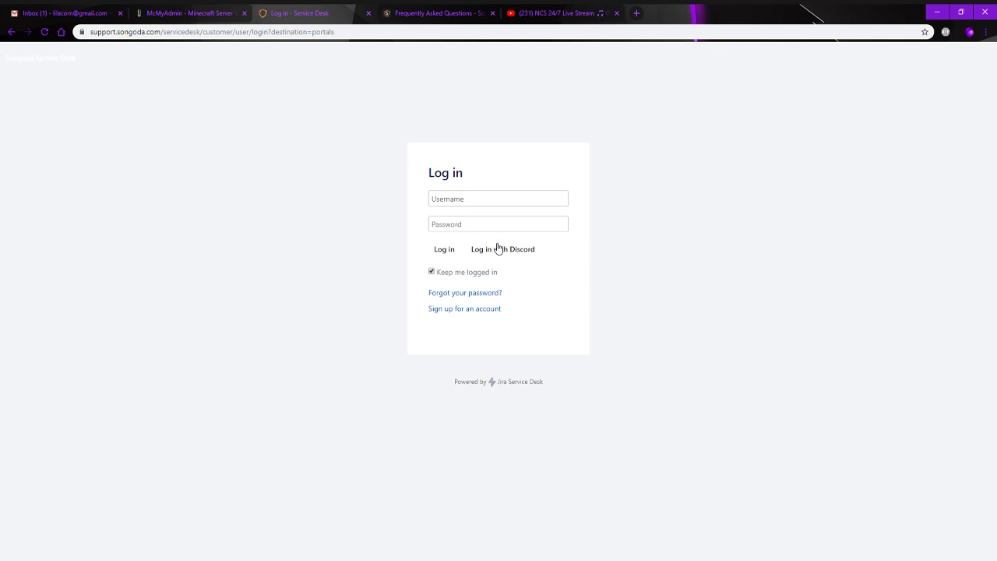
{"action": "left_click", "coordinate": [498, 248]}
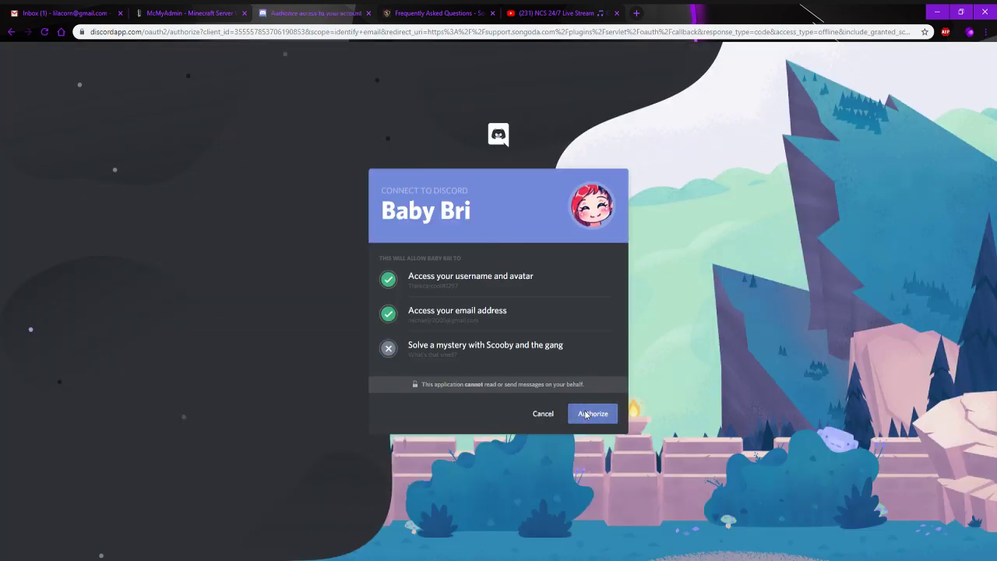
{"action": "left_click", "coordinate": [586, 414]}
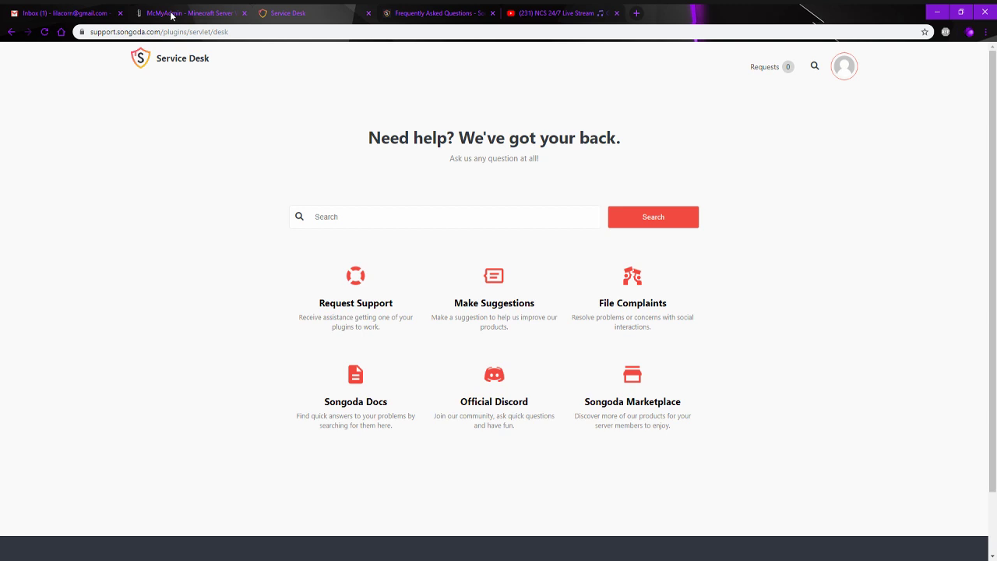
Step: Switch to the McMyAdmin page and open the server status overview
{"action": "left_click", "coordinate": [172, 15]}
{"action": "left_click", "coordinate": [64, 82]}
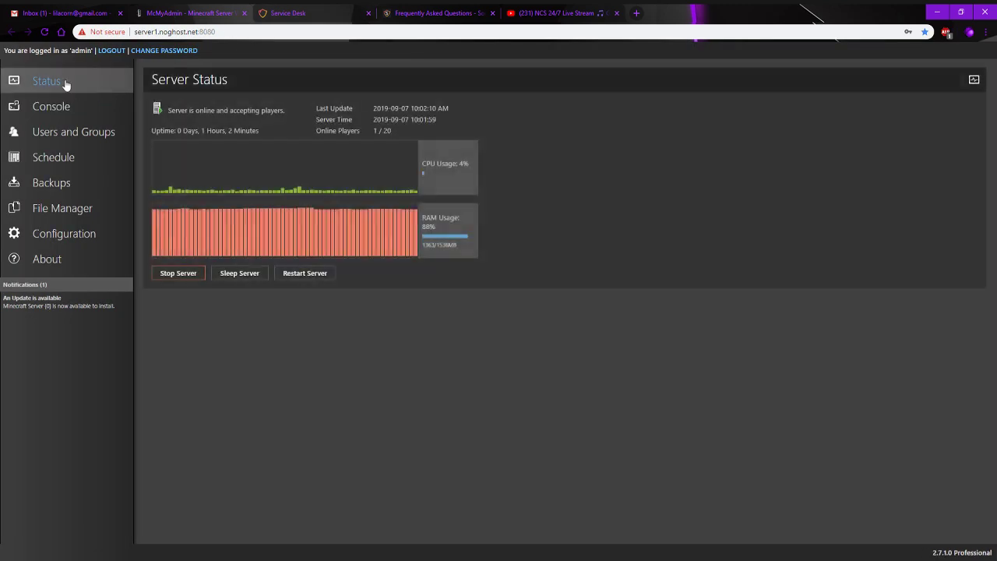